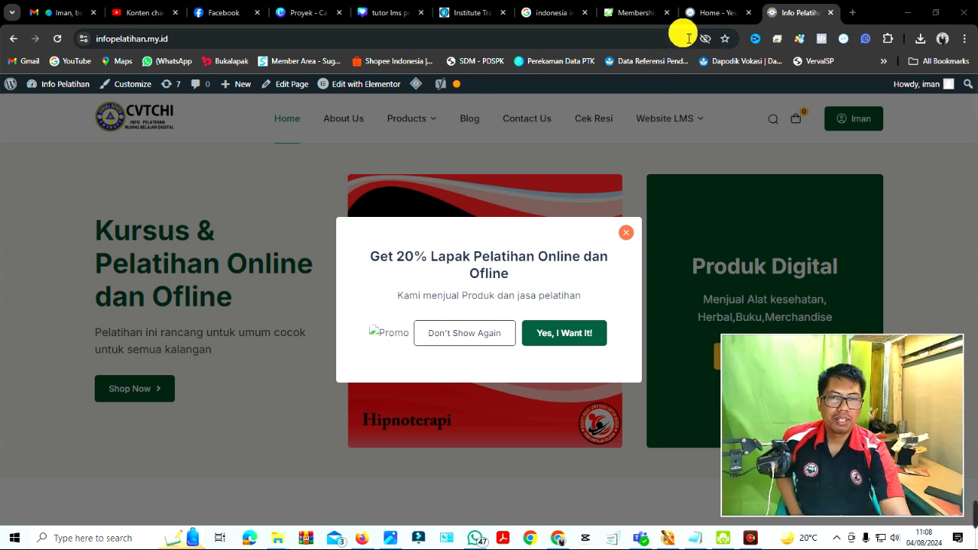
Switch to the yeskas.my.id home page and look through its event schedule, program categories and featured online courses
{"action": "left_click", "coordinate": [708, 15]}
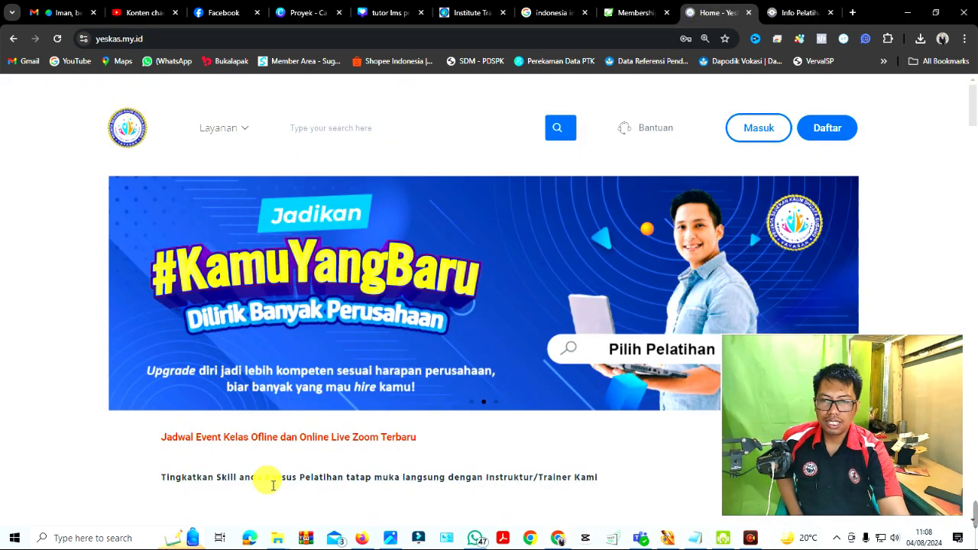
{"action": "scroll", "coordinate": [517, 372], "scroll_direction": "down", "scroll_amount": 3}
{"action": "scroll", "coordinate": [517, 372], "scroll_direction": "down", "scroll_amount": 9}
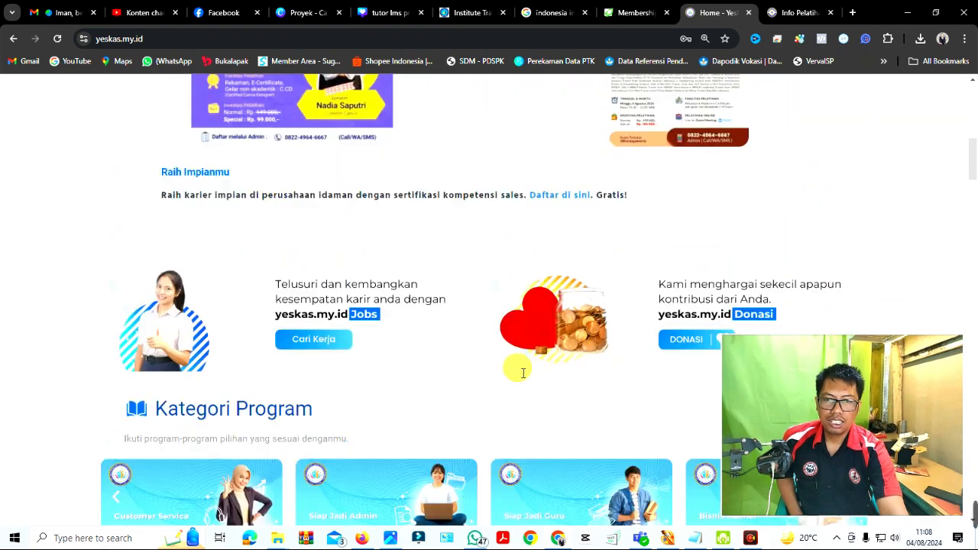
{"action": "scroll", "coordinate": [517, 372], "scroll_direction": "down", "scroll_amount": 3}
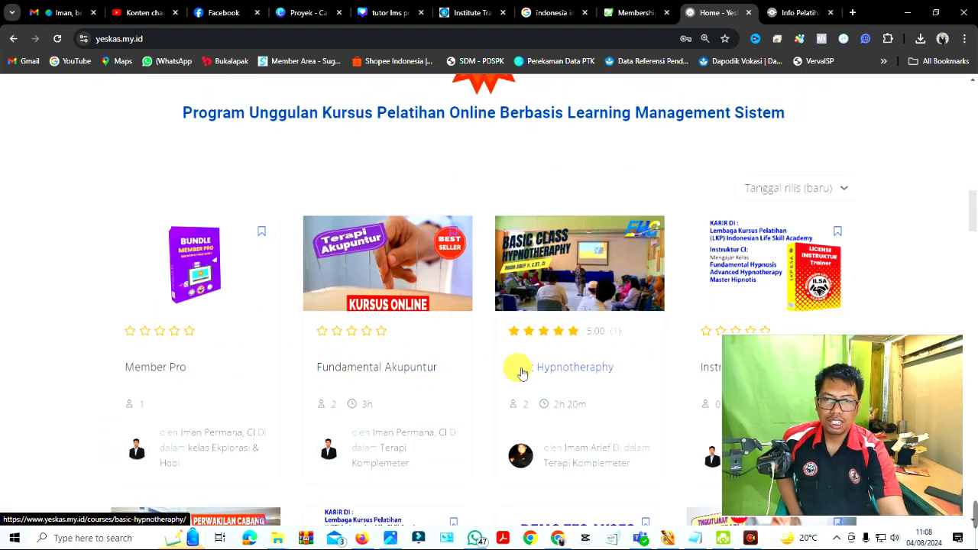
{"action": "scroll", "coordinate": [428, 384], "scroll_direction": "up", "scroll_amount": 10}
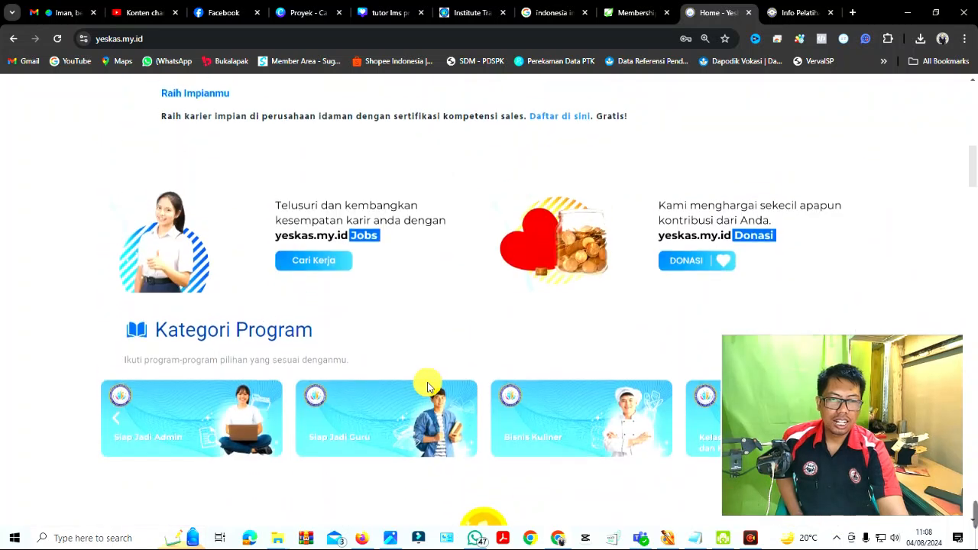
{"action": "scroll", "coordinate": [430, 388], "scroll_direction": "up", "scroll_amount": 5}
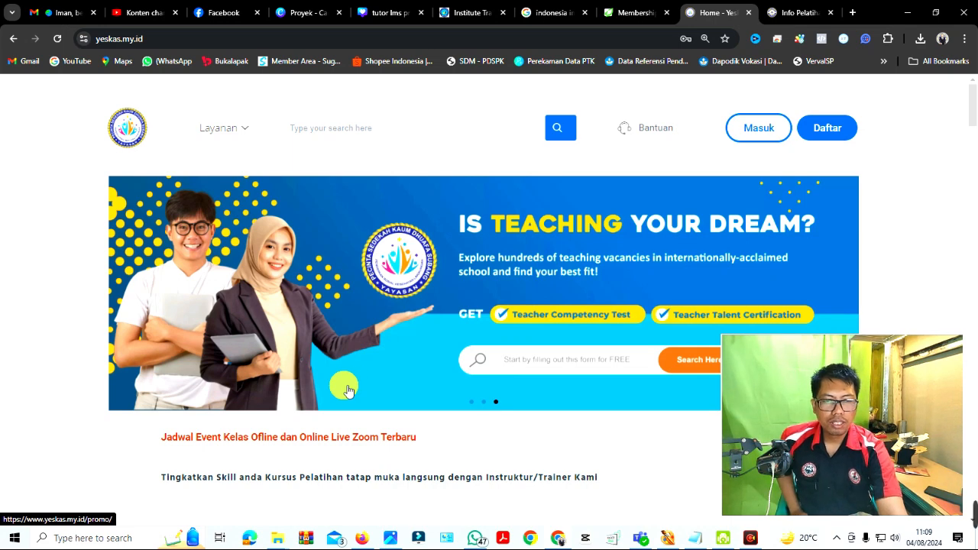
{"action": "scroll", "coordinate": [385, 387], "scroll_direction": "down", "scroll_amount": 3}
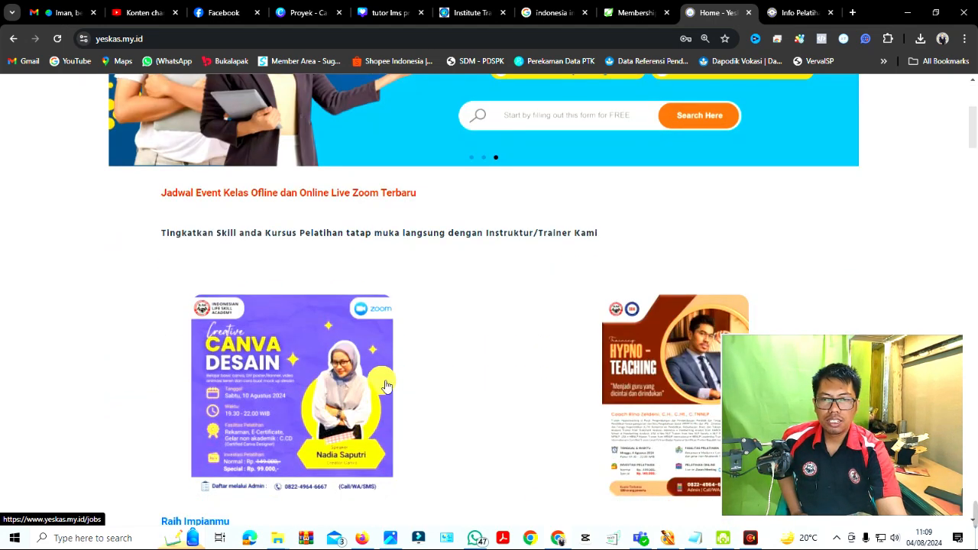
{"action": "scroll", "coordinate": [386, 387], "scroll_direction": "up", "scroll_amount": 3}
Open the Produk Laris Digital shop from the Layanan services and browse the listed digital products
{"action": "mouse_move", "coordinate": [247, 129]}
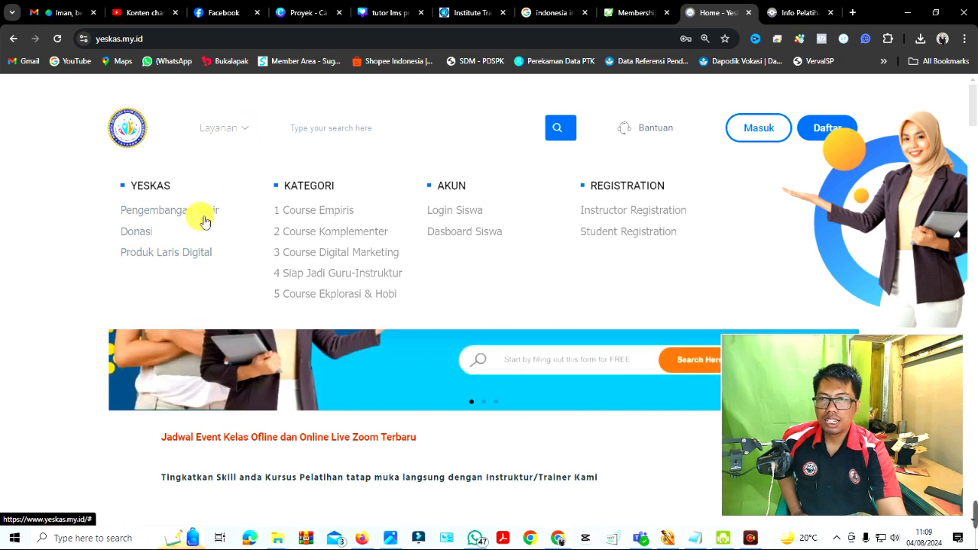
{"action": "left_click", "coordinate": [164, 255]}
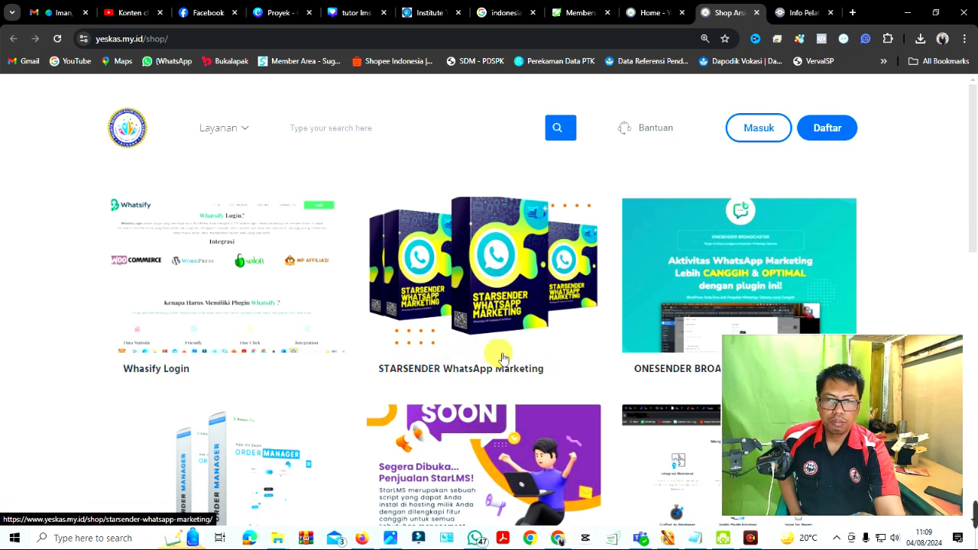
{"action": "scroll", "coordinate": [498, 356], "scroll_direction": "down", "scroll_amount": 2}
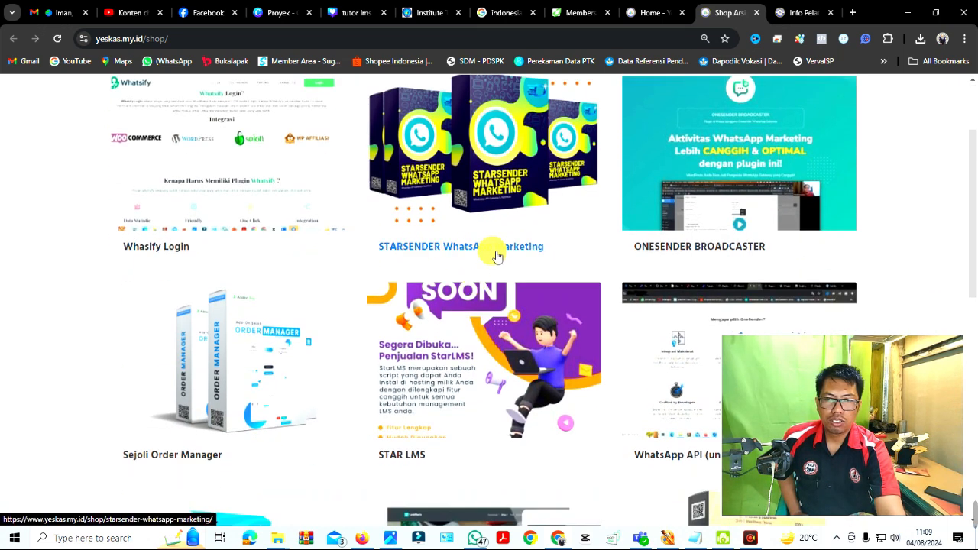
{"action": "scroll", "coordinate": [470, 337], "scroll_direction": "up", "scroll_amount": 2}
{"action": "scroll", "coordinate": [470, 337], "scroll_direction": "down", "scroll_amount": 2}
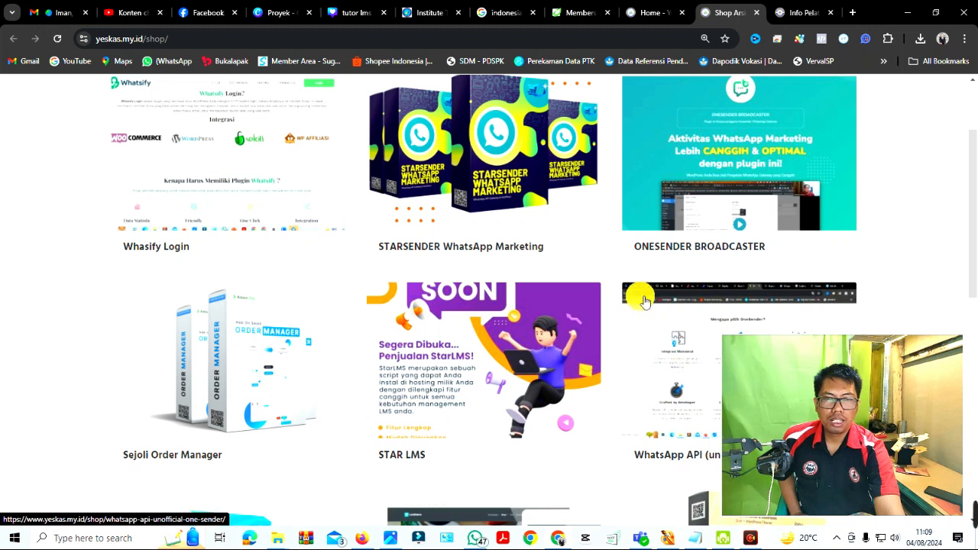
{"action": "scroll", "coordinate": [638, 301], "scroll_direction": "up", "scroll_amount": 1}
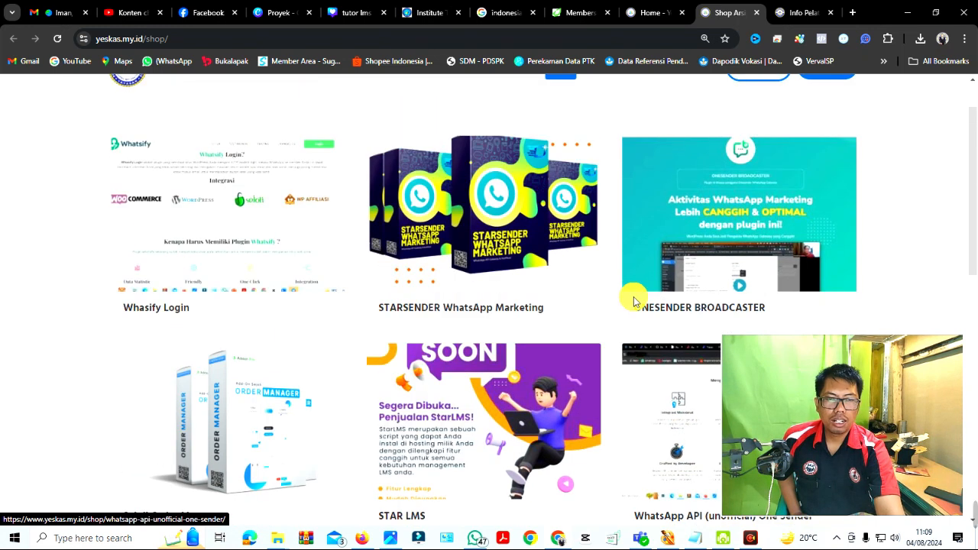
{"action": "scroll", "coordinate": [638, 302], "scroll_direction": "down", "scroll_amount": 1}
{"action": "scroll", "coordinate": [638, 302], "scroll_direction": "up", "scroll_amount": 1}
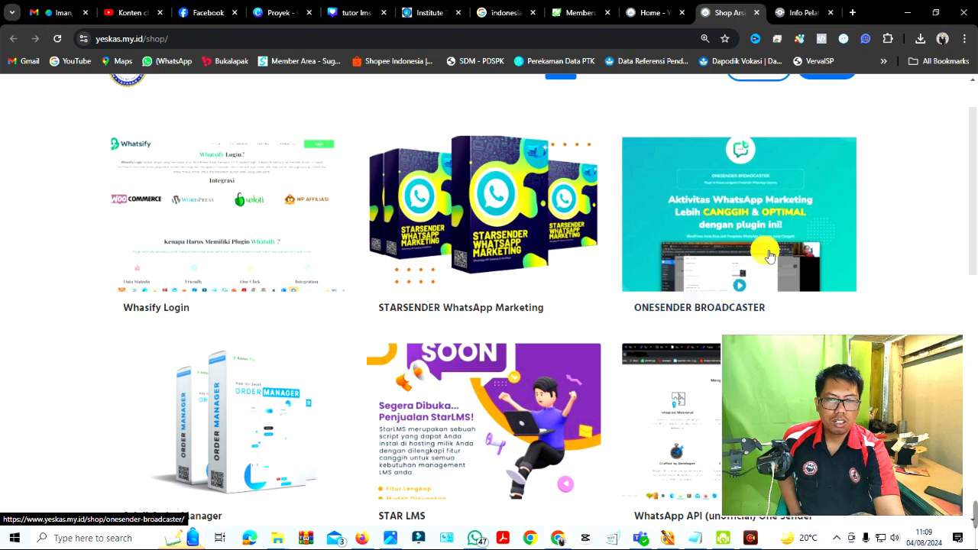
Open the ONESENDER BROADCASTER product page and read through its problem list, WhatsApp marketing solution and plugin description
{"action": "left_click", "coordinate": [739, 220]}
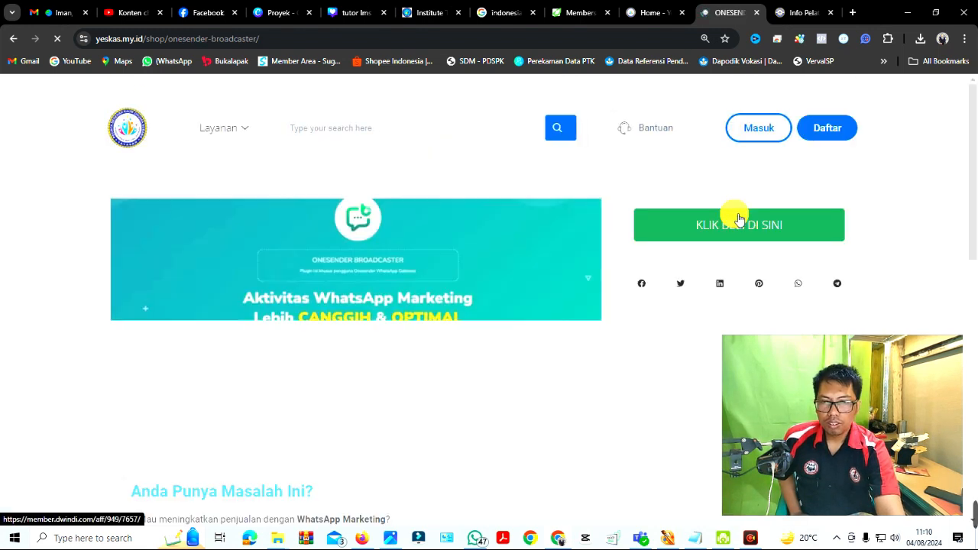
{"action": "scroll", "coordinate": [404, 340], "scroll_direction": "down", "scroll_amount": 1}
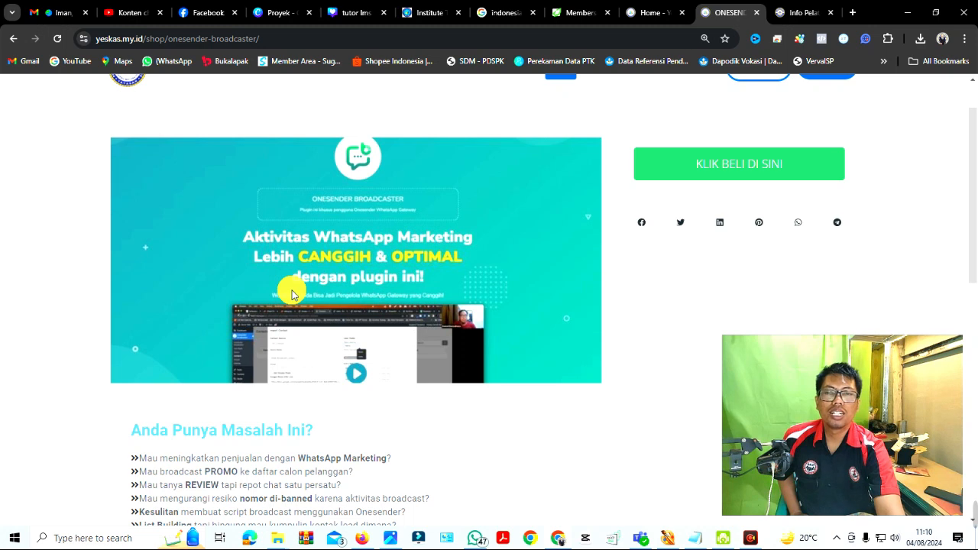
{"action": "scroll", "coordinate": [382, 328], "scroll_direction": "down", "scroll_amount": 3}
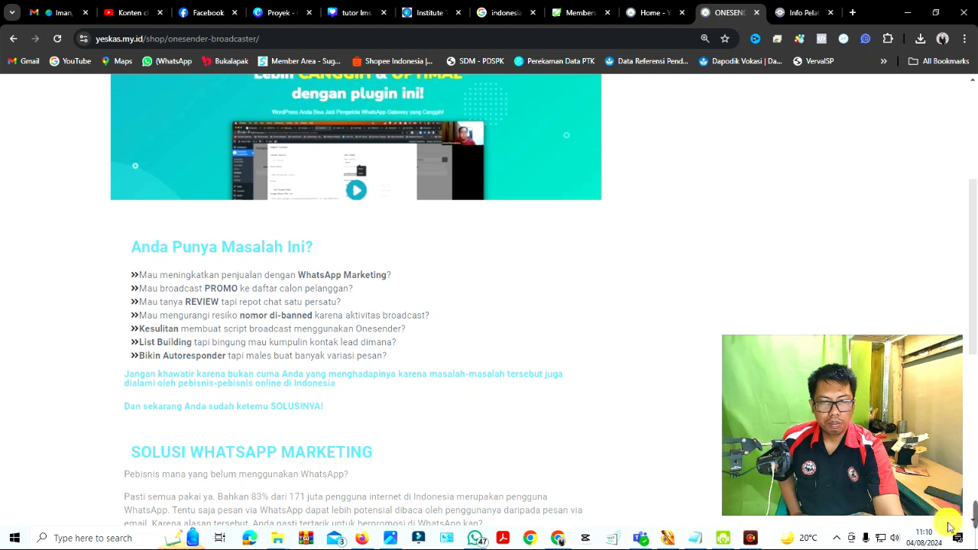
{"action": "mouse_move", "coordinate": [970, 517]}
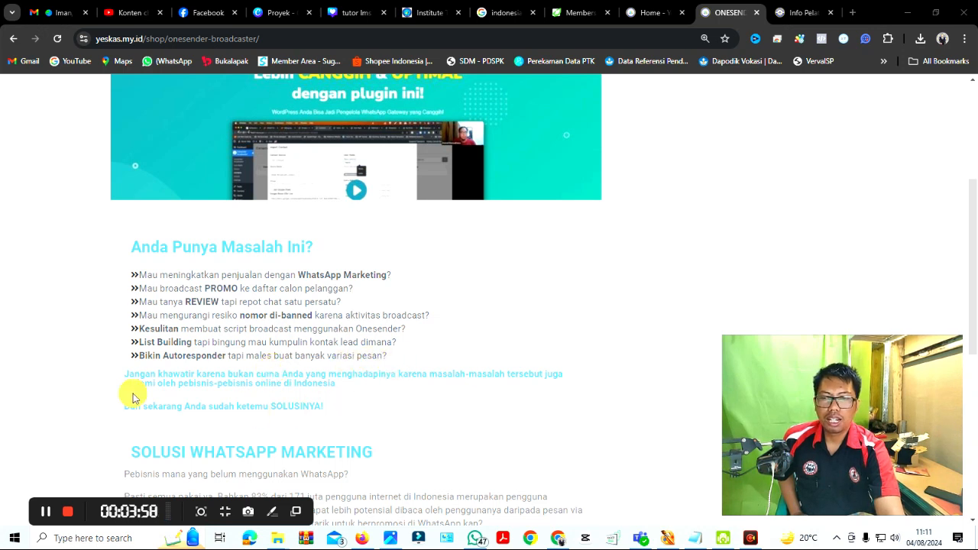
{"action": "scroll", "coordinate": [132, 397], "scroll_direction": "down", "scroll_amount": 3}
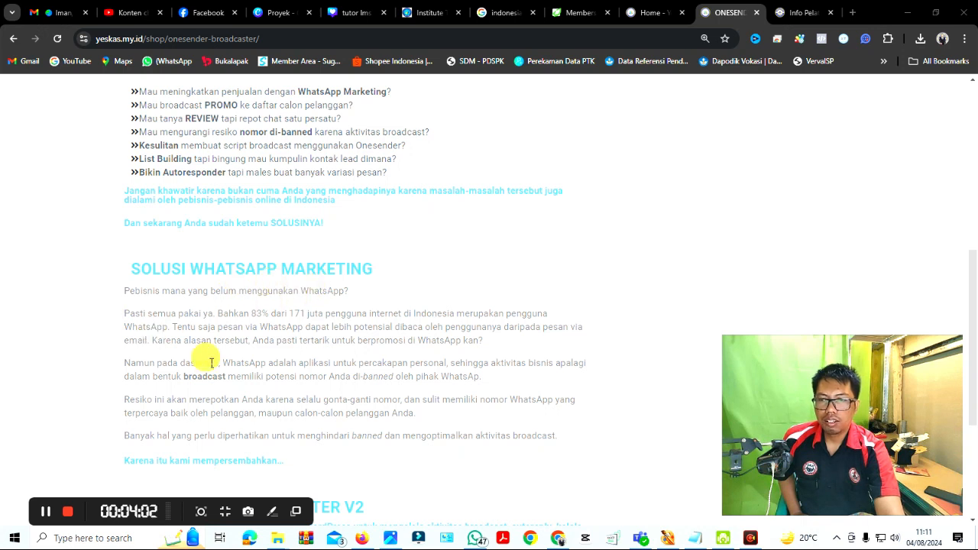
{"action": "scroll", "coordinate": [208, 357], "scroll_direction": "down", "scroll_amount": 2}
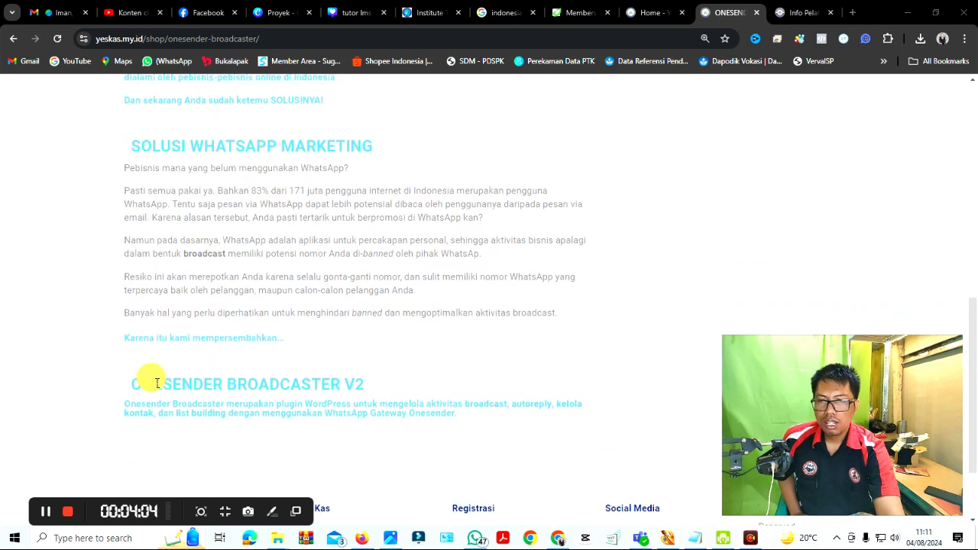
{"action": "scroll", "coordinate": [146, 377], "scroll_direction": "down", "scroll_amount": 2}
{"action": "scroll", "coordinate": [227, 304], "scroll_direction": "up", "scroll_amount": 2}
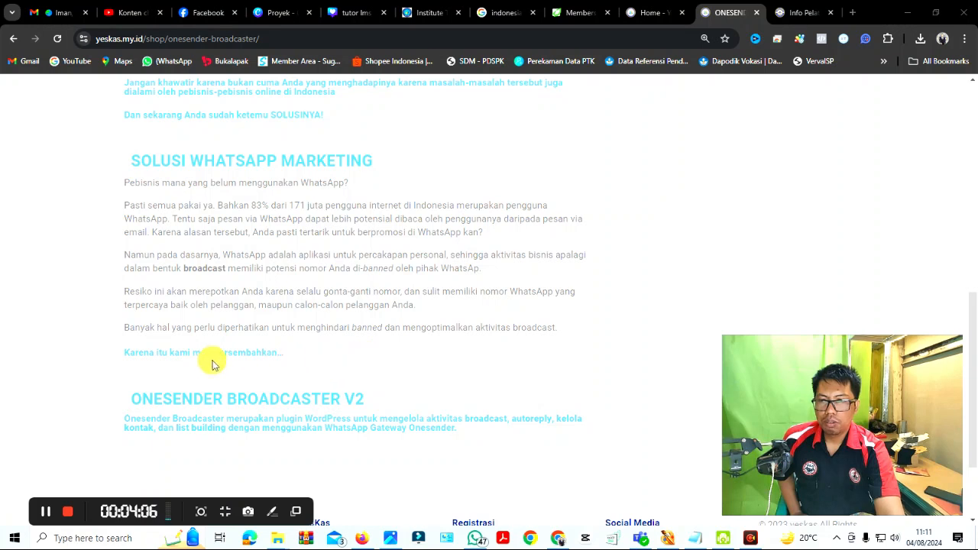
{"action": "scroll", "coordinate": [306, 346], "scroll_direction": "up", "scroll_amount": 2}
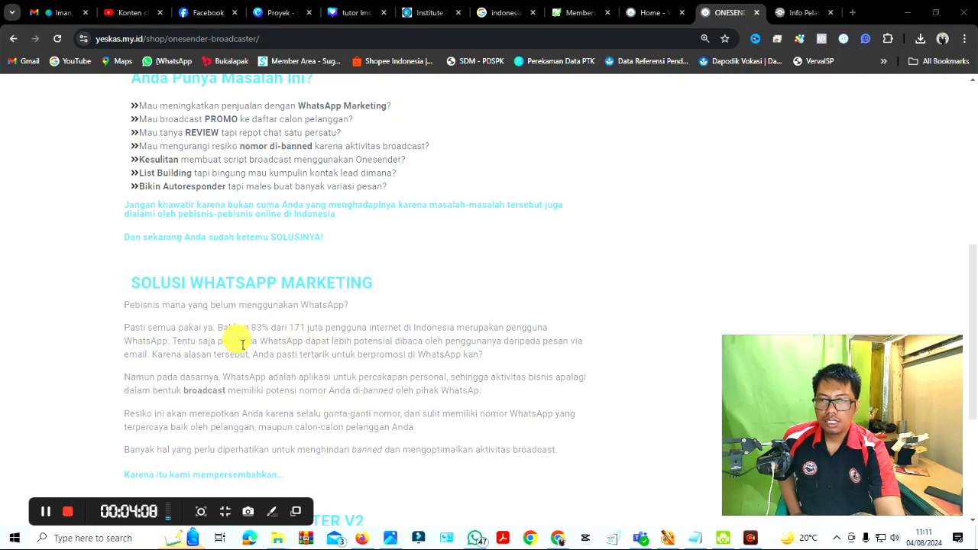
{"action": "scroll", "coordinate": [161, 352], "scroll_direction": "up", "scroll_amount": 7}
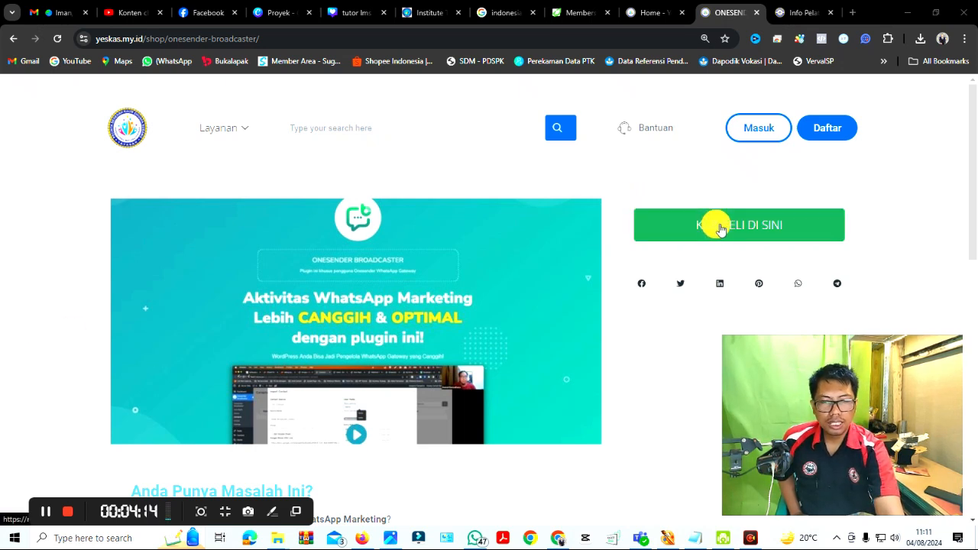
Follow the ONESENDER BROADCASTER purchase link to its sales page and read the introduction and customer testimonials
{"action": "left_click", "coordinate": [720, 229]}
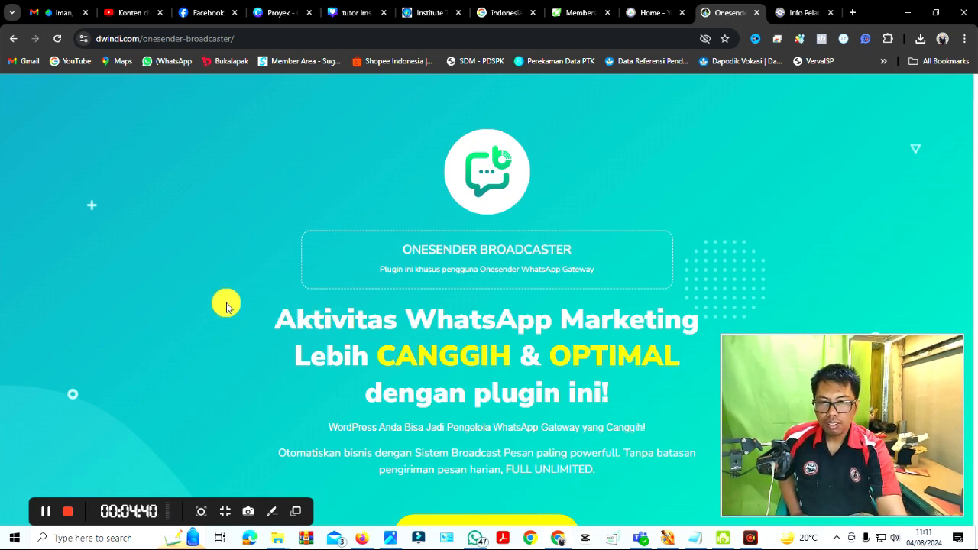
{"action": "scroll", "coordinate": [226, 303], "scroll_direction": "down", "scroll_amount": 3}
{"action": "scroll", "coordinate": [229, 303], "scroll_direction": "up", "scroll_amount": 3}
{"action": "scroll", "coordinate": [230, 304], "scroll_direction": "down", "scroll_amount": 2}
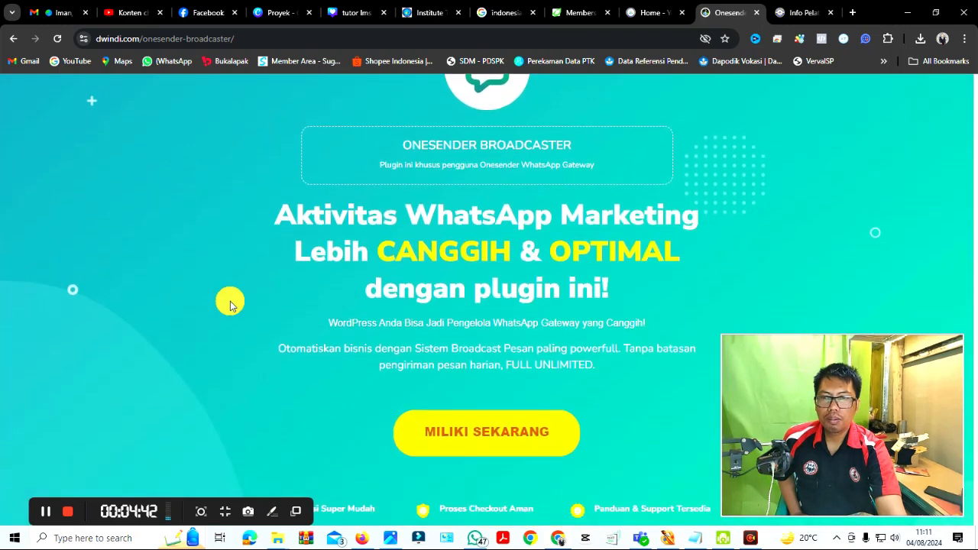
{"action": "scroll", "coordinate": [230, 304], "scroll_direction": "up", "scroll_amount": 1}
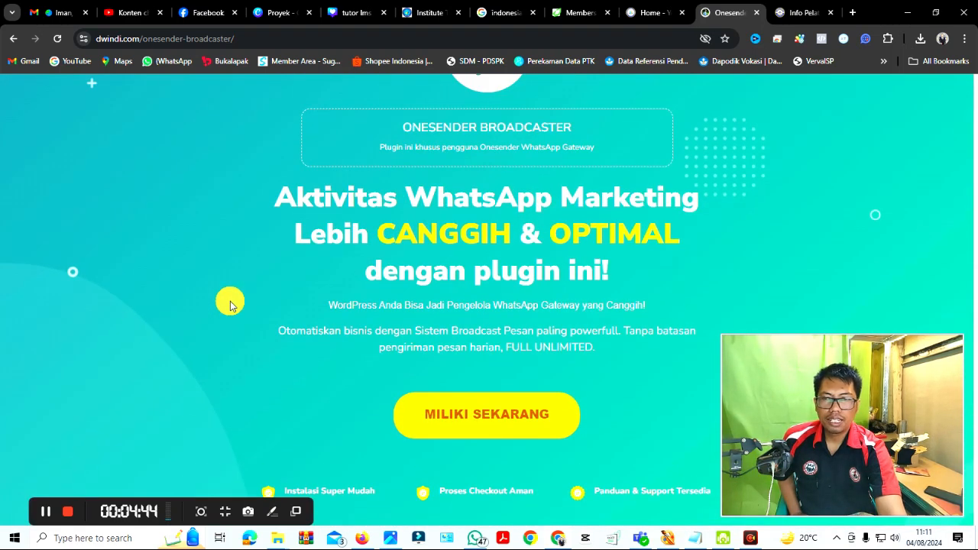
{"action": "scroll", "coordinate": [230, 303], "scroll_direction": "down", "scroll_amount": 3}
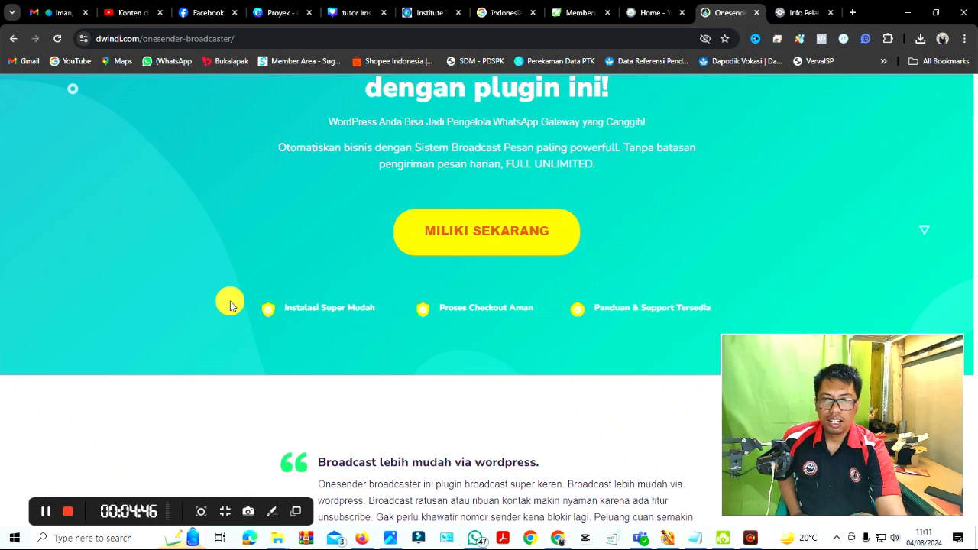
{"action": "scroll", "coordinate": [230, 303], "scroll_direction": "down", "scroll_amount": 4}
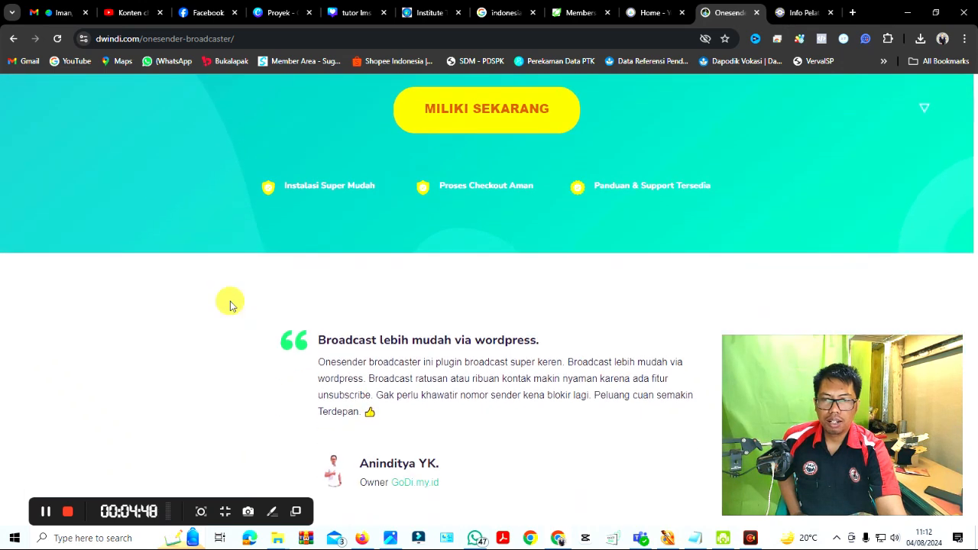
{"action": "scroll", "coordinate": [230, 303], "scroll_direction": "down", "scroll_amount": 1}
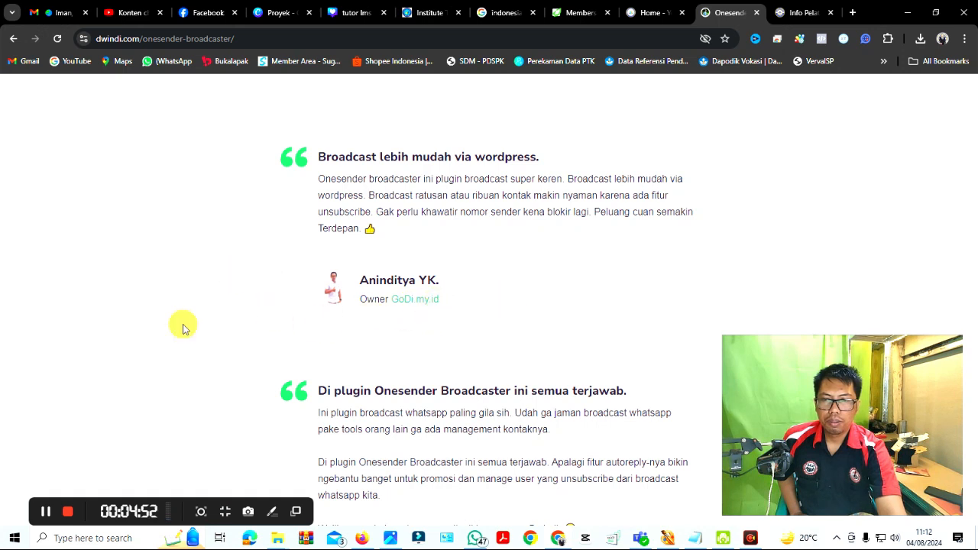
{"action": "scroll", "coordinate": [145, 289], "scroll_direction": "down", "scroll_amount": 1}
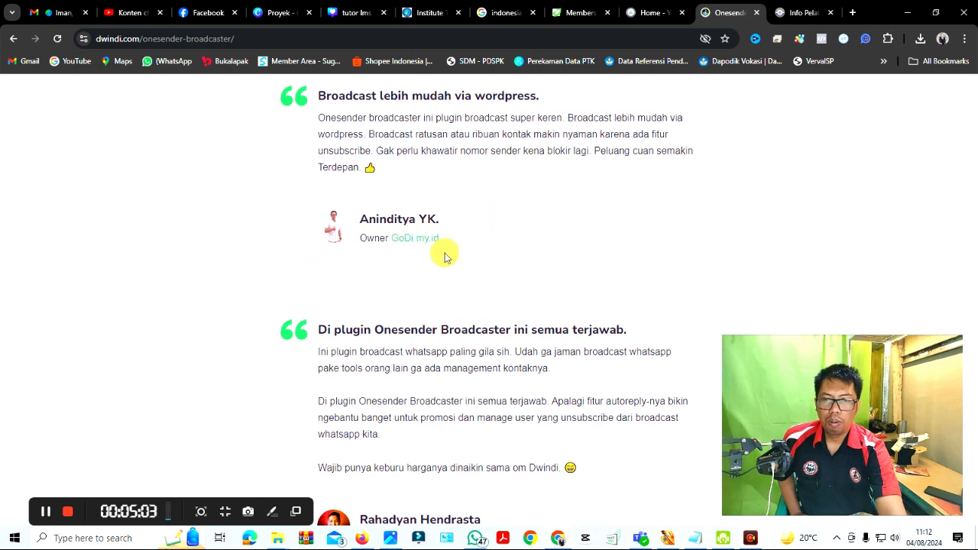
{"action": "scroll", "coordinate": [445, 257], "scroll_direction": "down", "scroll_amount": 3}
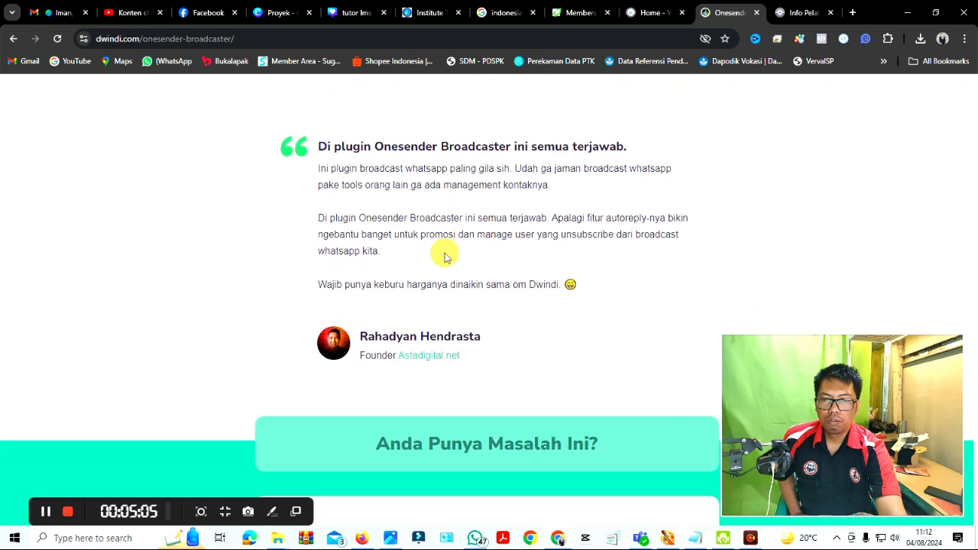
Examine the sales page's Anda Punya Masalah Ini, SOLUSI WHATSAPP MARKETING and ONESENDER BROADCASTER V3 sections
{"action": "scroll", "coordinate": [445, 256], "scroll_direction": "down", "scroll_amount": 5}
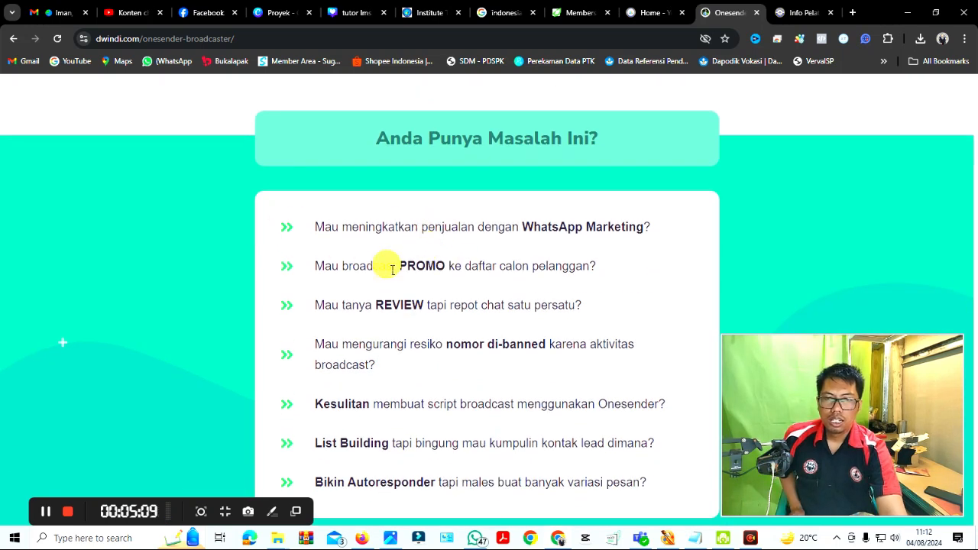
{"action": "scroll", "coordinate": [392, 269], "scroll_direction": "down", "scroll_amount": 6}
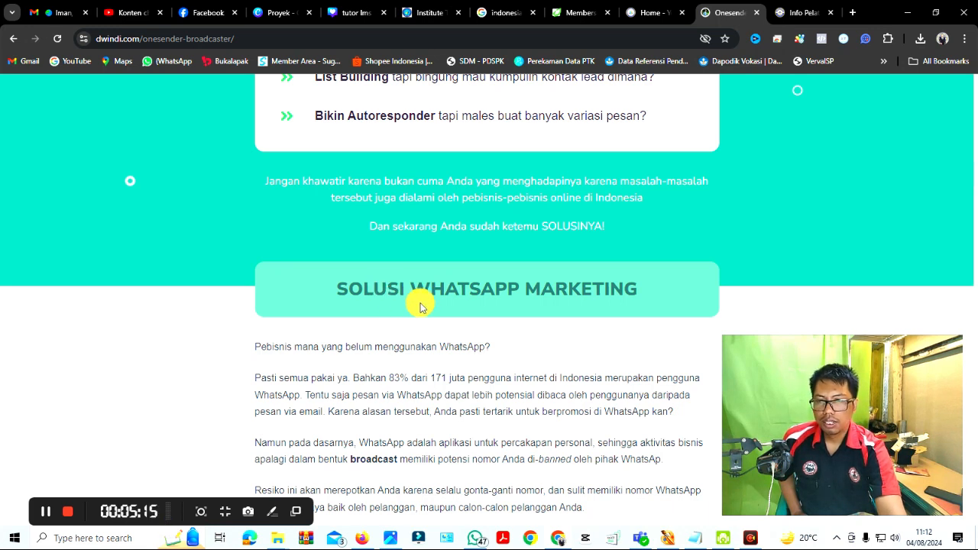
{"action": "scroll", "coordinate": [421, 302], "scroll_direction": "down", "scroll_amount": 1}
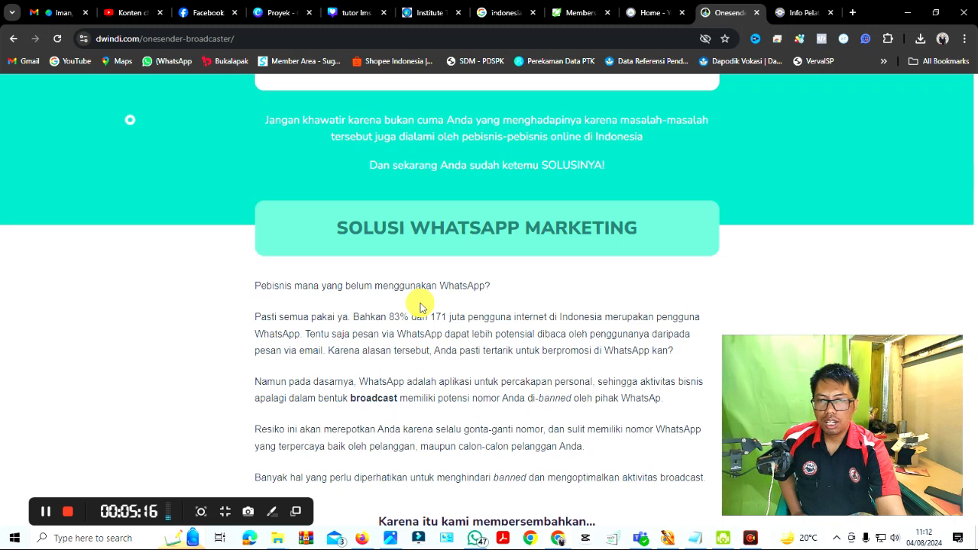
{"action": "scroll", "coordinate": [420, 307], "scroll_direction": "down", "scroll_amount": 2}
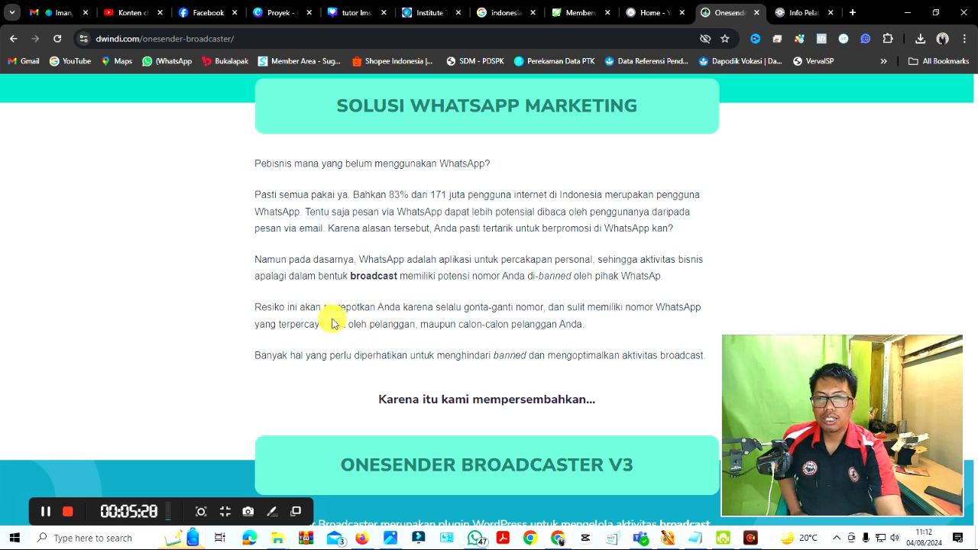
{"action": "scroll", "coordinate": [306, 314], "scroll_direction": "down", "scroll_amount": 3}
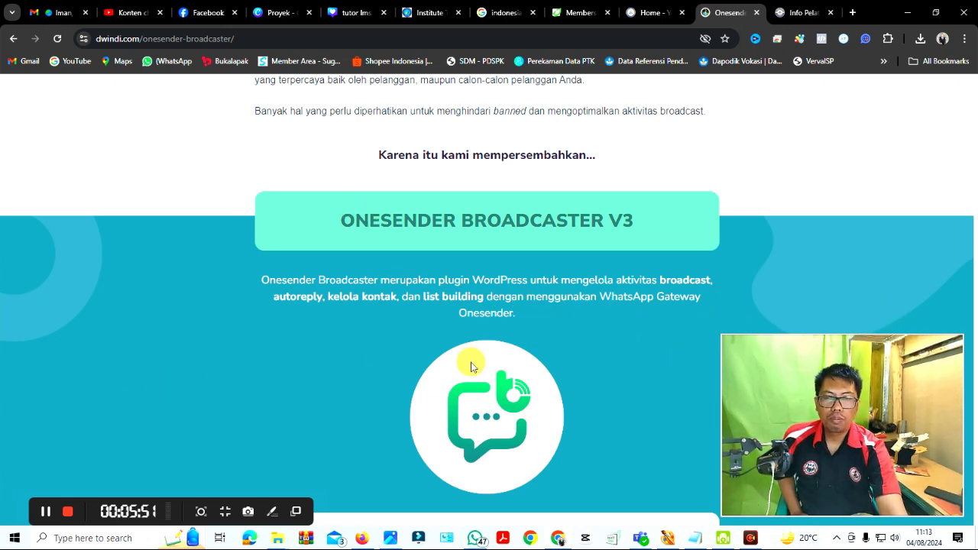
{"action": "scroll", "coordinate": [471, 368], "scroll_direction": "down", "scroll_amount": 3}
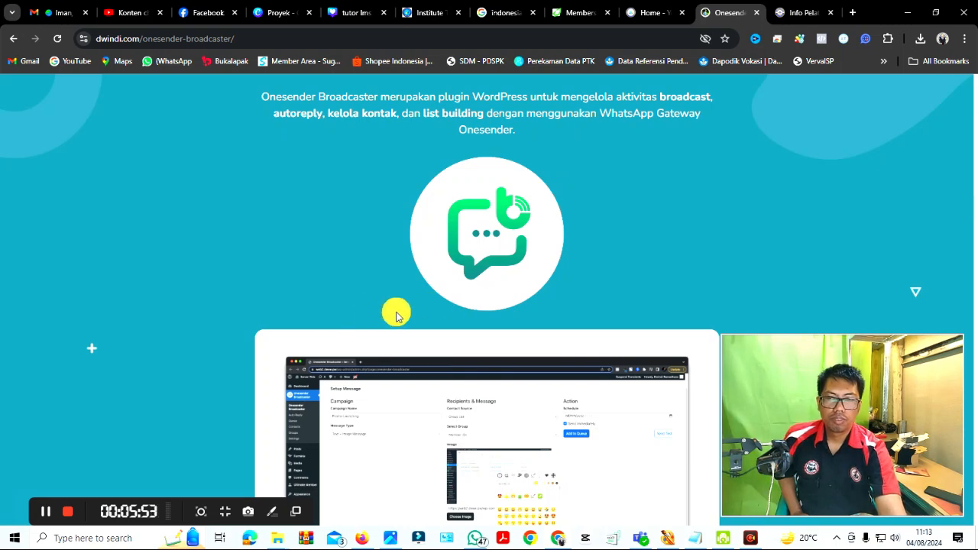
Examine the Fitur BROADCAST section of the sales page, including its Setup Message screenshot and feature points
{"action": "scroll", "coordinate": [393, 312], "scroll_direction": "down", "scroll_amount": 3}
{"action": "scroll", "coordinate": [500, 284], "scroll_direction": "down", "scroll_amount": 2}
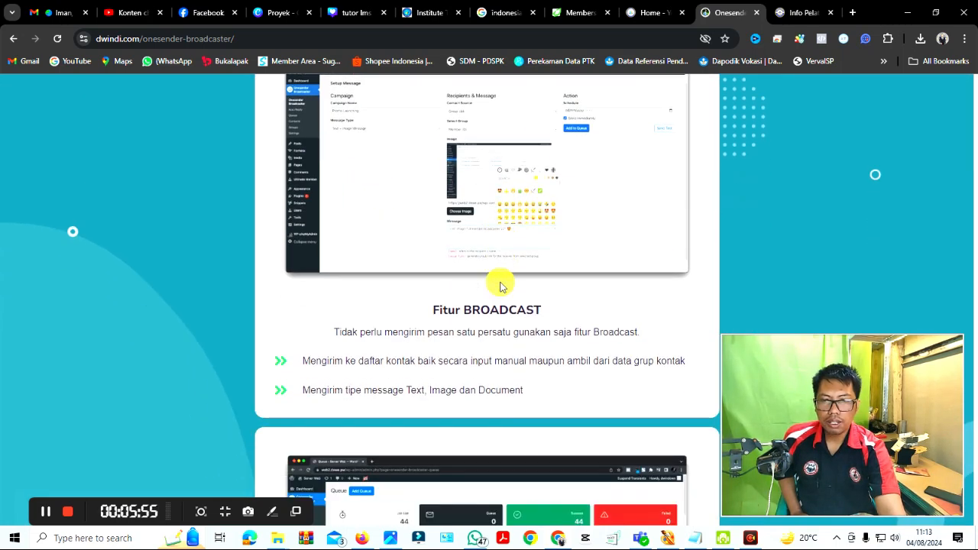
{"action": "scroll", "coordinate": [500, 305], "scroll_direction": "up", "scroll_amount": 1}
{"action": "scroll", "coordinate": [498, 306], "scroll_direction": "down", "scroll_amount": 1}
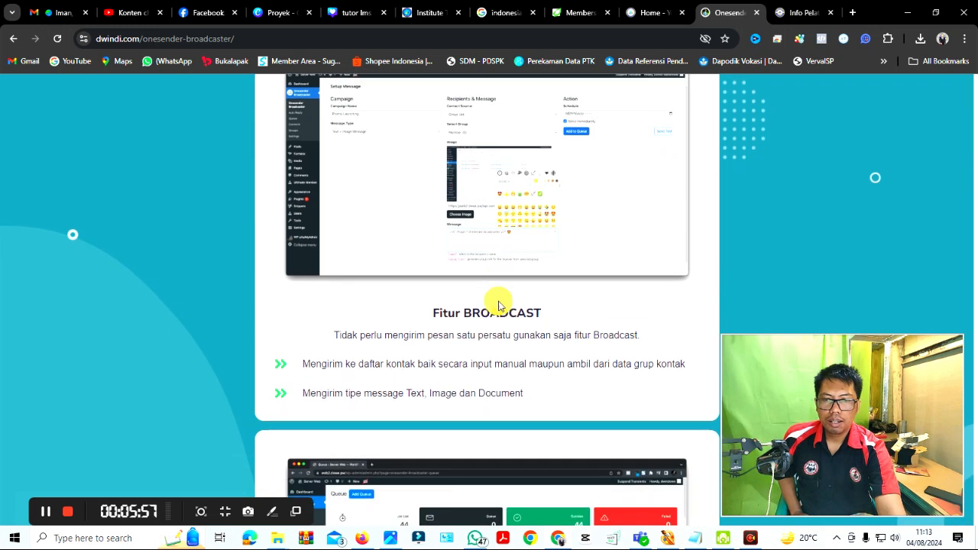
{"action": "scroll", "coordinate": [501, 305], "scroll_direction": "down", "scroll_amount": 1}
{"action": "scroll", "coordinate": [504, 307], "scroll_direction": "up", "scroll_amount": 1}
{"action": "scroll", "coordinate": [500, 302], "scroll_direction": "up", "scroll_amount": 1}
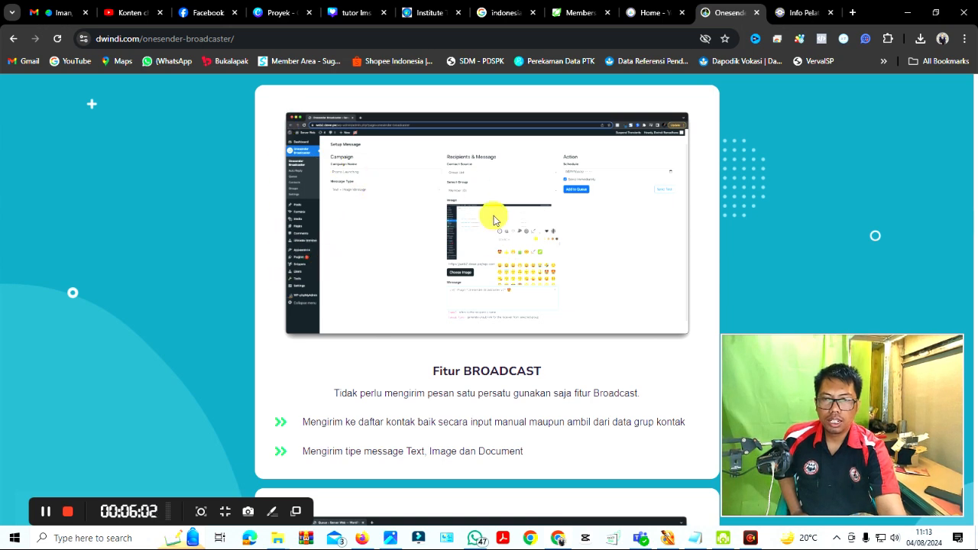
Read the Fitur QUEUE and Fitur MANAGEMEN KONTAK sections with their screenshots and feature points
{"action": "scroll", "coordinate": [497, 247], "scroll_direction": "down", "scroll_amount": 5}
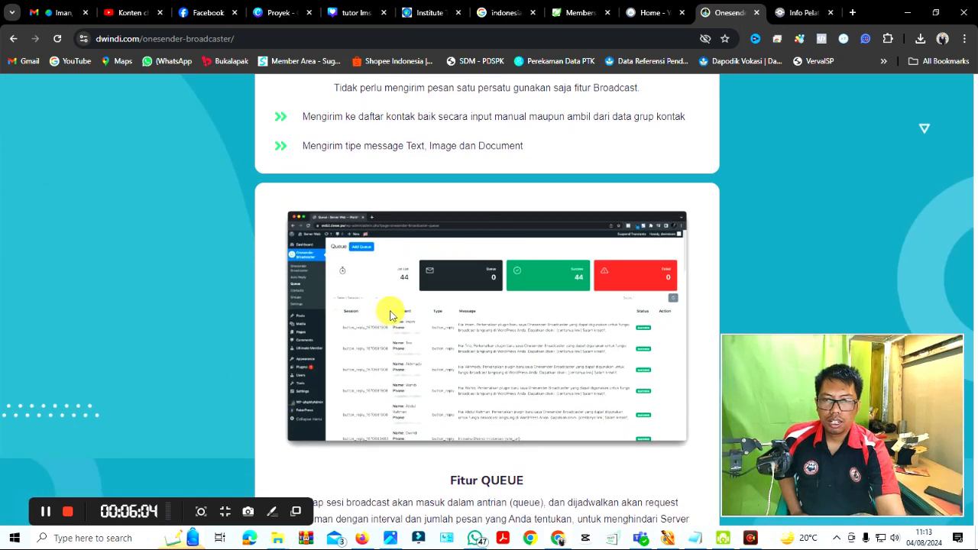
{"action": "scroll", "coordinate": [552, 323], "scroll_direction": "down", "scroll_amount": 2}
{"action": "scroll", "coordinate": [554, 327], "scroll_direction": "down", "scroll_amount": 2}
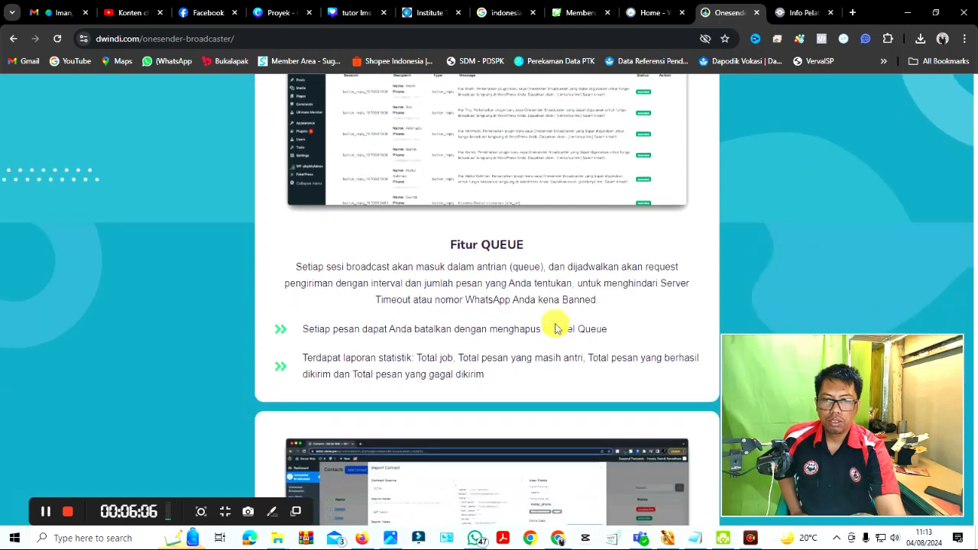
{"action": "scroll", "coordinate": [555, 327], "scroll_direction": "down", "scroll_amount": 2}
{"action": "scroll", "coordinate": [554, 327], "scroll_direction": "down", "scroll_amount": 2}
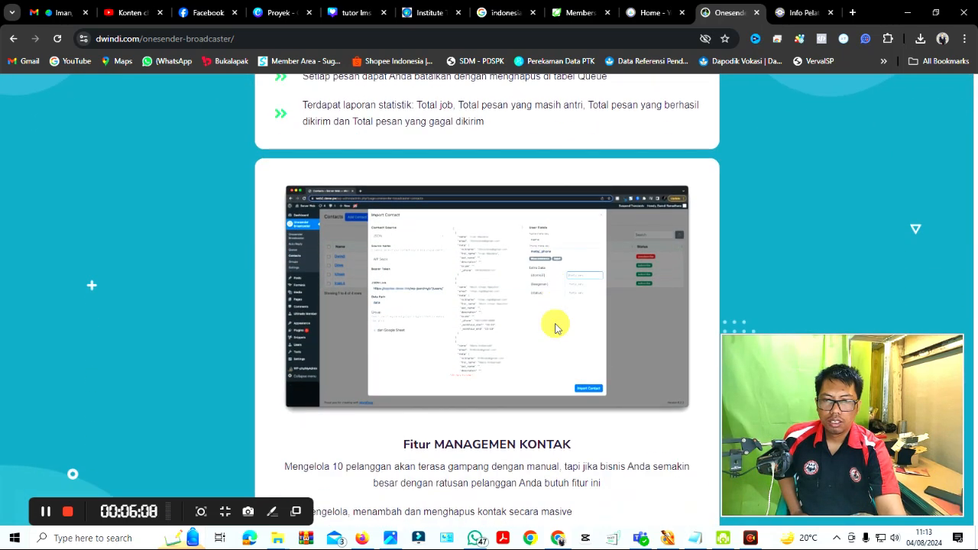
{"action": "scroll", "coordinate": [532, 297], "scroll_direction": "down", "scroll_amount": 3}
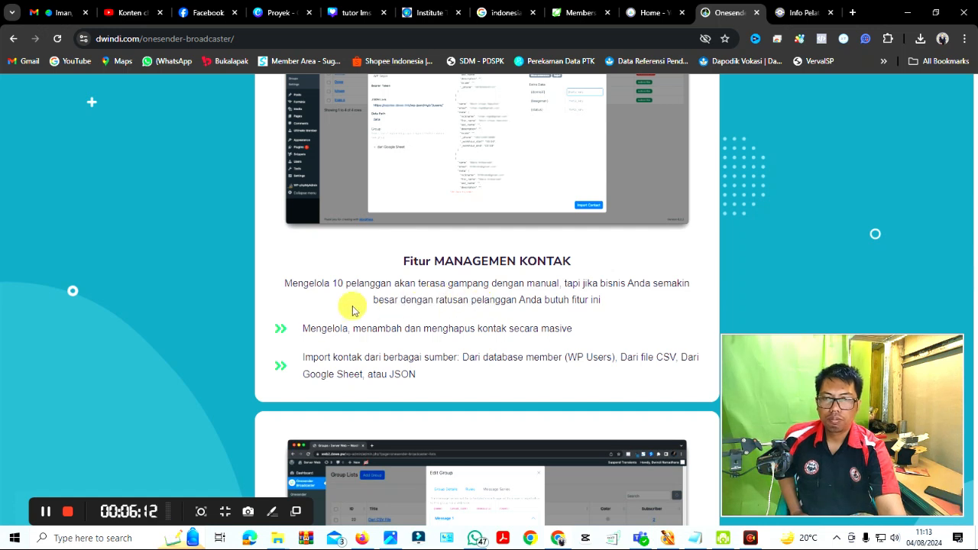
{"action": "scroll", "coordinate": [352, 309], "scroll_direction": "up", "scroll_amount": 1}
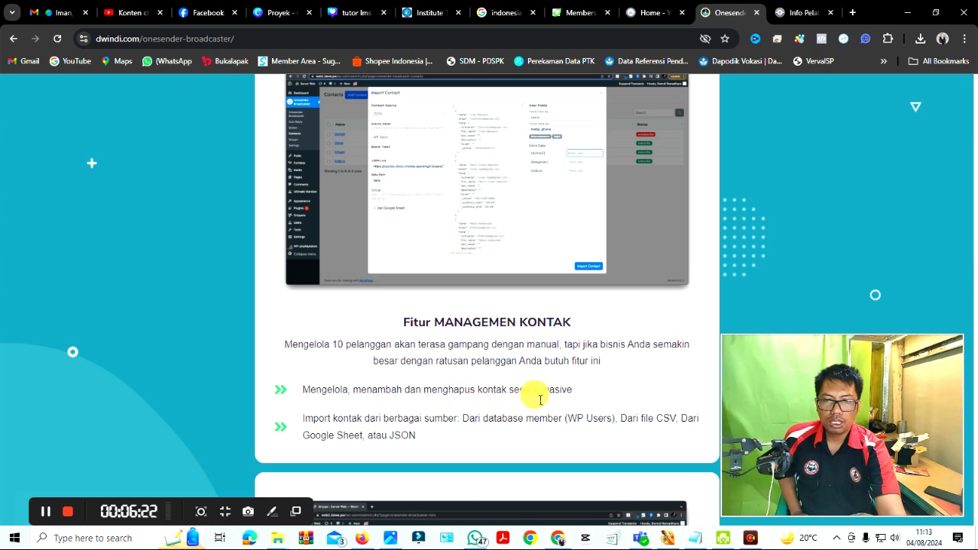
{"action": "scroll", "coordinate": [344, 418], "scroll_direction": "down", "scroll_amount": 1}
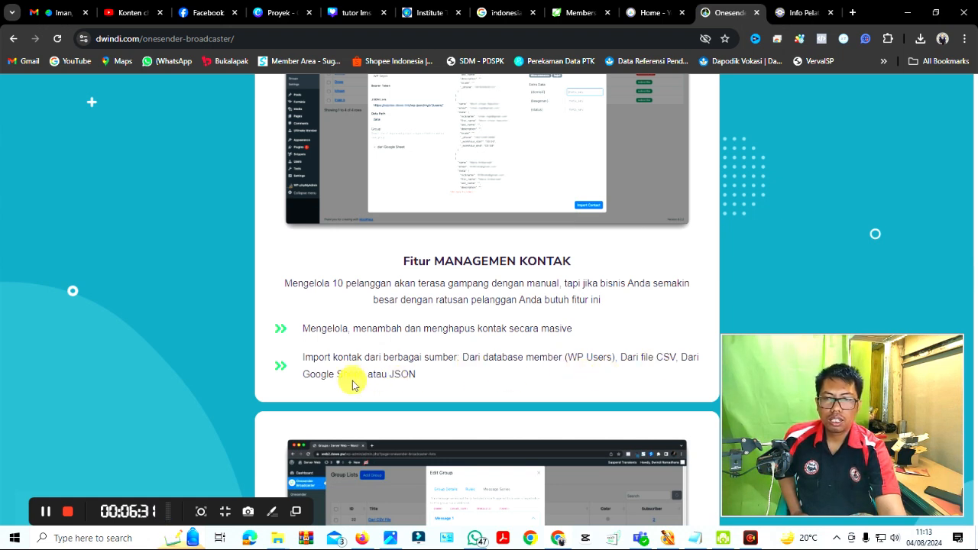
Read the Fitur MANAGEMEN GROUP section, from its Edit Group screenshot through the full list of group features
{"action": "scroll", "coordinate": [388, 384], "scroll_direction": "down", "scroll_amount": 2}
{"action": "scroll", "coordinate": [391, 388], "scroll_direction": "down", "scroll_amount": 1}
{"action": "scroll", "coordinate": [390, 388], "scroll_direction": "down", "scroll_amount": 1}
{"action": "scroll", "coordinate": [390, 388], "scroll_direction": "down", "scroll_amount": 1}
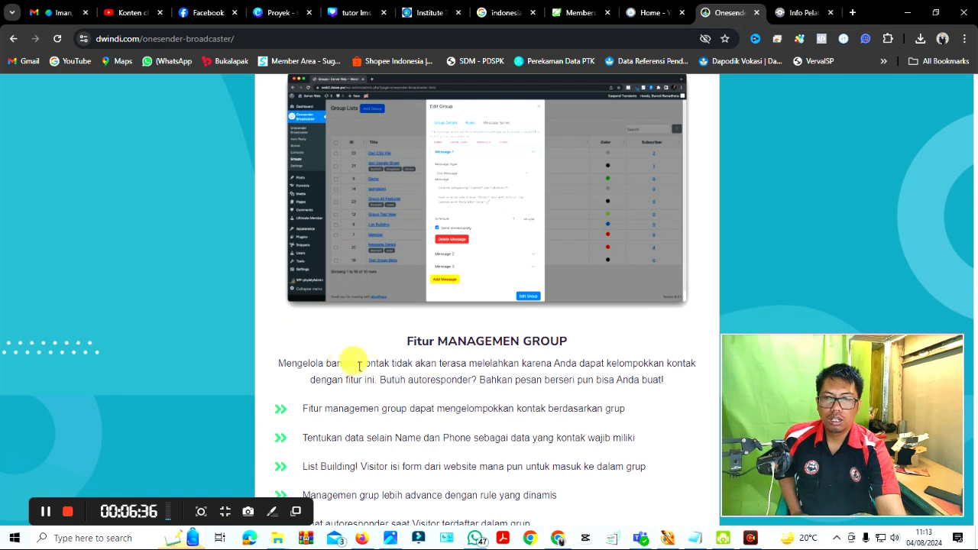
{"action": "scroll", "coordinate": [321, 378], "scroll_direction": "down", "scroll_amount": 2}
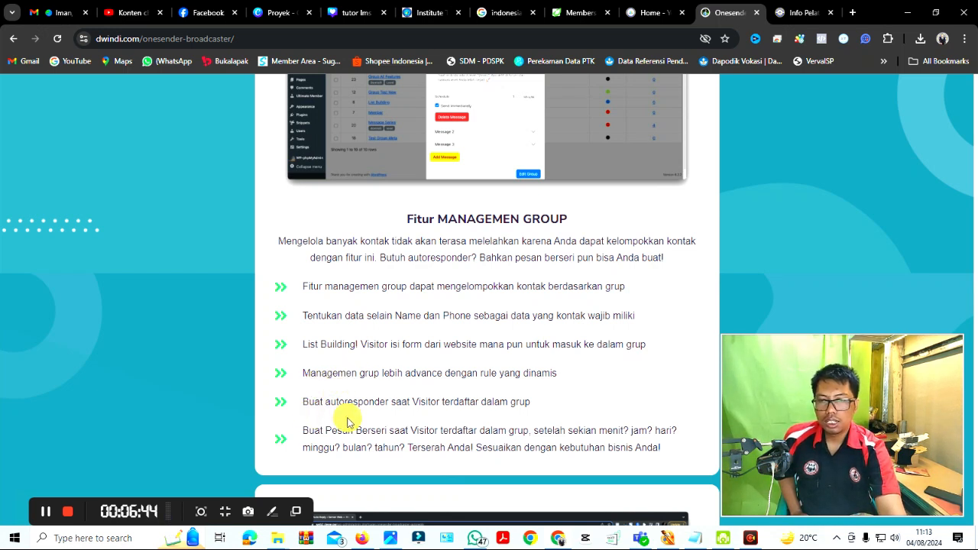
{"action": "scroll", "coordinate": [339, 416], "scroll_direction": "down", "scroll_amount": 1}
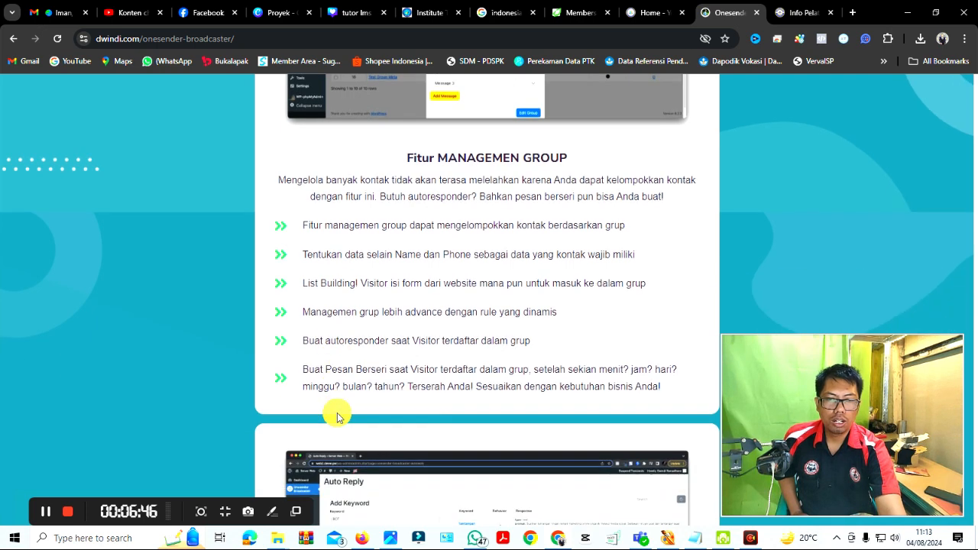
Examine the Fitur AUTO REPLY section with its OpenAI option and the Fitur SUBSCRIBE / UNSUBSCRIBE section
{"action": "scroll", "coordinate": [515, 375], "scroll_direction": "down", "scroll_amount": 4}
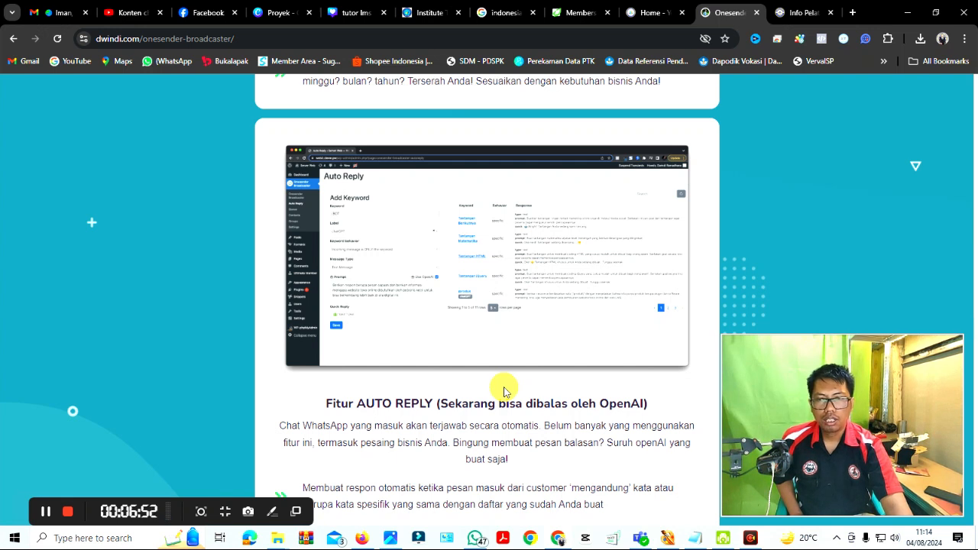
{"action": "scroll", "coordinate": [503, 392], "scroll_direction": "down", "scroll_amount": 1}
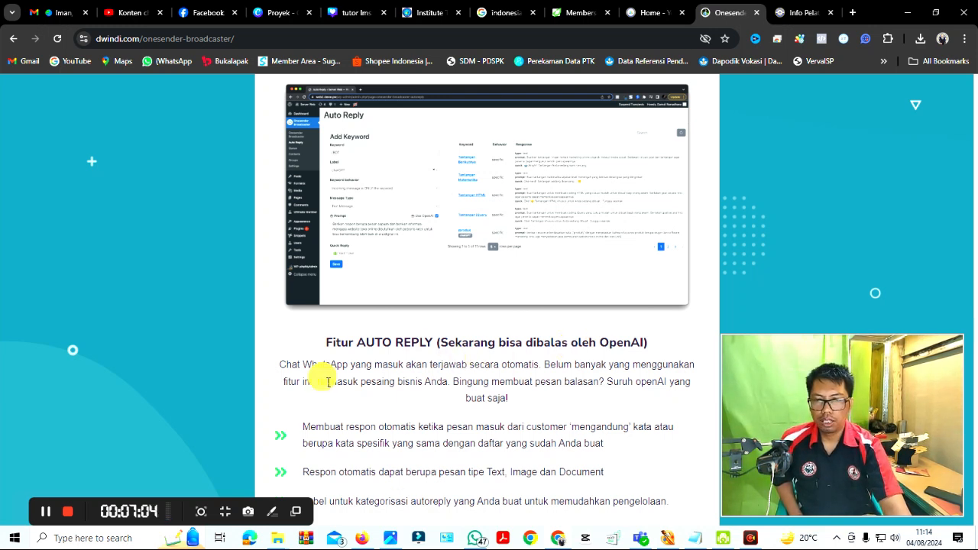
{"action": "scroll", "coordinate": [327, 382], "scroll_direction": "down", "scroll_amount": 1}
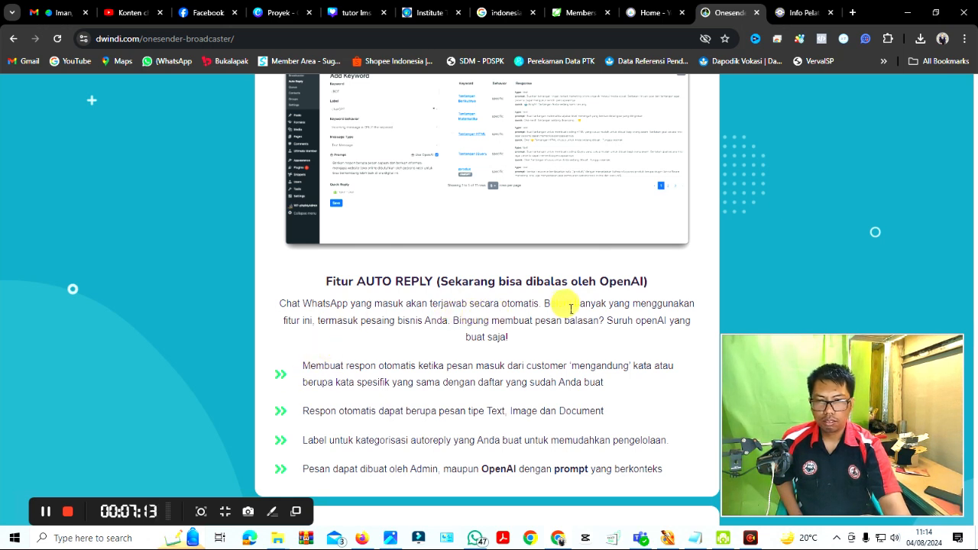
{"action": "scroll", "coordinate": [351, 328], "scroll_direction": "down", "scroll_amount": 3}
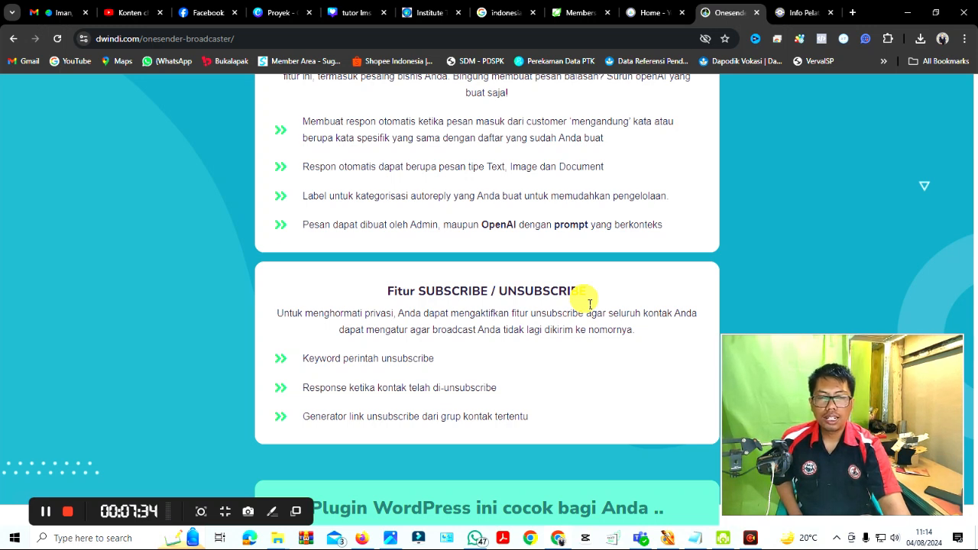
{"action": "scroll", "coordinate": [545, 342], "scroll_direction": "down", "scroll_amount": 2}
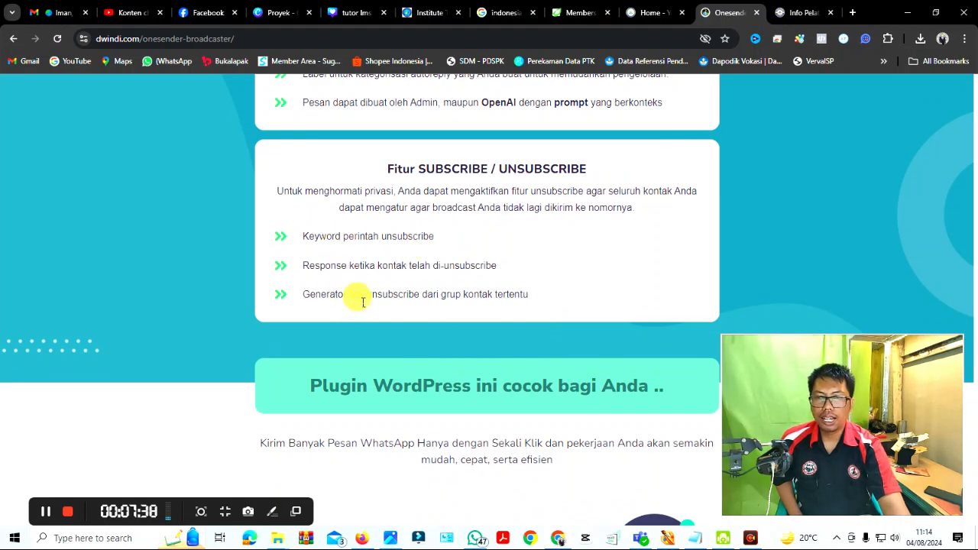
Read the Plugin WordPress ini cocok bagi Anda audience list and the Keuntungan Membeli Plugin ONESENDER BROADCASTER benefits
{"action": "scroll", "coordinate": [397, 302], "scroll_direction": "down", "scroll_amount": 1}
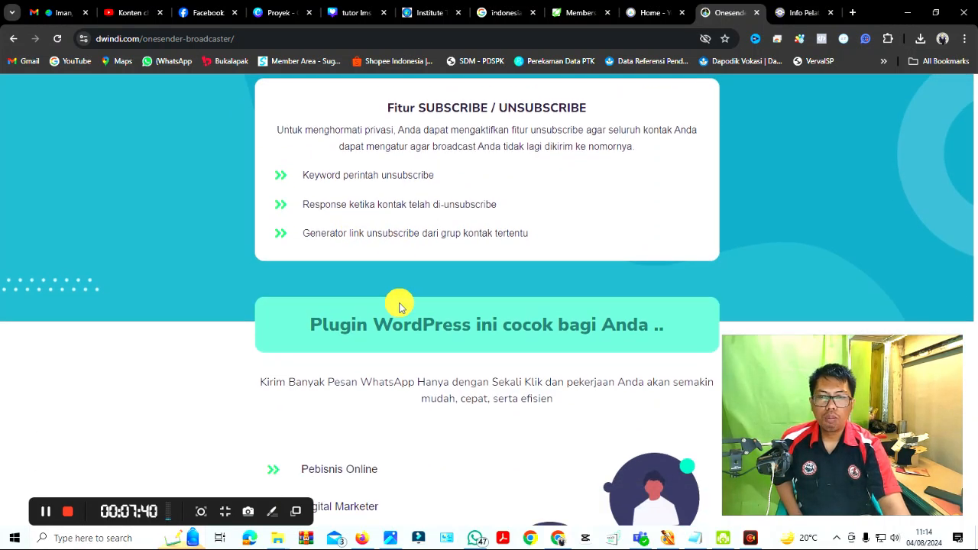
{"action": "scroll", "coordinate": [399, 306], "scroll_direction": "down", "scroll_amount": 2}
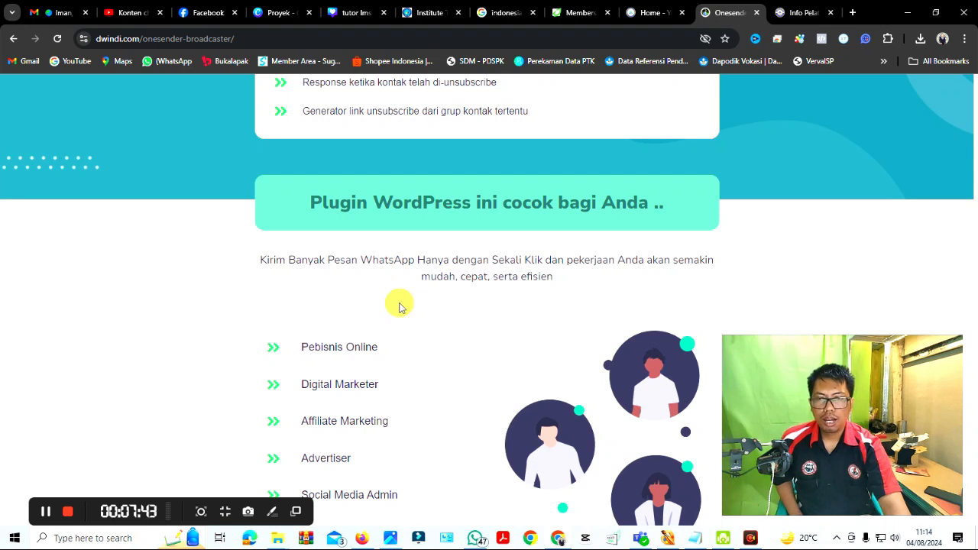
{"action": "scroll", "coordinate": [458, 298], "scroll_direction": "down", "scroll_amount": 2}
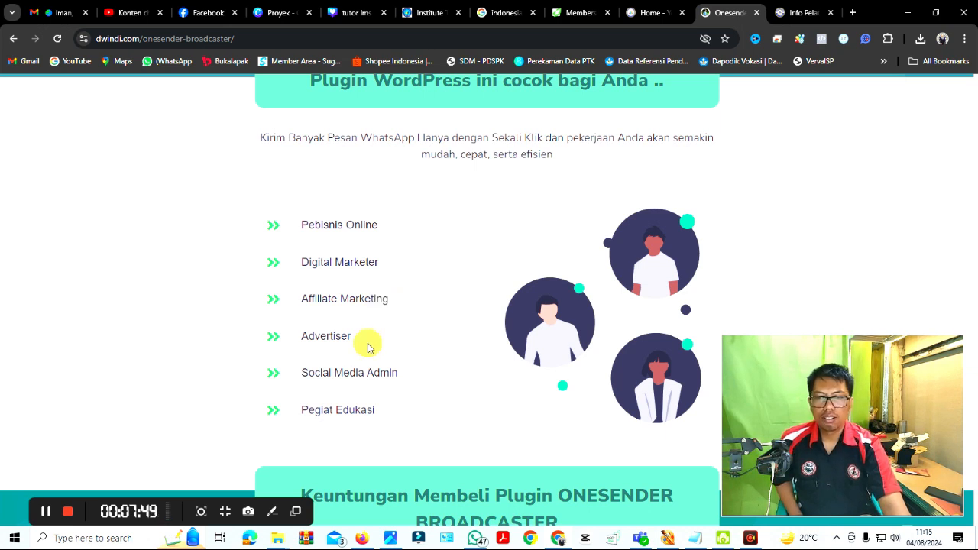
{"action": "scroll", "coordinate": [382, 372], "scroll_direction": "down", "scroll_amount": 1}
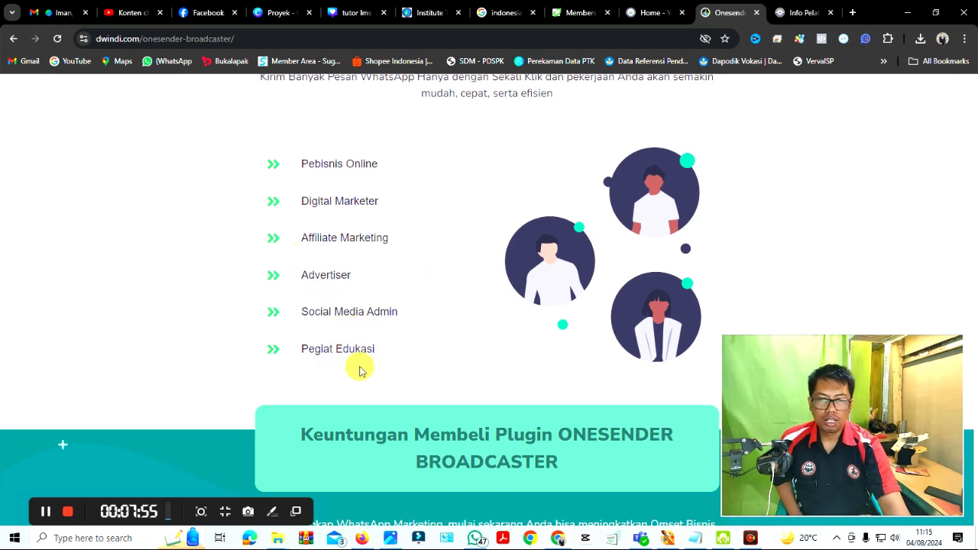
{"action": "scroll", "coordinate": [472, 328], "scroll_direction": "down", "scroll_amount": 1}
{"action": "scroll", "coordinate": [472, 328], "scroll_direction": "down", "scroll_amount": 2}
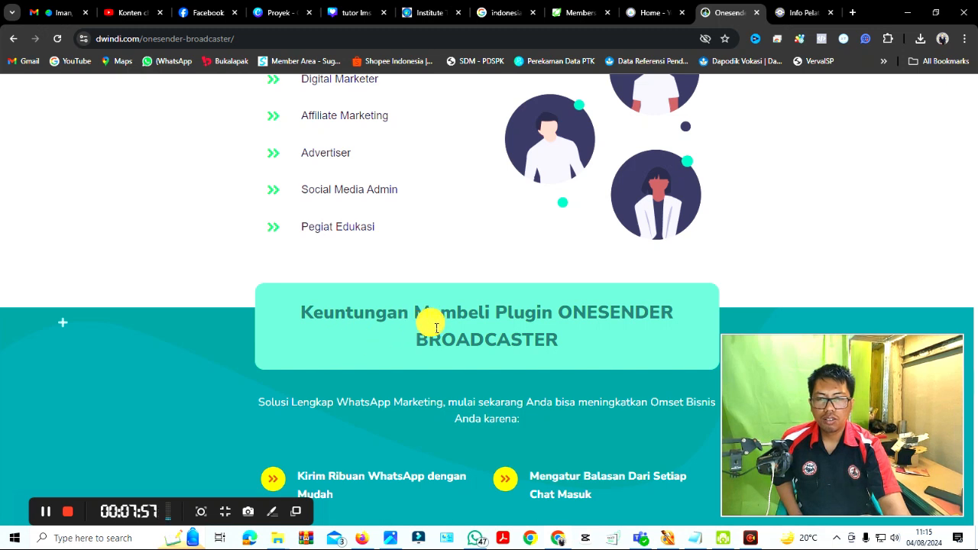
{"action": "scroll", "coordinate": [518, 345], "scroll_direction": "down", "scroll_amount": 3}
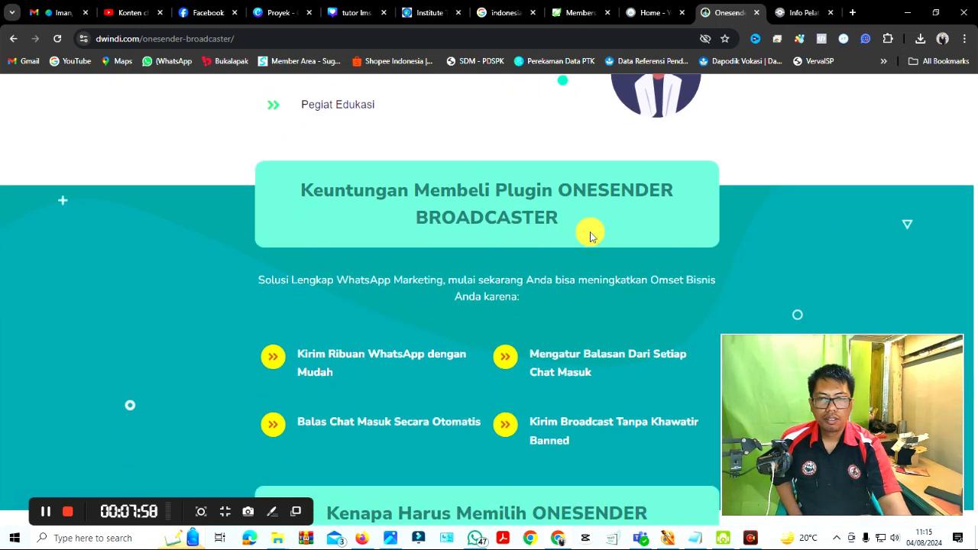
{"action": "scroll", "coordinate": [472, 252], "scroll_direction": "down", "scroll_amount": 3}
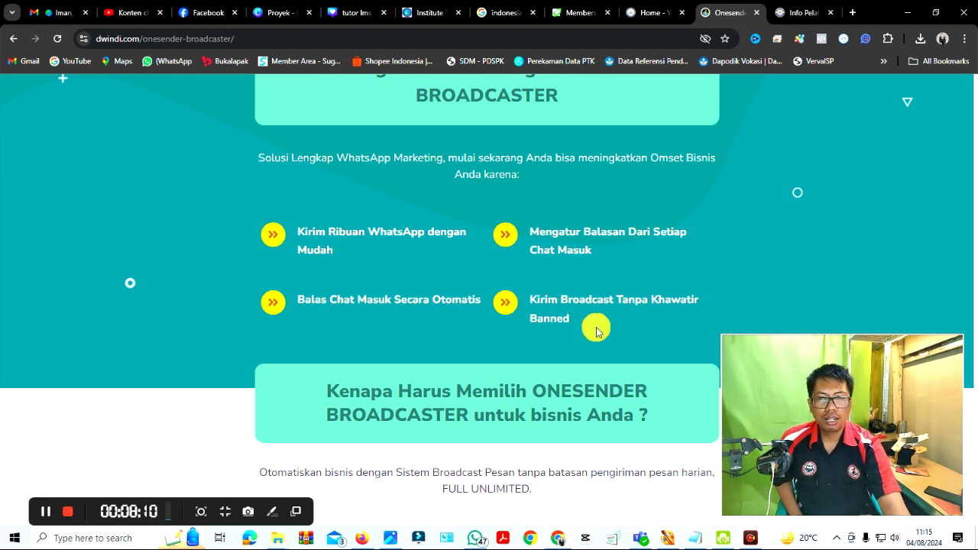
Read the Kenapa Harus Memilih ONESENDER BROADCASTER reasons on subscription cost, plugin updates, installation support and pricing
{"action": "scroll", "coordinate": [548, 330], "scroll_direction": "down", "scroll_amount": 2}
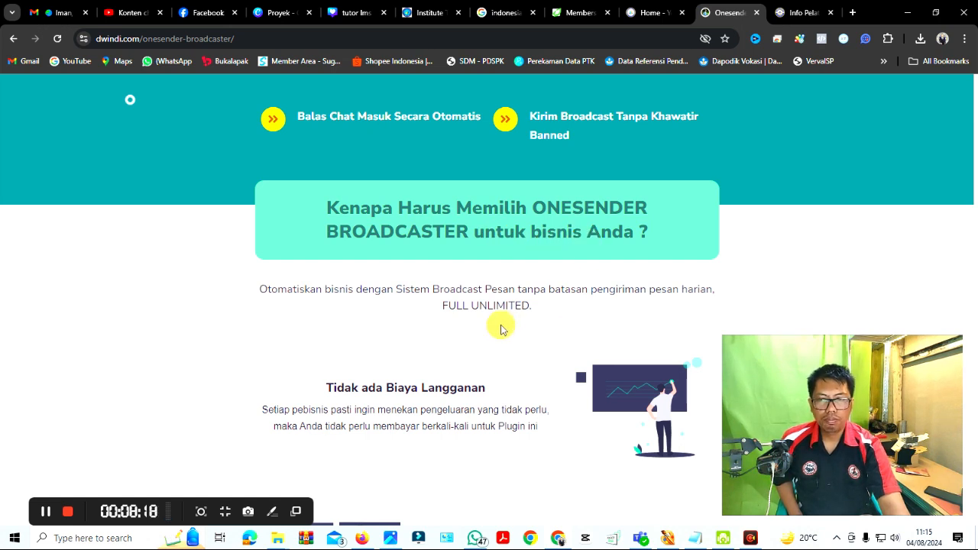
{"action": "scroll", "coordinate": [428, 298], "scroll_direction": "down", "scroll_amount": 2}
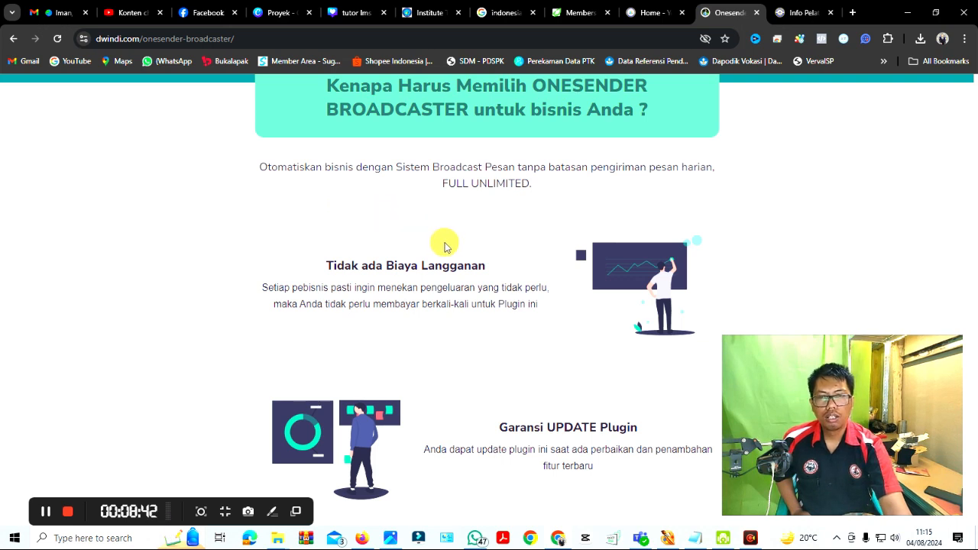
{"action": "scroll", "coordinate": [446, 246], "scroll_direction": "down", "scroll_amount": 2}
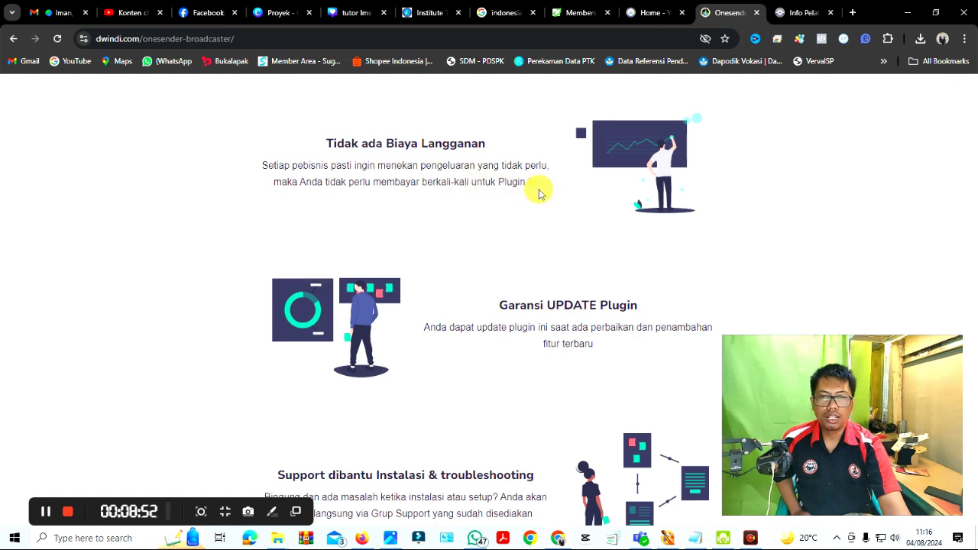
{"action": "scroll", "coordinate": [539, 194], "scroll_direction": "down", "scroll_amount": 3}
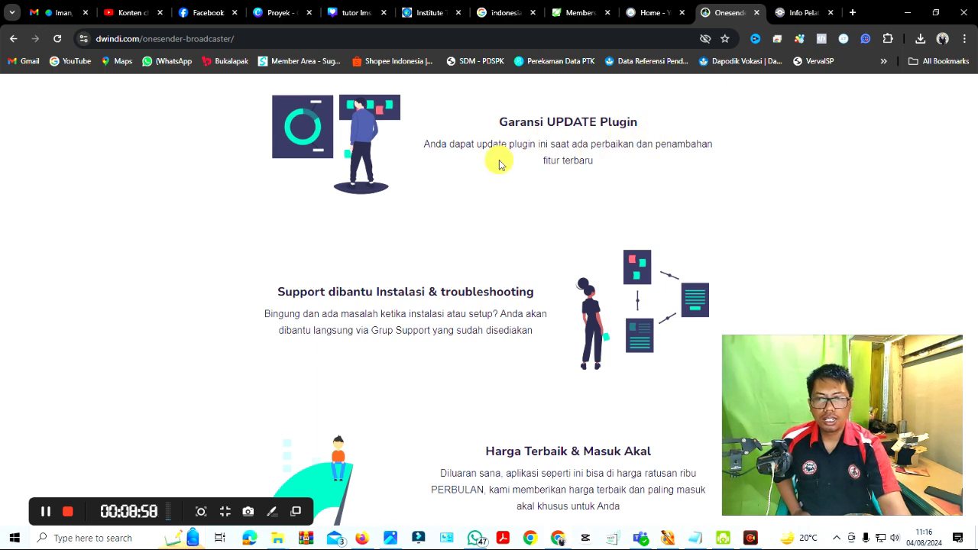
{"action": "scroll", "coordinate": [498, 162], "scroll_direction": "down", "scroll_amount": 2}
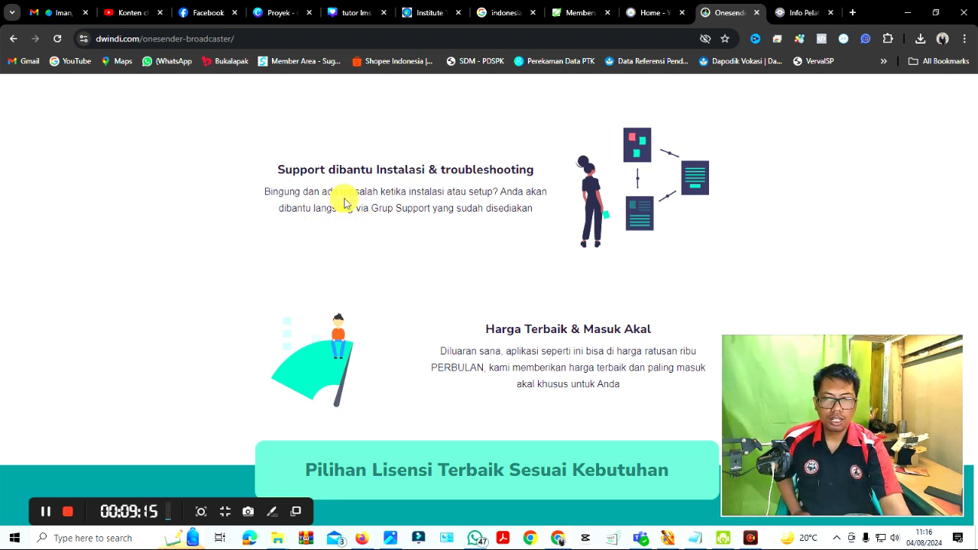
Compare the Lisensi Personal and Paket Bisnis offers in the Pilihan Lisensi Terbaik Sesuai Kebutuhan section
{"action": "scroll", "coordinate": [326, 257], "scroll_direction": "down", "scroll_amount": 1}
{"action": "scroll", "coordinate": [326, 257], "scroll_direction": "down", "scroll_amount": 5}
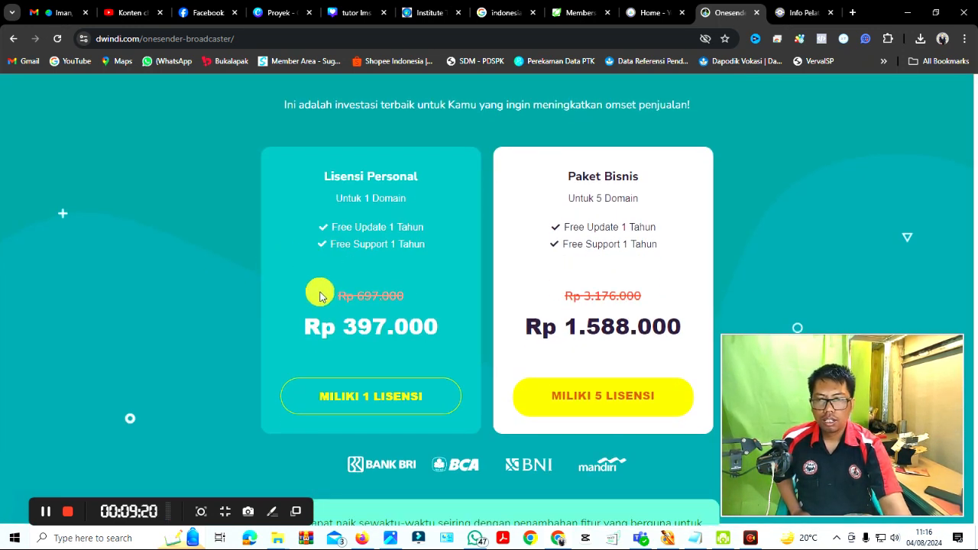
{"action": "scroll", "coordinate": [320, 299], "scroll_direction": "down", "scroll_amount": 1}
{"action": "scroll", "coordinate": [324, 305], "scroll_direction": "up", "scroll_amount": 1}
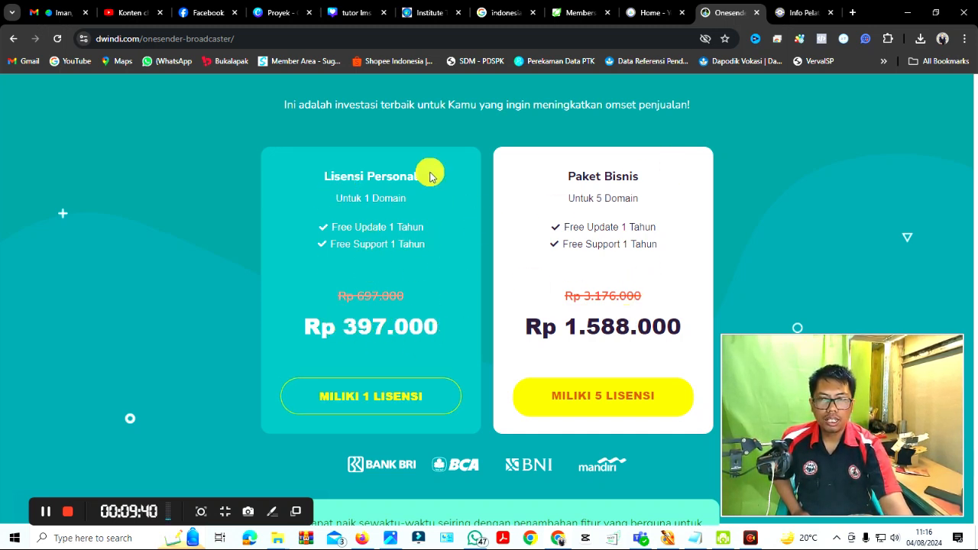
{"action": "scroll", "coordinate": [373, 147], "scroll_direction": "up", "scroll_amount": 1}
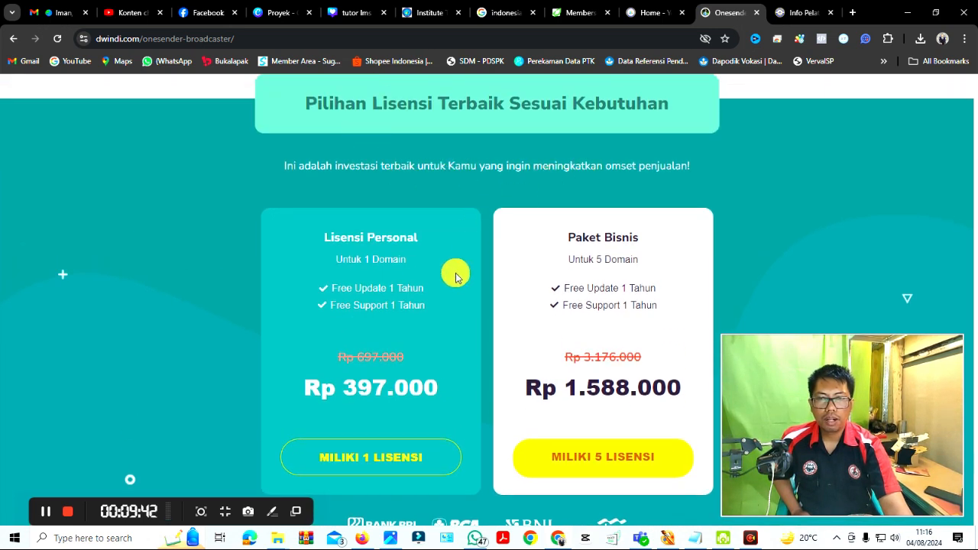
{"action": "scroll", "coordinate": [411, 291], "scroll_direction": "down", "scroll_amount": 1}
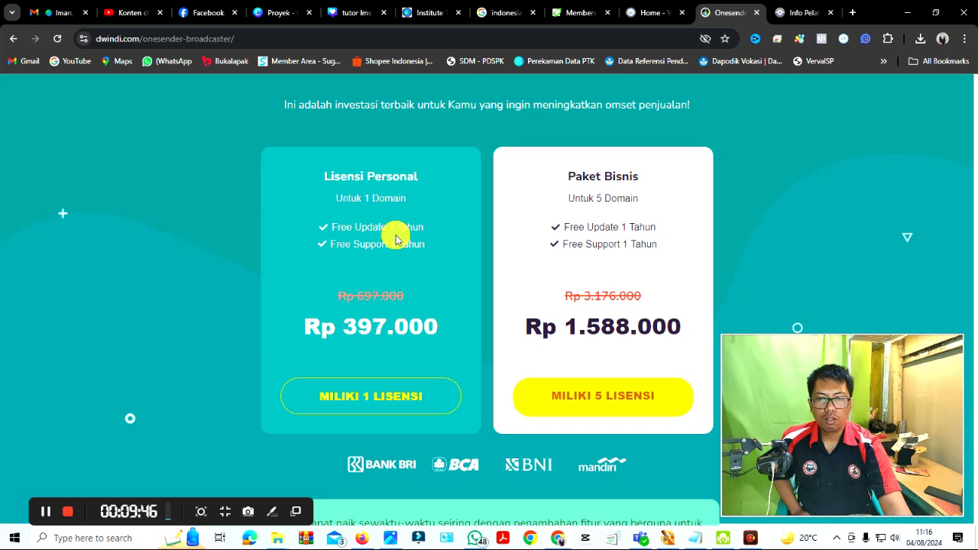
Read the Garansi Uang Kembali 100% section and continue to the start of the FAQ
{"action": "scroll", "coordinate": [420, 256], "scroll_direction": "down", "scroll_amount": 5}
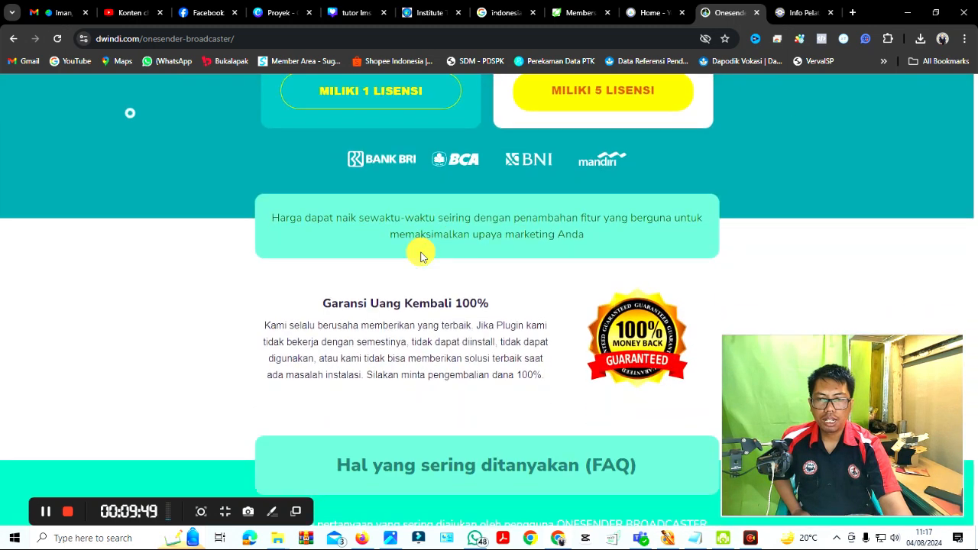
{"action": "scroll", "coordinate": [420, 256], "scroll_direction": "down", "scroll_amount": 2}
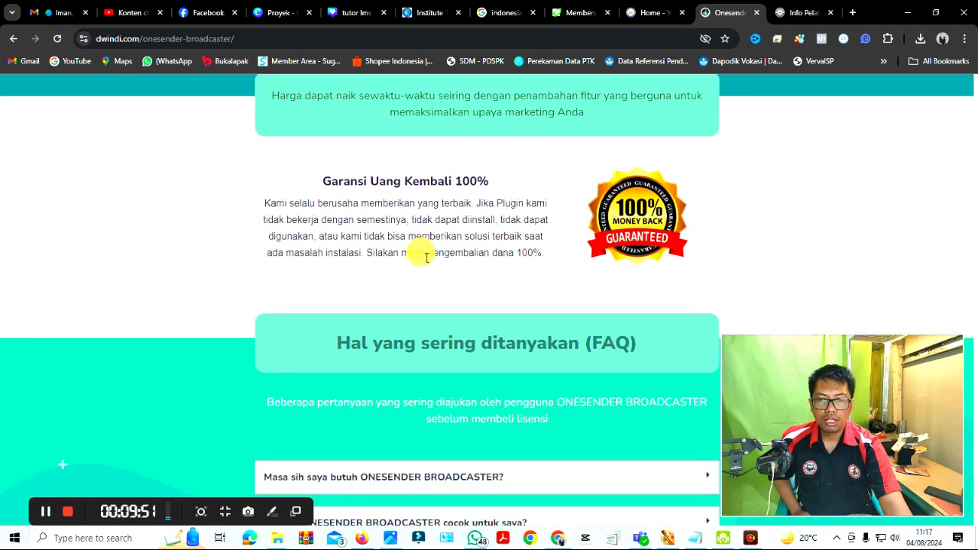
Review the Lisensi Personal and Paket Bisnis prices and the money-back guarantee again, then continue to the FAQ questions
{"action": "scroll", "coordinate": [424, 257], "scroll_direction": "down", "scroll_amount": 3}
{"action": "scroll", "coordinate": [420, 256], "scroll_direction": "up", "scroll_amount": 9}
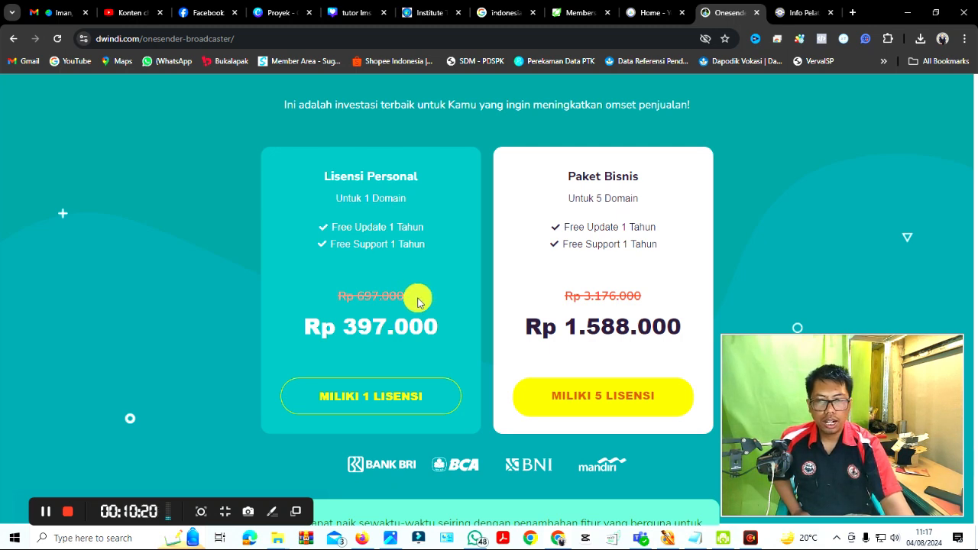
{"action": "scroll", "coordinate": [418, 302], "scroll_direction": "down", "scroll_amount": 2}
{"action": "scroll", "coordinate": [418, 303], "scroll_direction": "down", "scroll_amount": 2}
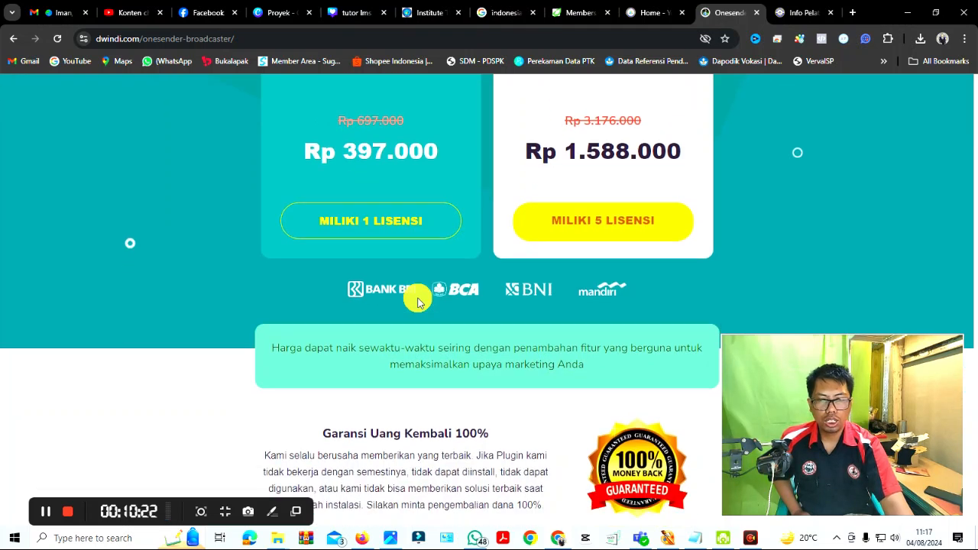
{"action": "scroll", "coordinate": [423, 303], "scroll_direction": "up", "scroll_amount": 3}
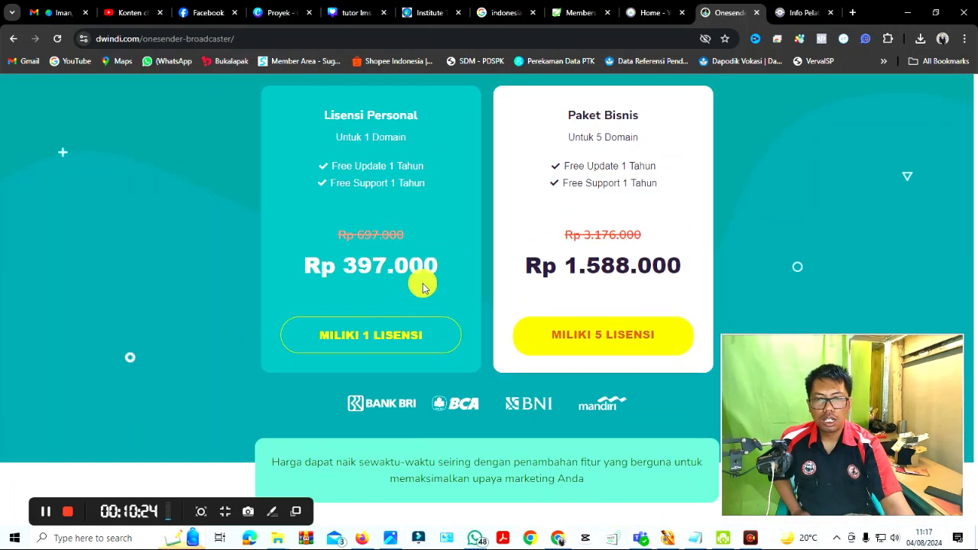
{"action": "scroll", "coordinate": [426, 299], "scroll_direction": "down", "scroll_amount": 5}
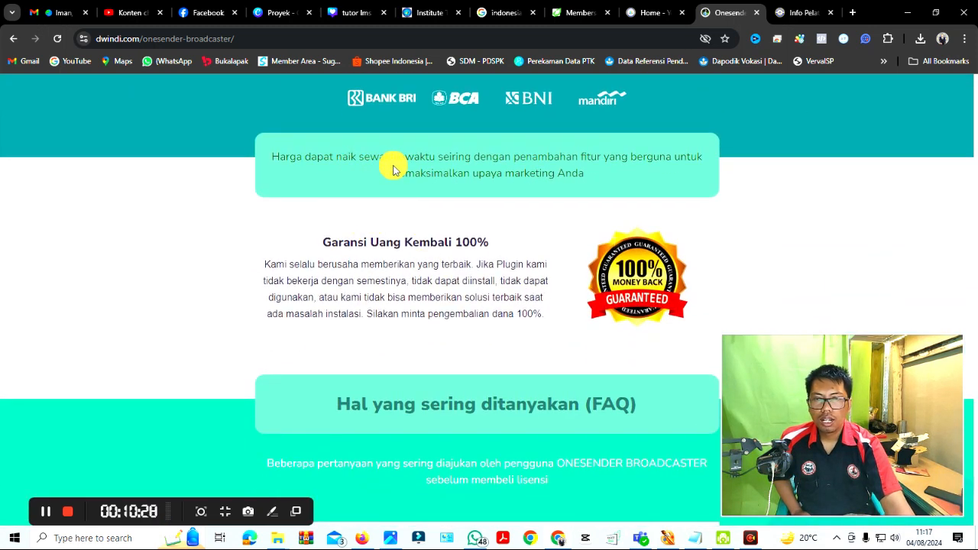
{"action": "scroll", "coordinate": [477, 267], "scroll_direction": "down", "scroll_amount": 5}
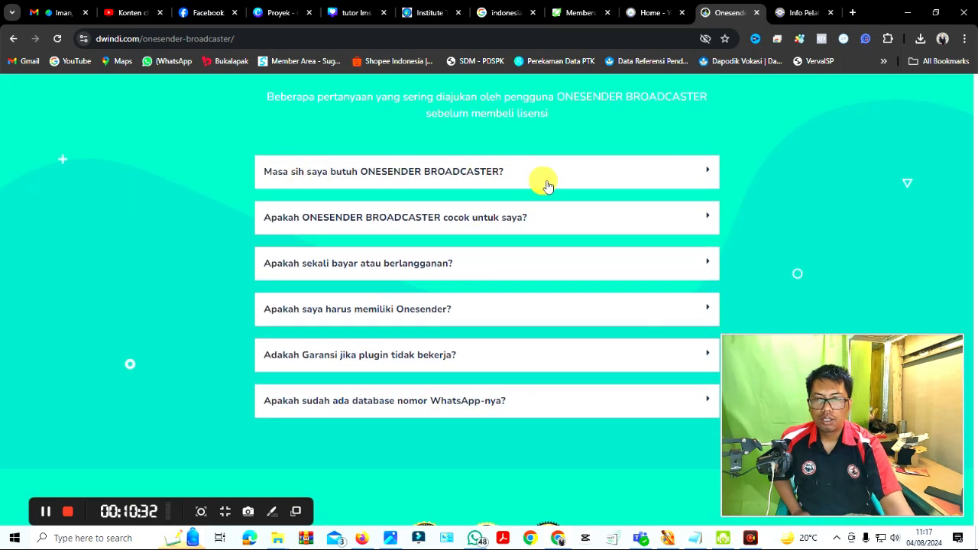
Check the FAQ answers on needing ONESENDER BROADCASTER and on one-time payment versus subscription, collapsing each one after reading
{"action": "left_click", "coordinate": [703, 176]}
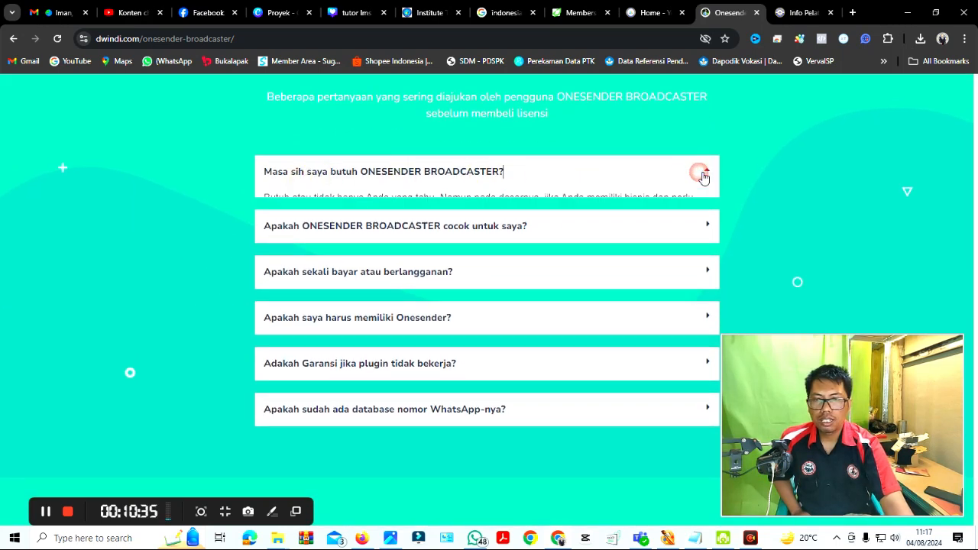
{"action": "left_click", "coordinate": [704, 176]}
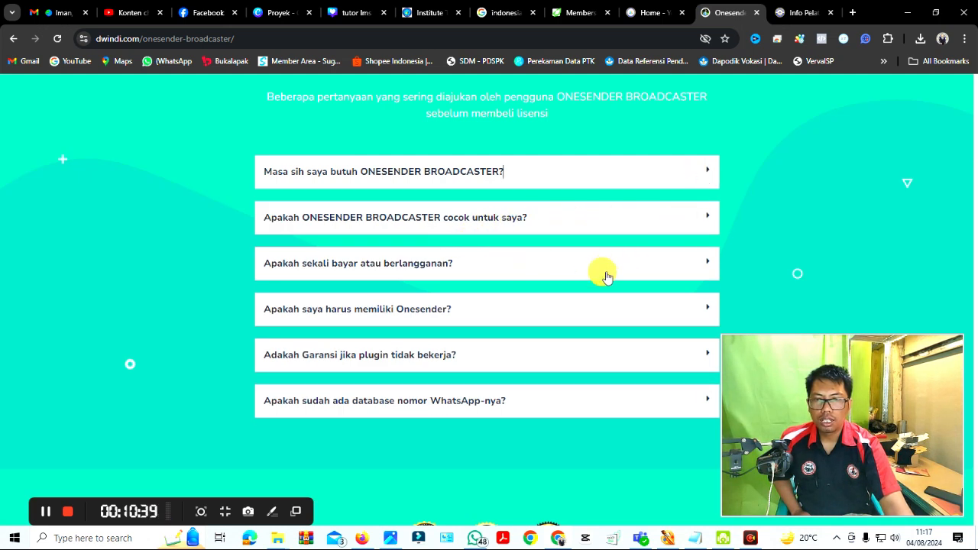
{"action": "left_click", "coordinate": [699, 265]}
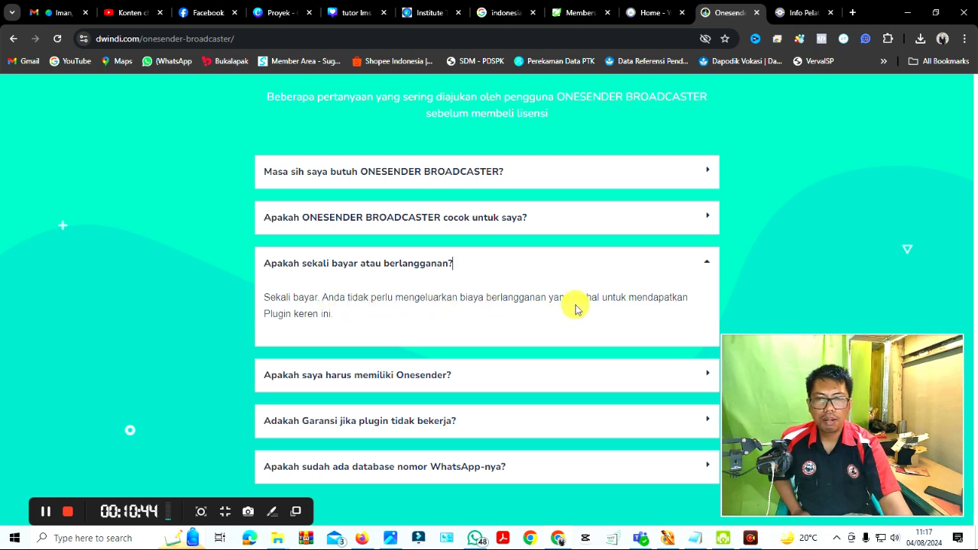
{"action": "left_click", "coordinate": [708, 264]}
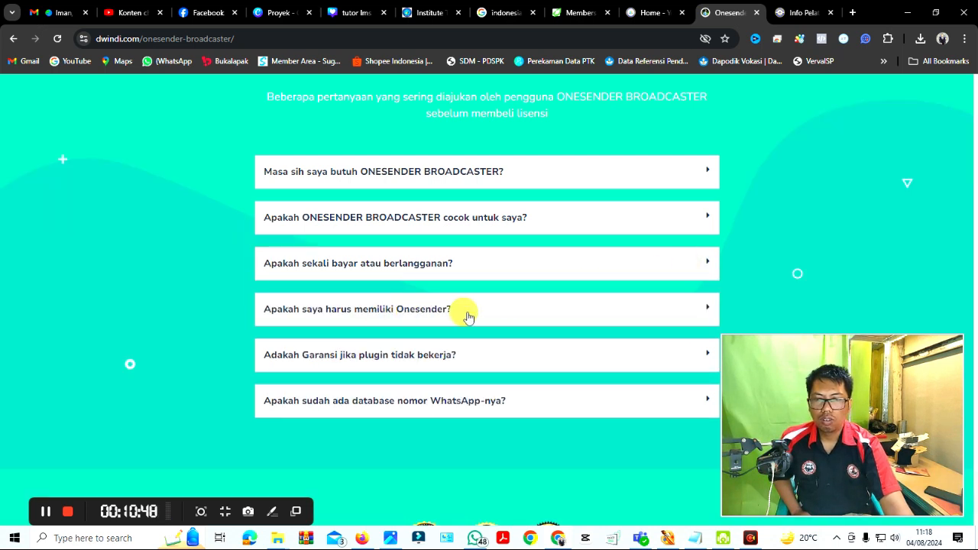
Read the FAQ answers to "Apakah saya harus memiliki Onesender?" and "Adakah Garansi jika plugin tidak bekerja?", collapsing each one
{"action": "left_click", "coordinate": [666, 307]}
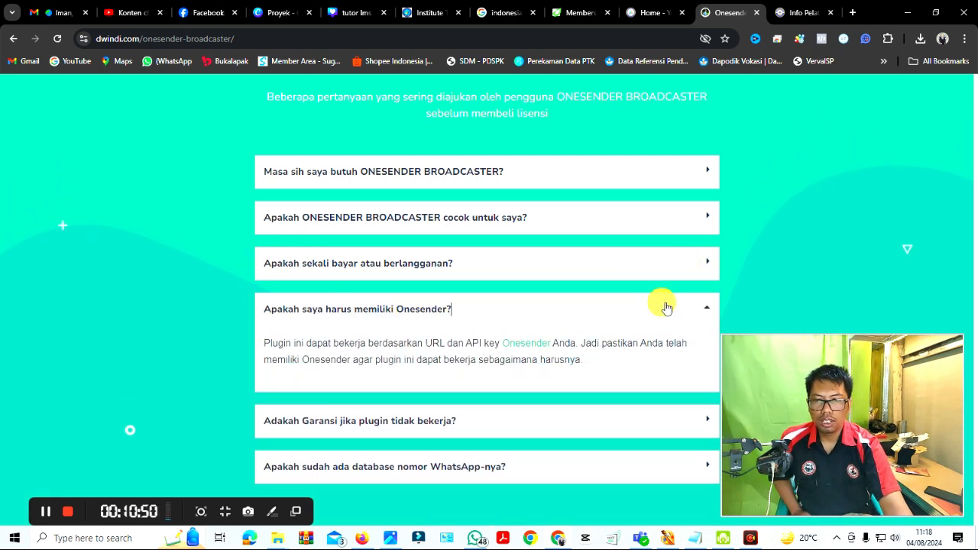
{"action": "left_click", "coordinate": [666, 307]}
{"action": "left_click", "coordinate": [640, 359]}
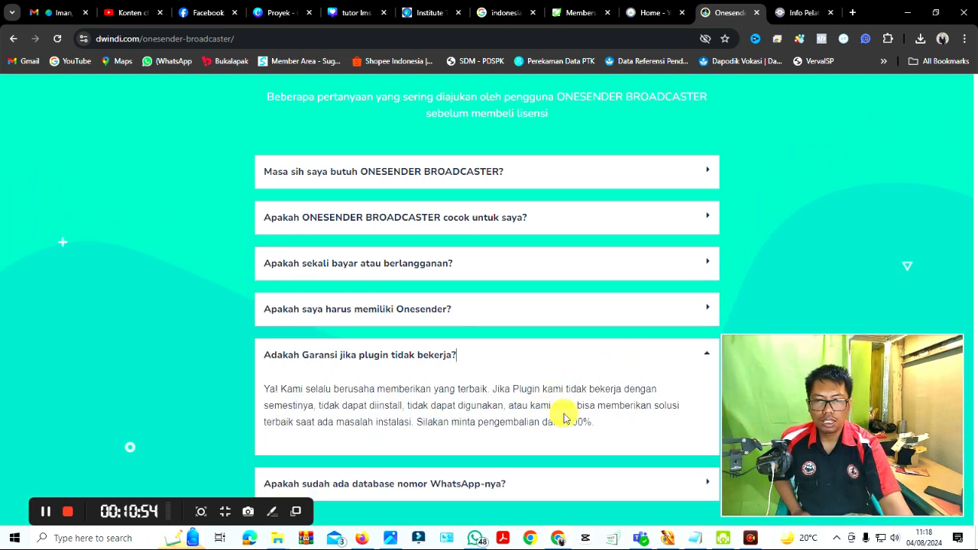
{"action": "left_click", "coordinate": [704, 356]}
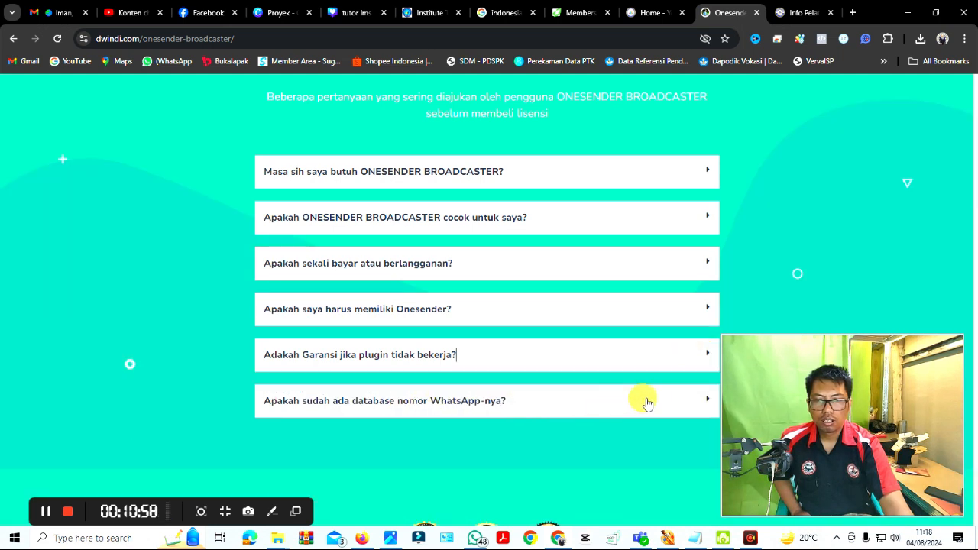
Read the FAQ answer to "Apakah sudah ada database nomor WhatsApp-nya?", collapse it and continue to the page footer
{"action": "left_click", "coordinate": [685, 400]}
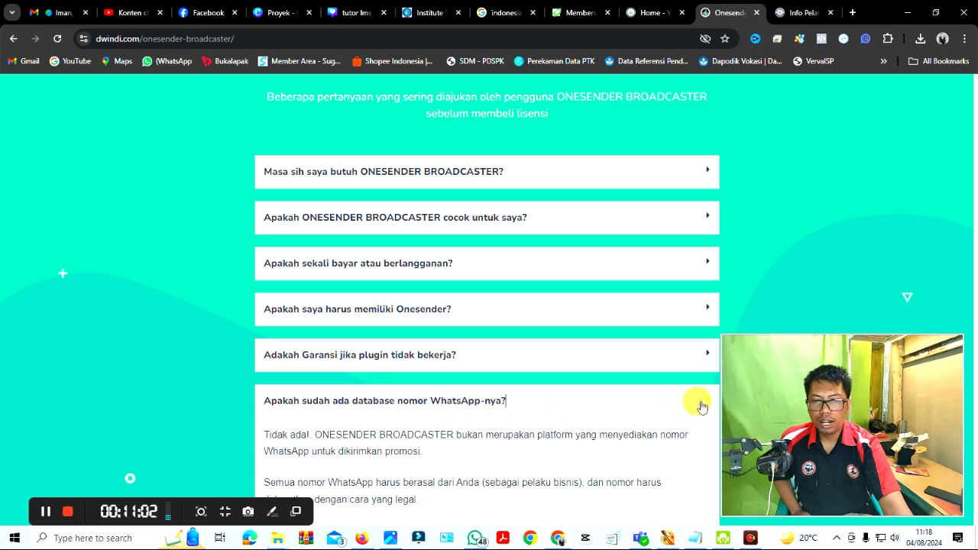
{"action": "scroll", "coordinate": [588, 435], "scroll_direction": "down", "scroll_amount": 1}
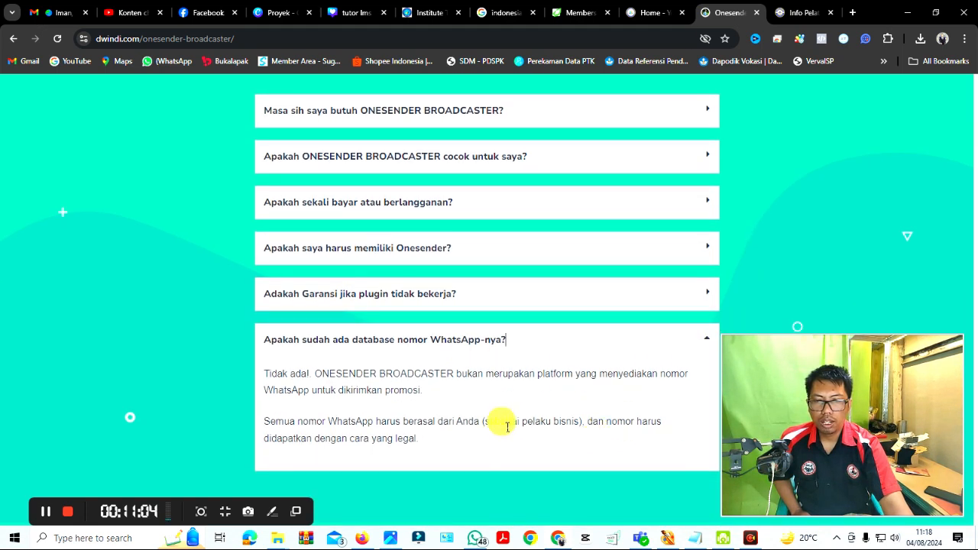
{"action": "left_click", "coordinate": [706, 341]}
{"action": "scroll", "coordinate": [569, 341], "scroll_direction": "down", "scroll_amount": 1}
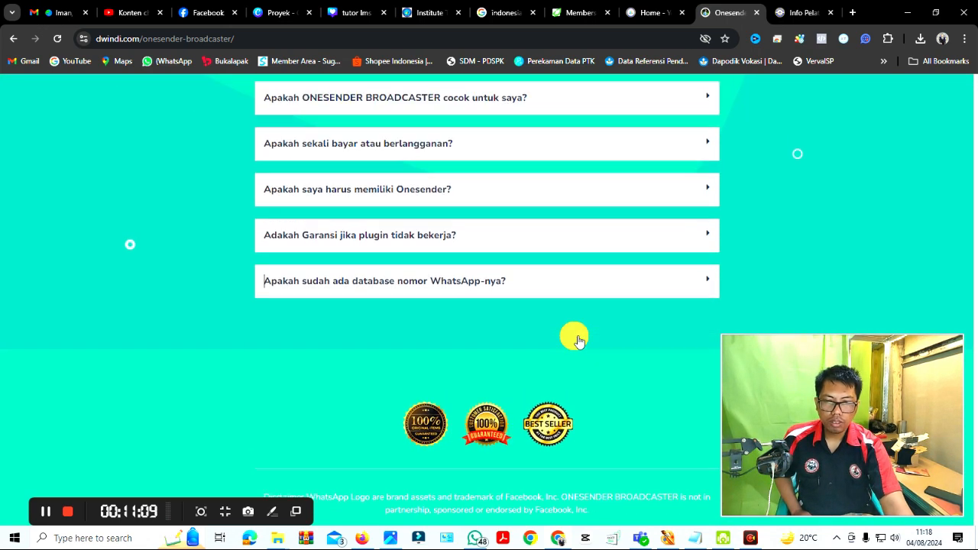
Open the checkout for the one-domain Onesender Broadcaster license and review its price breakdown and payment section
{"action": "scroll", "coordinate": [575, 334], "scroll_direction": "up", "scroll_amount": 10}
{"action": "scroll", "coordinate": [572, 331], "scroll_direction": "down", "scroll_amount": 3}
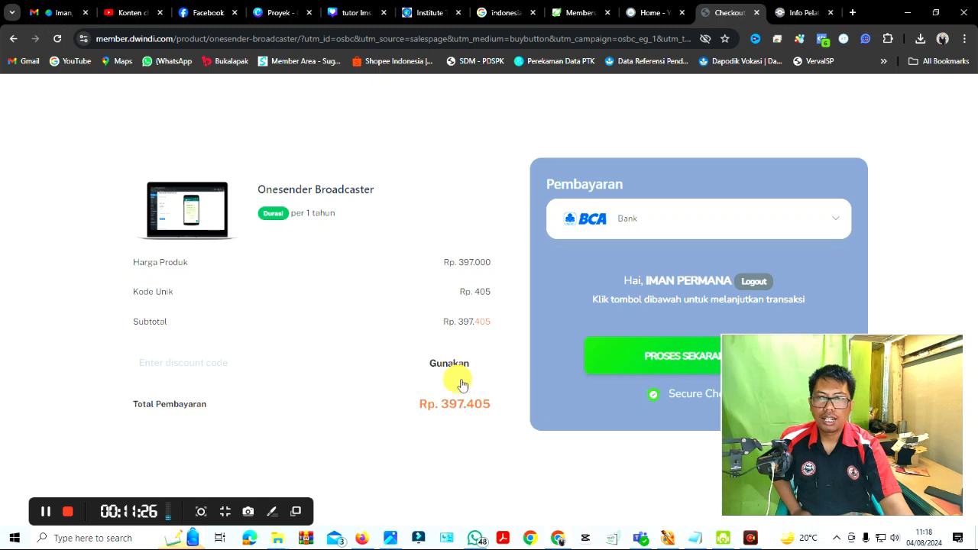
{"action": "left_click_drag", "start_coordinate": [828, 386], "coordinate": [112, 362]}
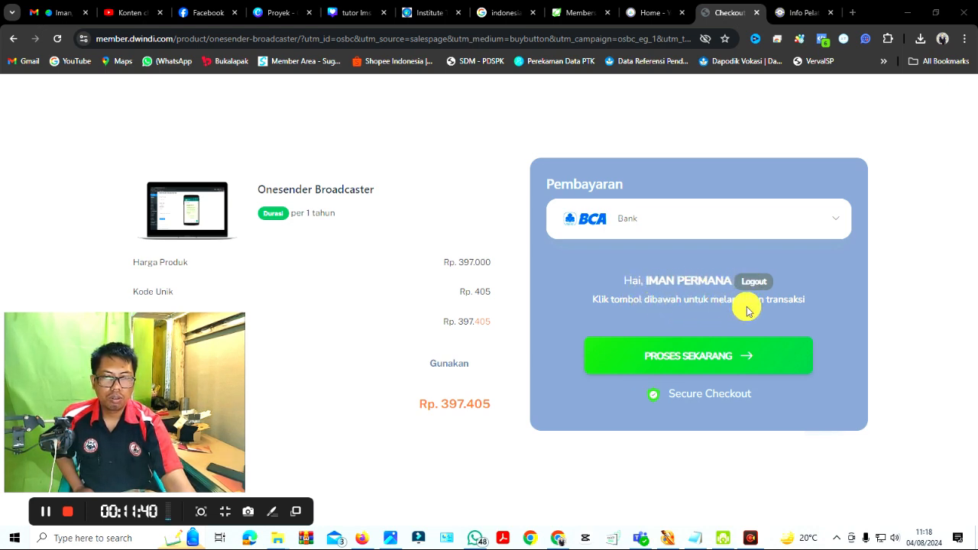
{"action": "left_click_drag", "start_coordinate": [125, 405], "coordinate": [853, 424]}
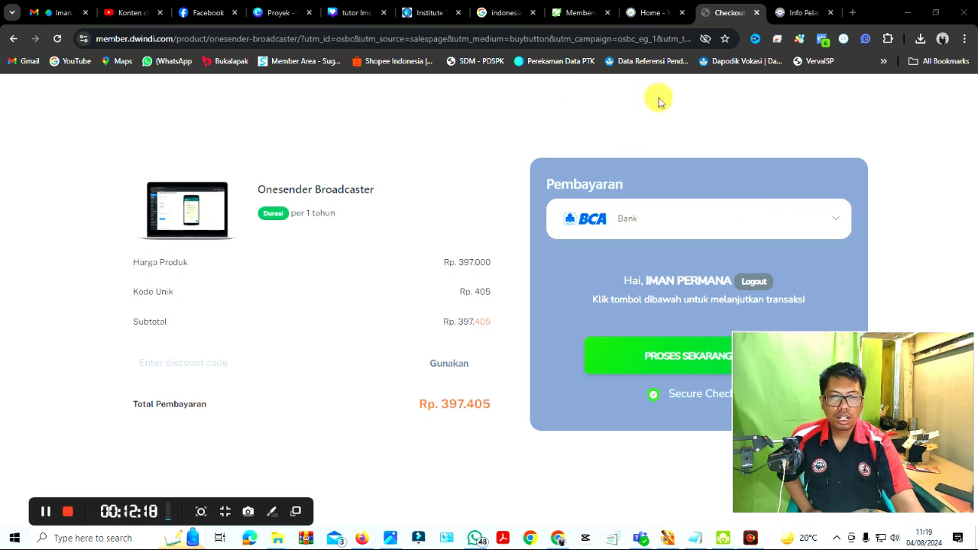
Switch to the Dwindi member area, look over its dashboard and open the Aset page
{"action": "left_click", "coordinate": [637, 20]}
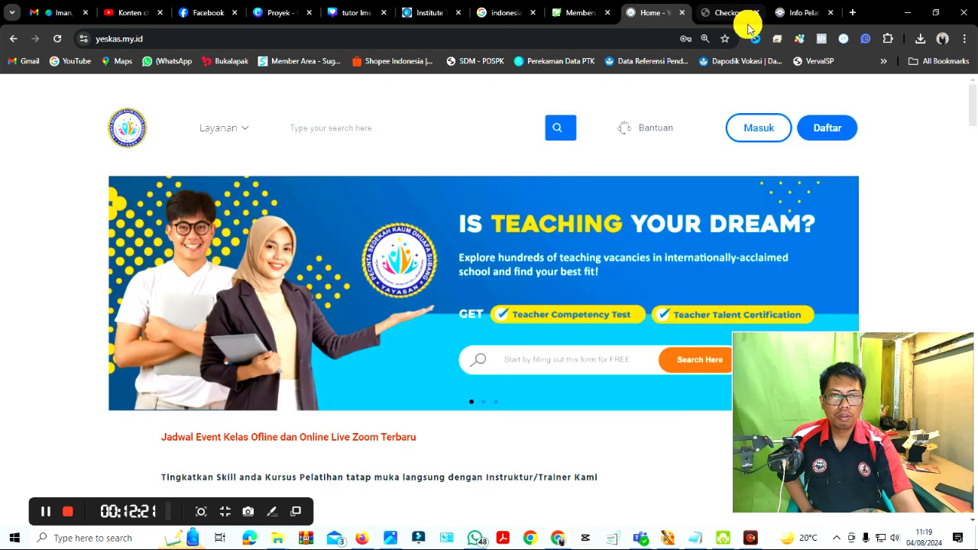
{"action": "left_click", "coordinate": [577, 15]}
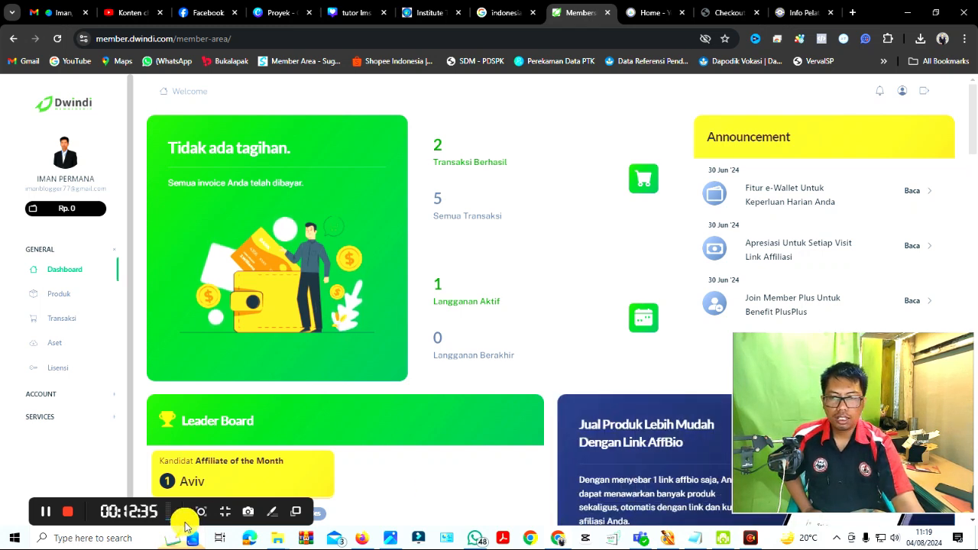
{"action": "left_click_drag", "start_coordinate": [168, 511], "coordinate": [455, 511]}
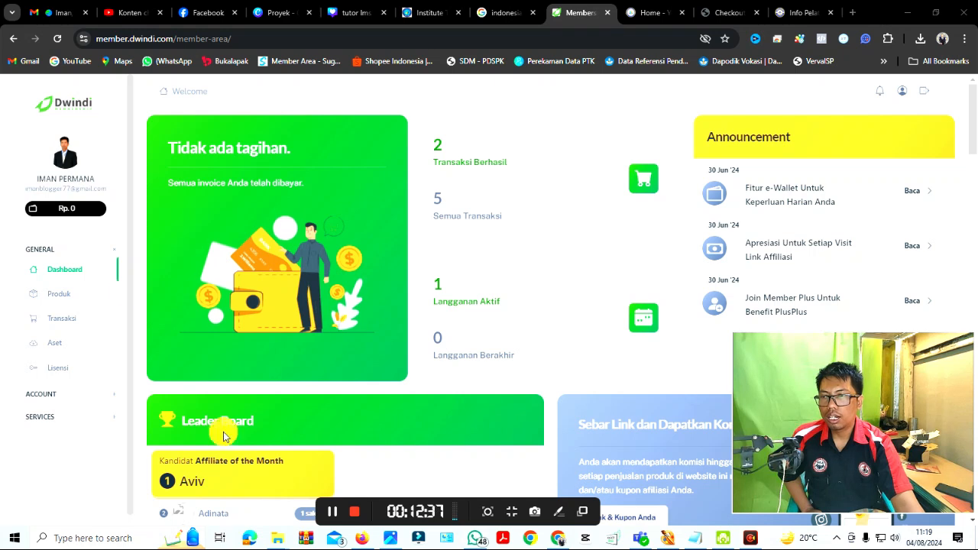
{"action": "scroll", "coordinate": [92, 439], "scroll_direction": "down", "scroll_amount": 1}
{"action": "scroll", "coordinate": [92, 441], "scroll_direction": "down", "scroll_amount": 1}
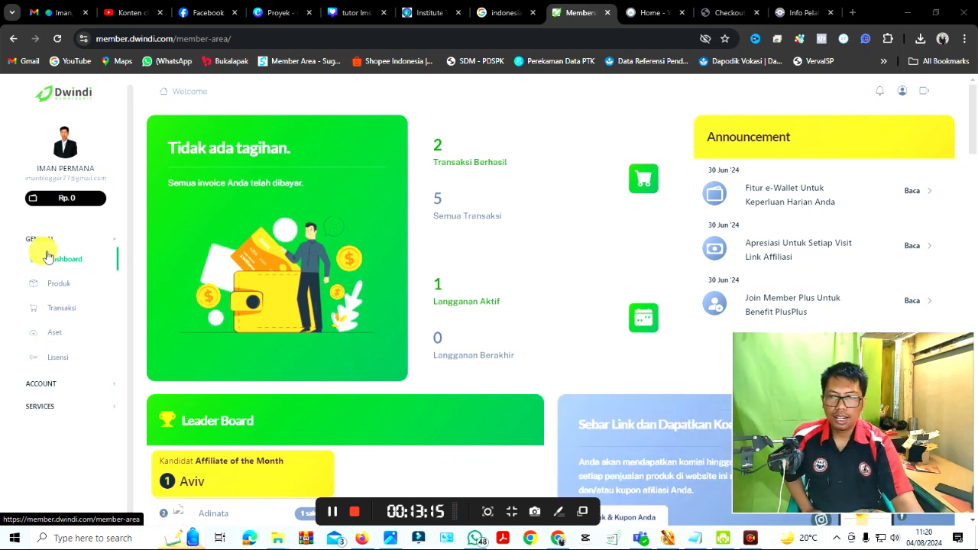
{"action": "left_click", "coordinate": [59, 339]}
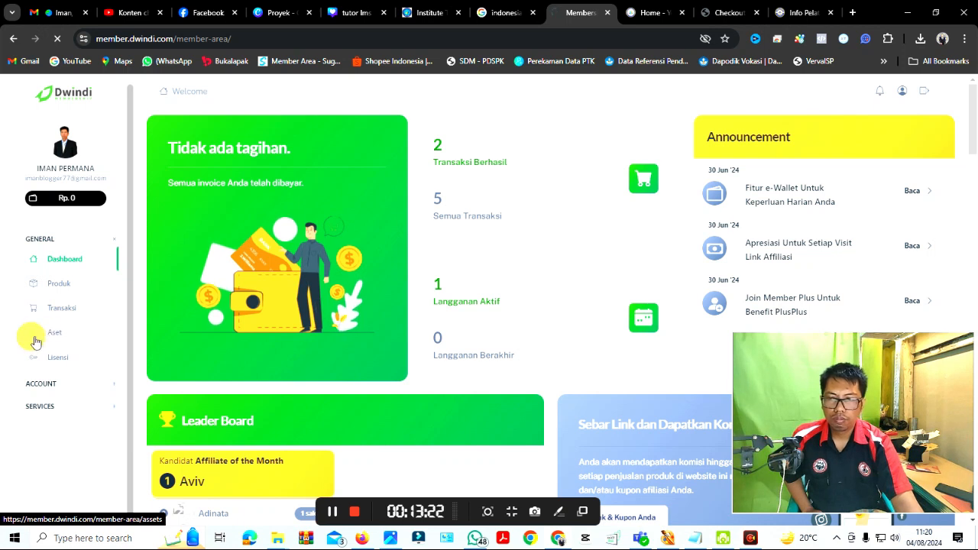
{"action": "left_click", "coordinate": [39, 340]}
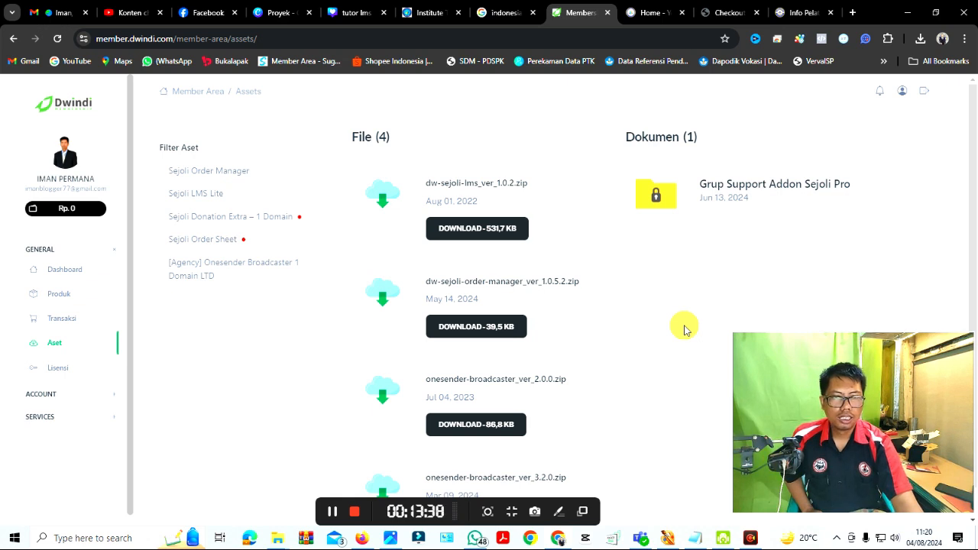
Examine the downloadable files in the asset list, including the onesender-broadcaster 2.0.0 and 3.2.0 zip packages
{"action": "scroll", "coordinate": [684, 329], "scroll_direction": "down", "scroll_amount": 1}
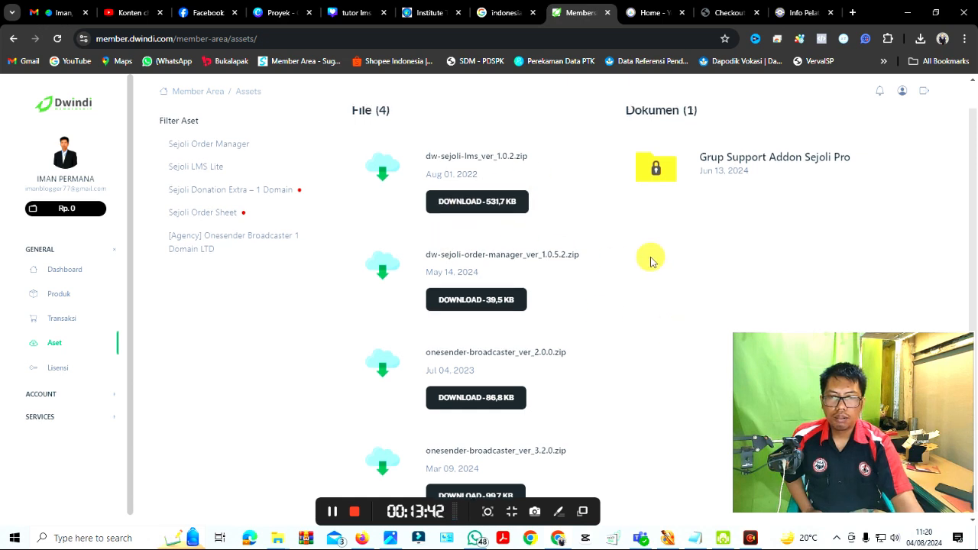
{"action": "scroll", "coordinate": [565, 252], "scroll_direction": "up", "scroll_amount": 1}
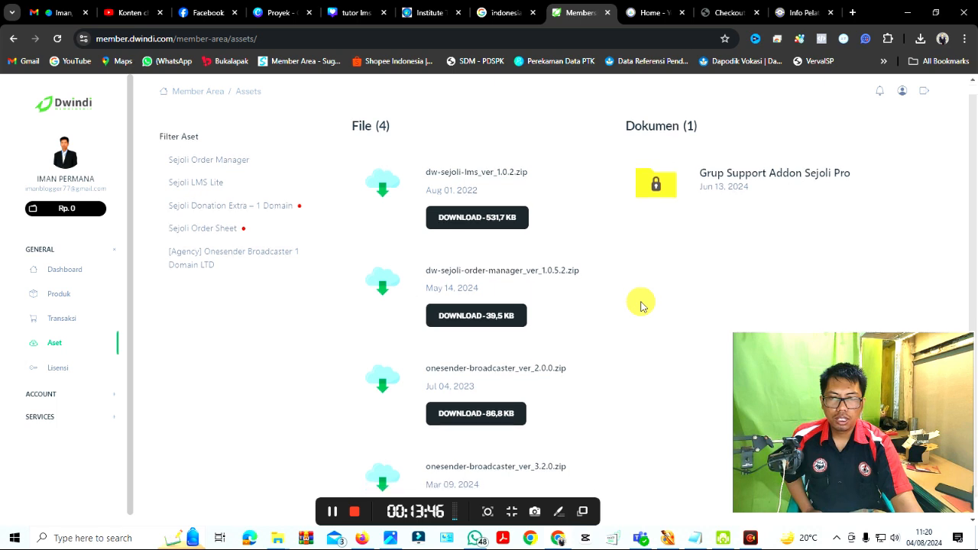
{"action": "scroll", "coordinate": [640, 304], "scroll_direction": "down", "scroll_amount": 1}
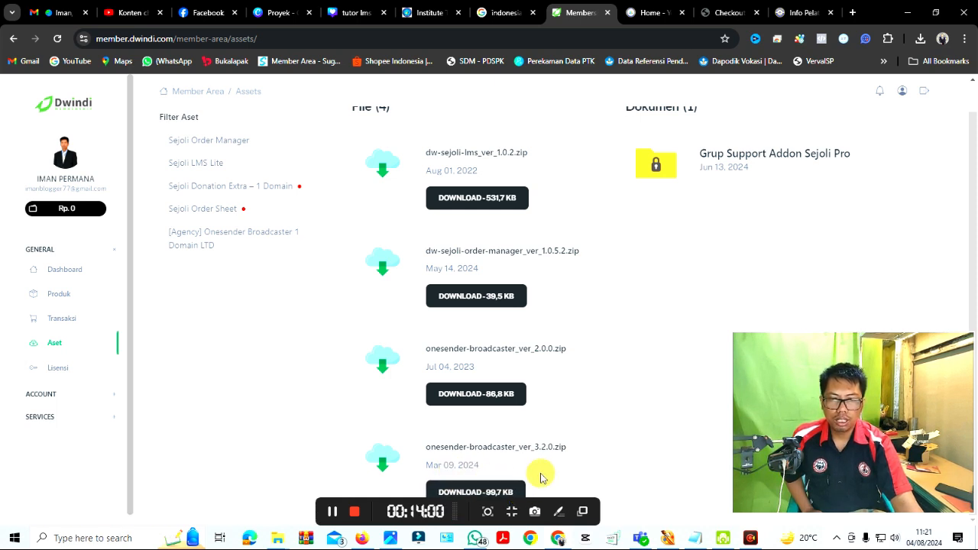
{"action": "scroll", "coordinate": [683, 375], "scroll_direction": "up", "scroll_amount": 1}
{"action": "scroll", "coordinate": [683, 375], "scroll_direction": "down", "scroll_amount": 1}
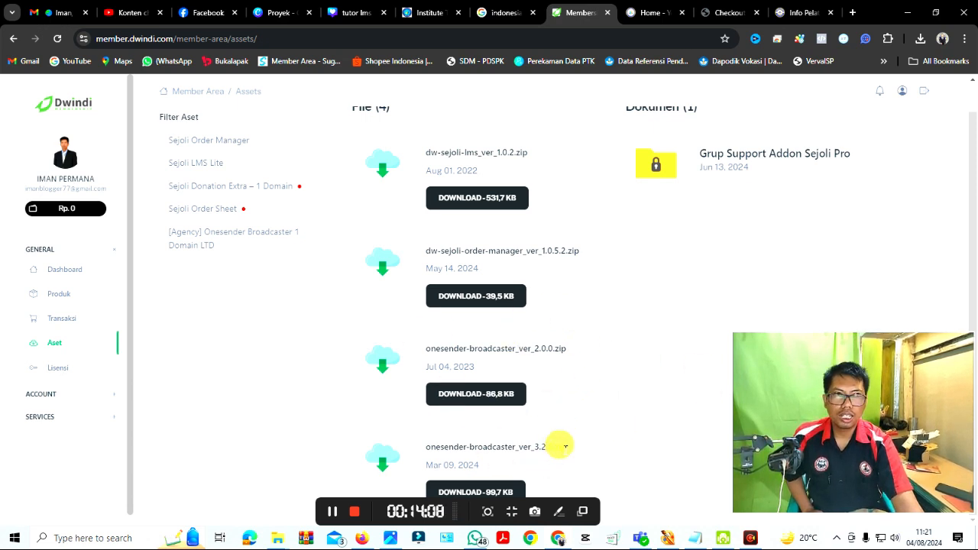
{"action": "scroll", "coordinate": [565, 446], "scroll_direction": "up", "scroll_amount": 1}
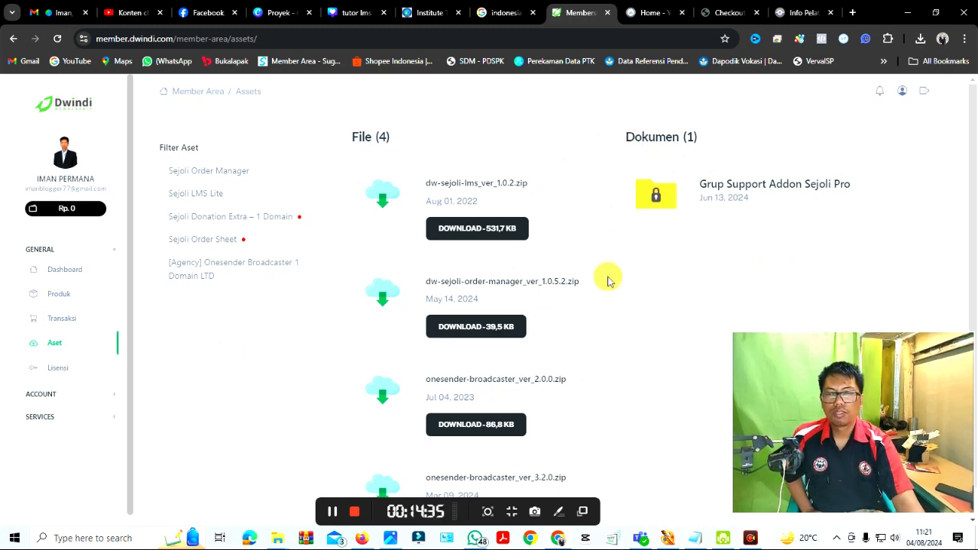
Switch to the infopelatihan.my.id site, dismiss the promo popup and open its WordPress dashboard
{"action": "left_click", "coordinate": [793, 16]}
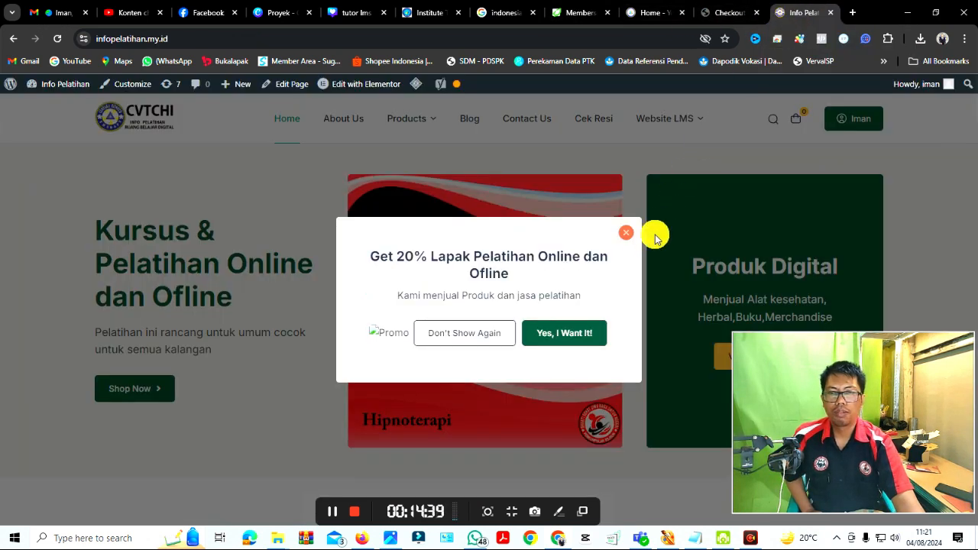
{"action": "left_click", "coordinate": [626, 233]}
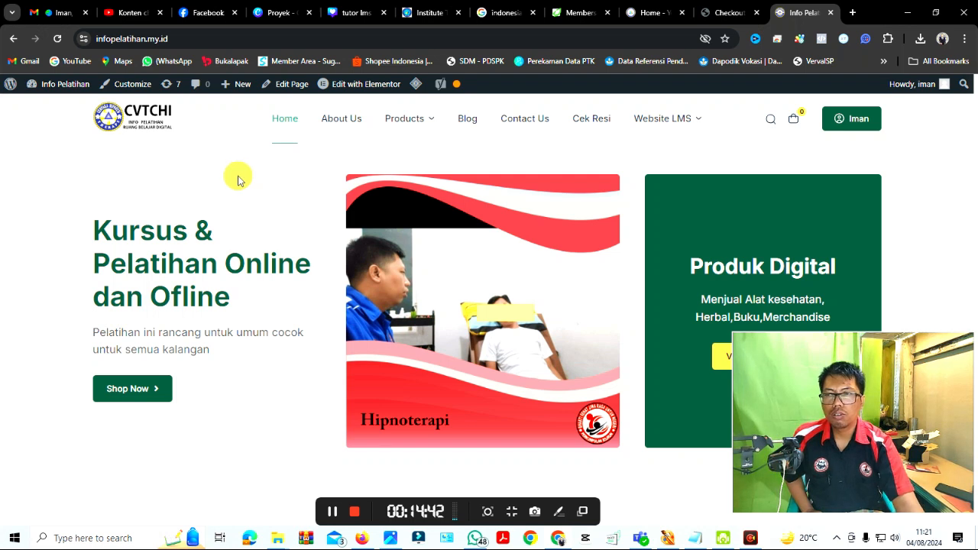
{"action": "mouse_move", "coordinate": [48, 89]}
{"action": "left_click", "coordinate": [46, 107]}
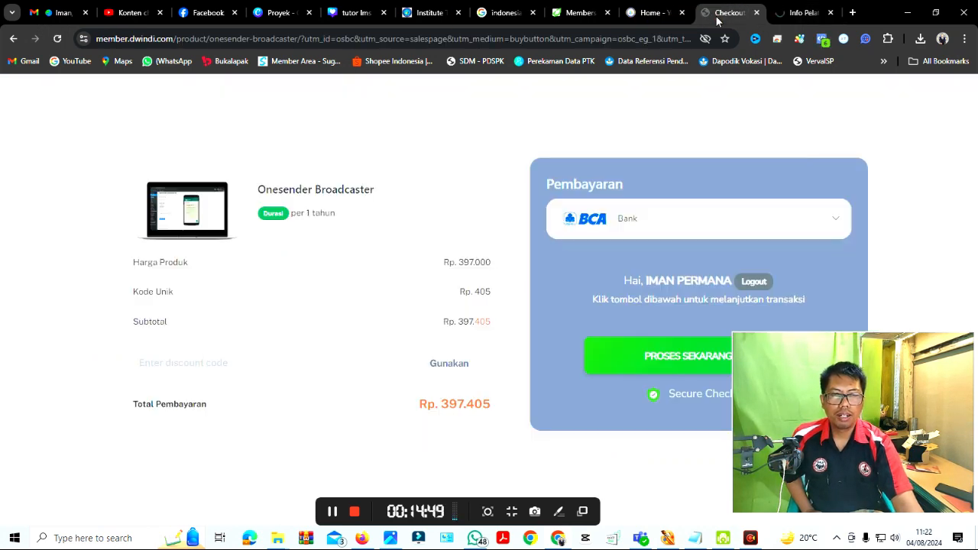
Return to the Dwindi member area, download the onesender-broadcaster 3.2.0 zip and check it in the recent download history
{"action": "left_click", "coordinate": [722, 13]}
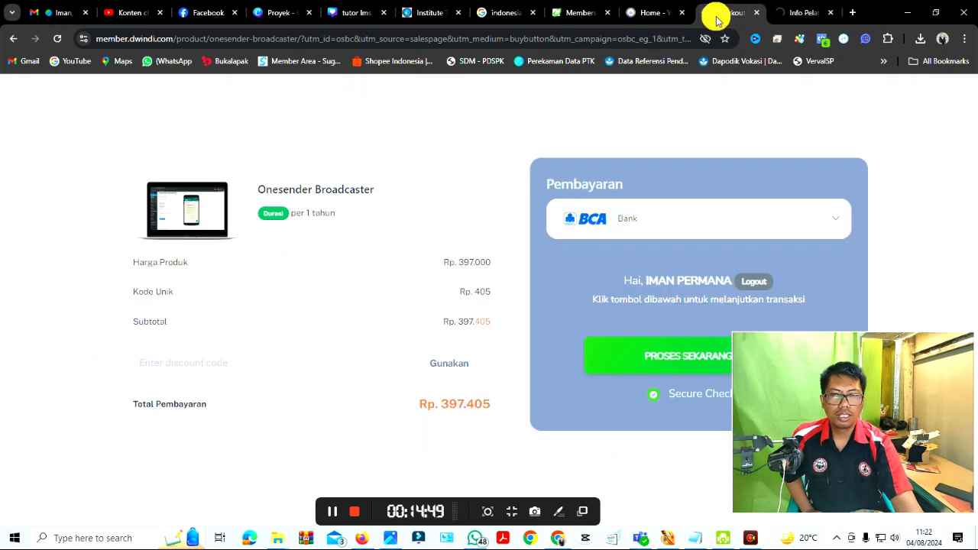
{"action": "left_click", "coordinate": [648, 14]}
{"action": "left_click", "coordinate": [600, 16]}
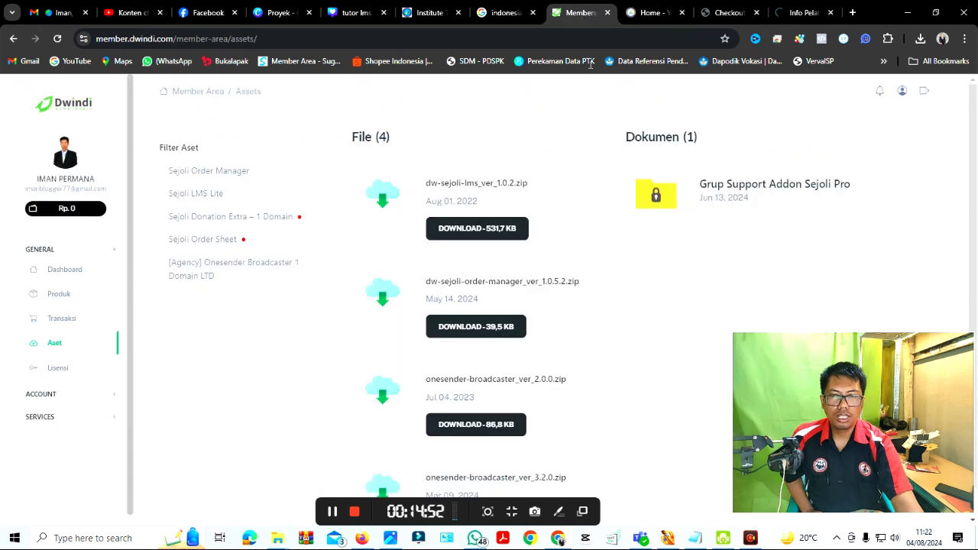
{"action": "scroll", "coordinate": [611, 367], "scroll_direction": "down", "scroll_amount": 1}
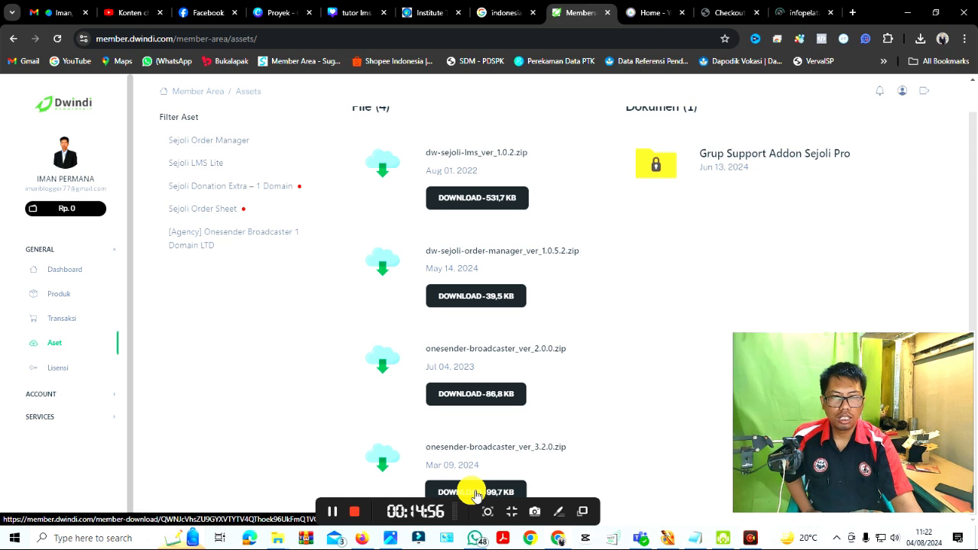
{"action": "left_click", "coordinate": [475, 493]}
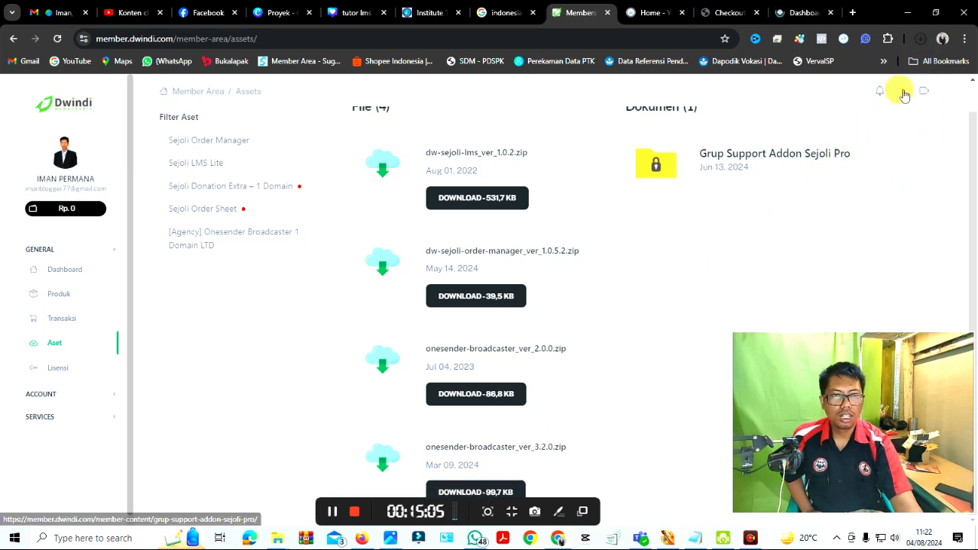
{"action": "left_click", "coordinate": [919, 40]}
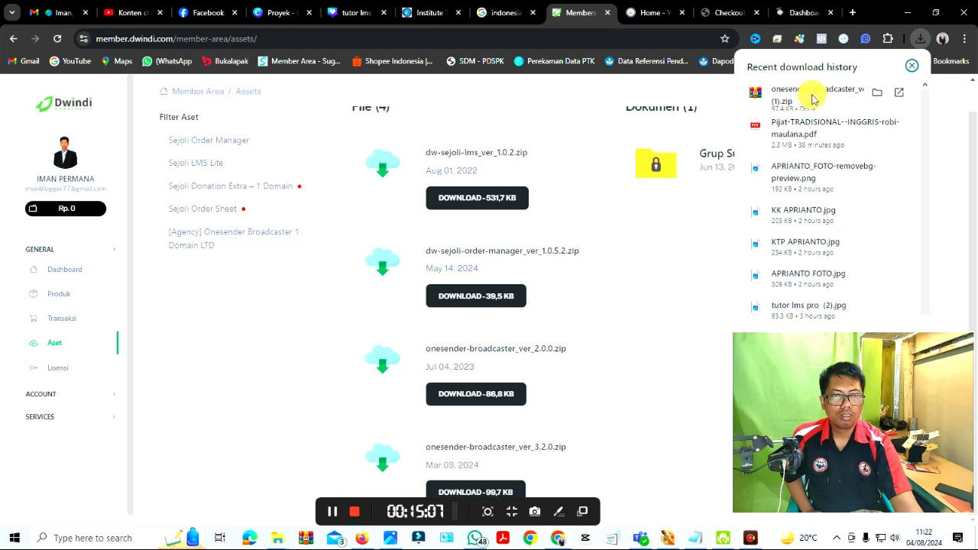
{"action": "left_click", "coordinate": [670, 268]}
Switch to the infopelatihan.my.id WordPress dashboard, duplicate its browser tab and return to the original one
{"action": "left_click", "coordinate": [802, 12]}
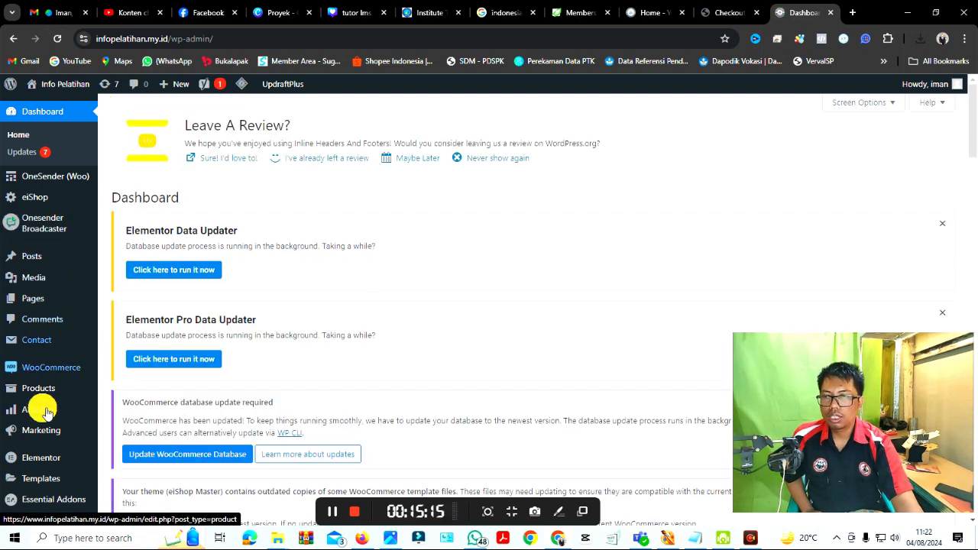
{"action": "mouse_move", "coordinate": [61, 398]}
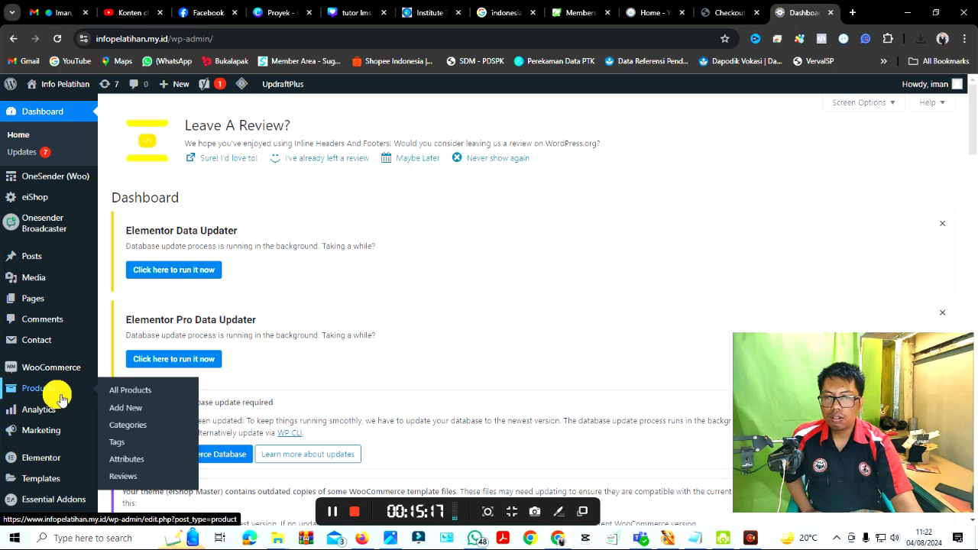
{"action": "scroll", "coordinate": [54, 447], "scroll_direction": "down", "scroll_amount": 2}
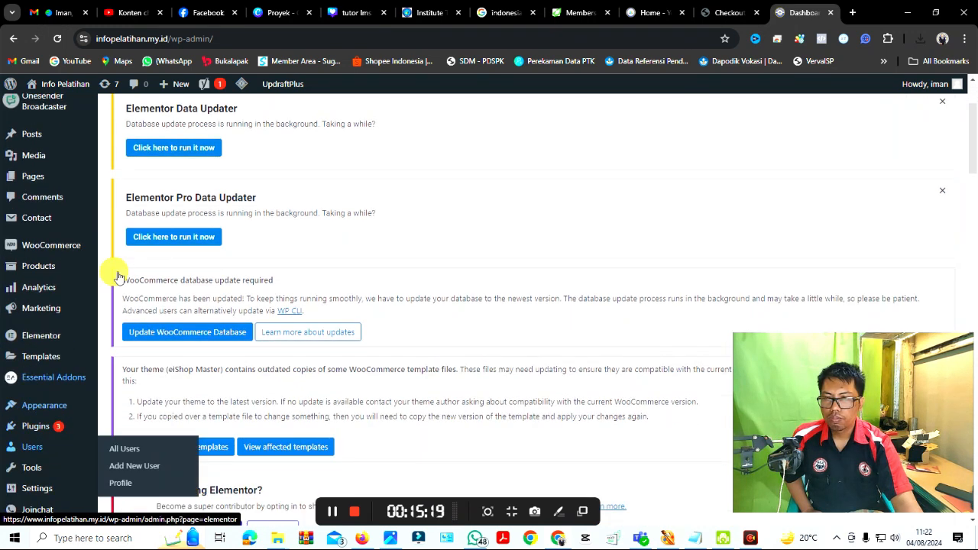
{"action": "right_click", "coordinate": [802, 12]}
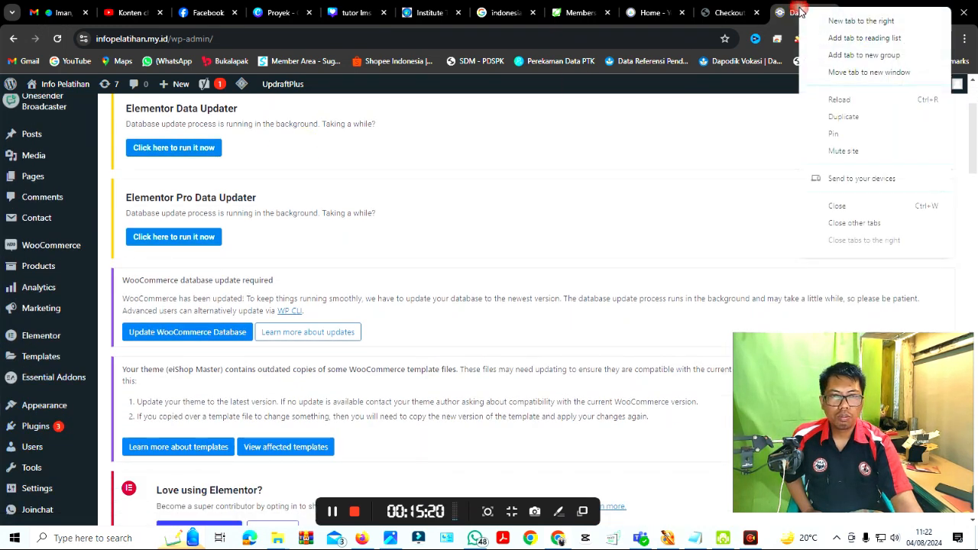
{"action": "left_click", "coordinate": [851, 118]}
{"action": "left_click", "coordinate": [753, 16]}
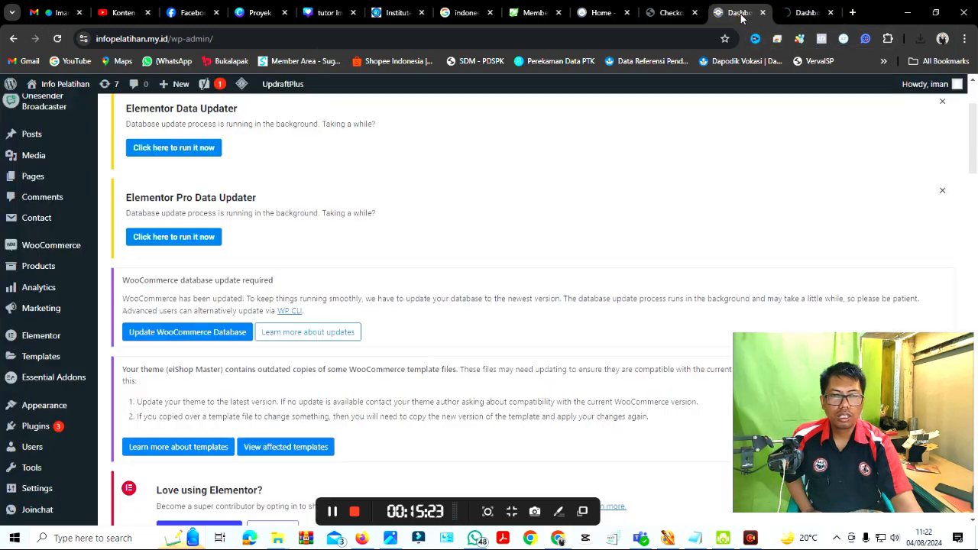
Open the list of installed plugins in the original WordPress dashboard tab
{"action": "scroll", "coordinate": [48, 408], "scroll_direction": "down", "scroll_amount": 2}
{"action": "mouse_move", "coordinate": [39, 340]}
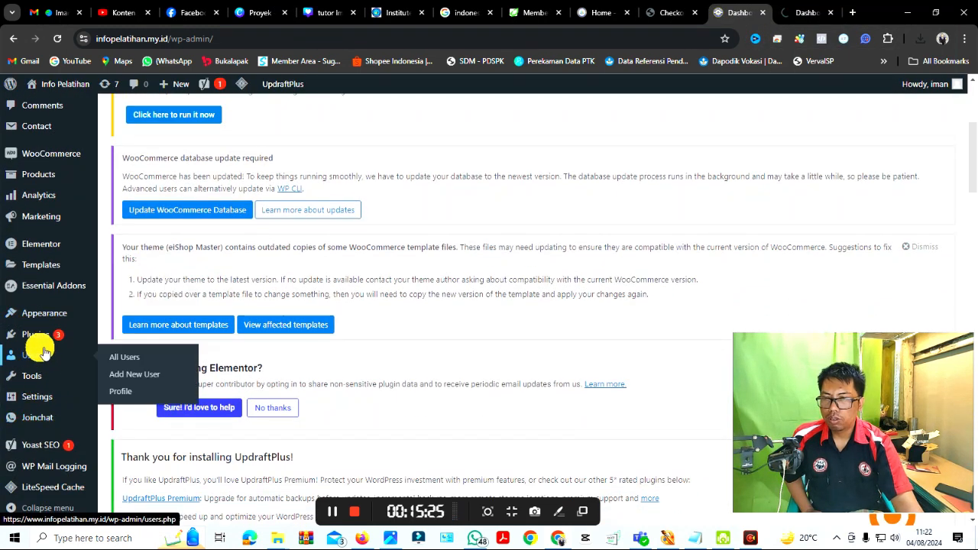
{"action": "left_click", "coordinate": [139, 339]}
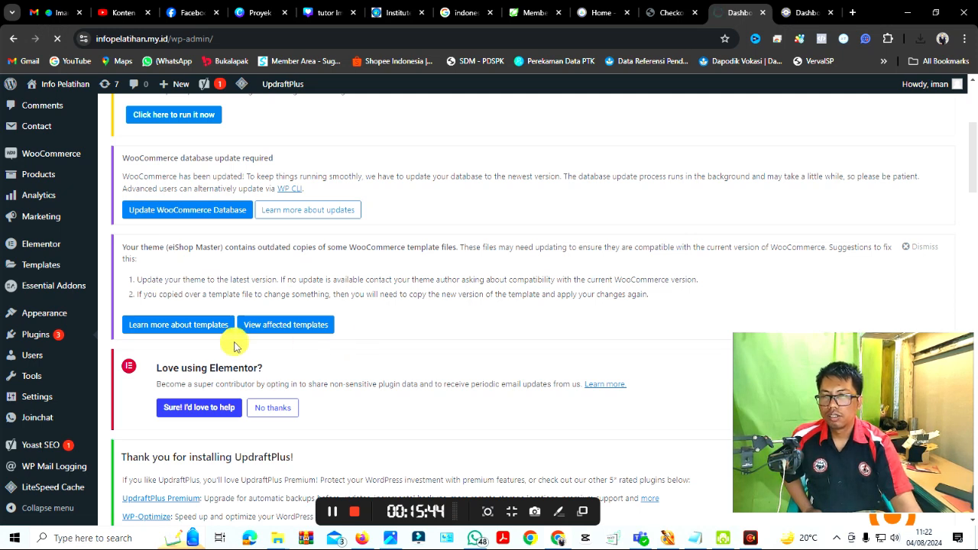
{"action": "scroll", "coordinate": [59, 306], "scroll_direction": "up", "scroll_amount": 2}
{"action": "scroll", "coordinate": [59, 310], "scroll_direction": "down", "scroll_amount": 3}
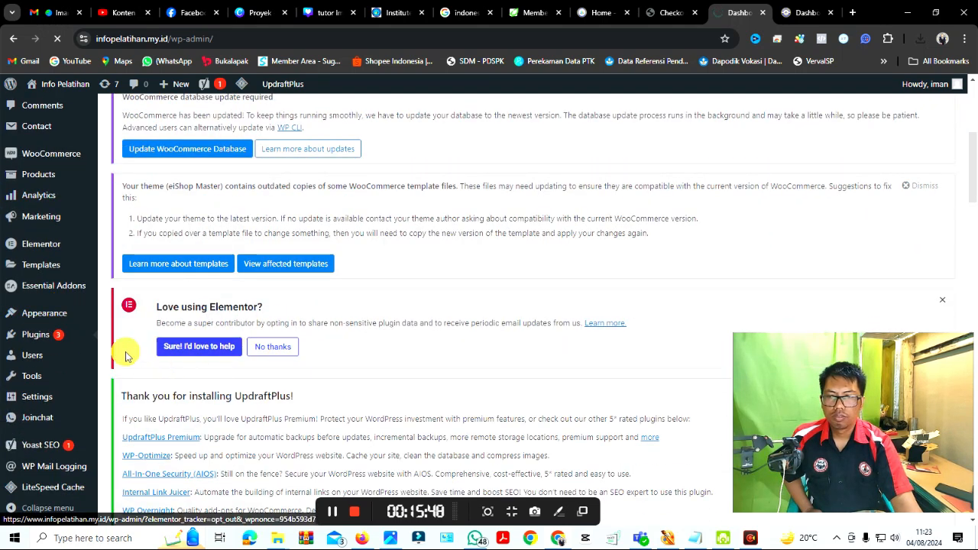
{"action": "mouse_move", "coordinate": [47, 351]}
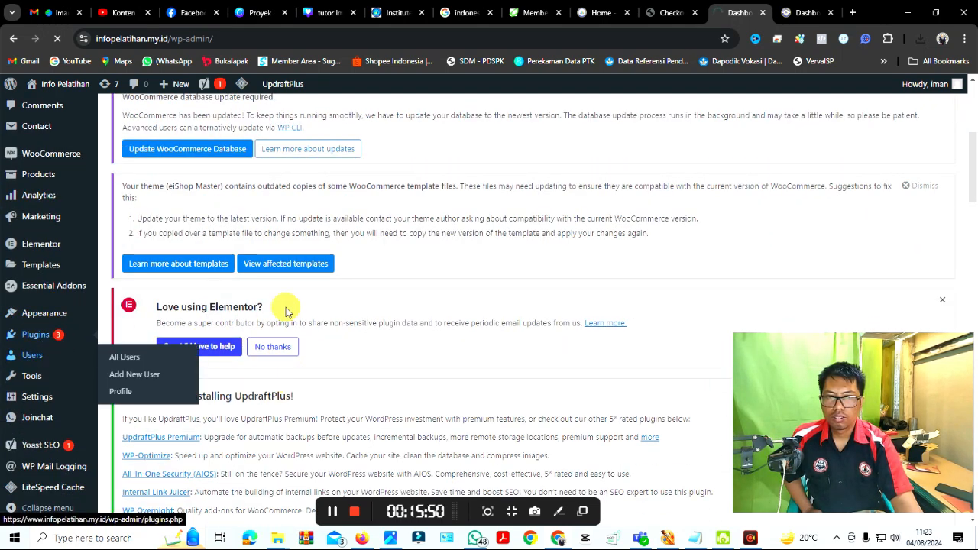
{"action": "left_click", "coordinate": [799, 13]}
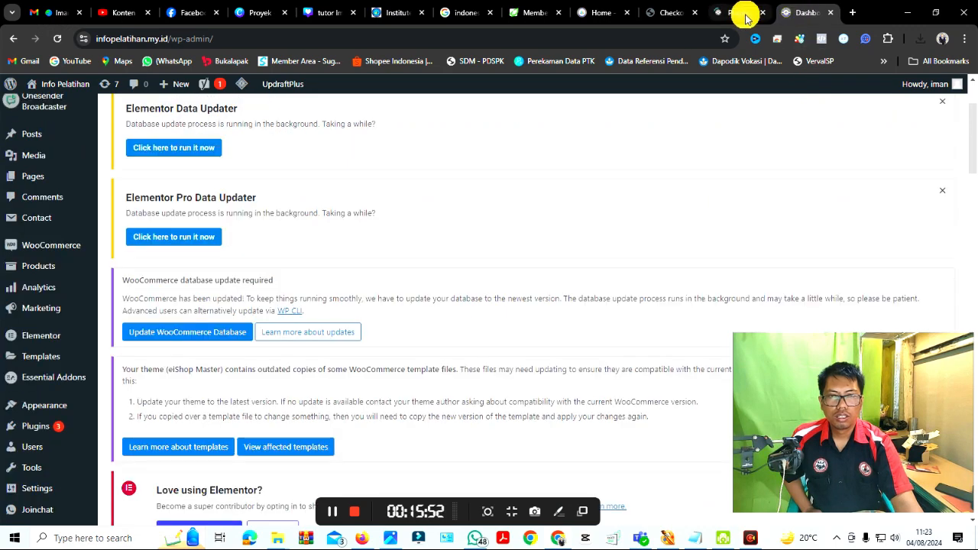
{"action": "left_click", "coordinate": [746, 13]}
Examine the installed plugins list for the Onesender Broadcaster entry and its version
{"action": "scroll", "coordinate": [522, 324], "scroll_direction": "down", "scroll_amount": 12}
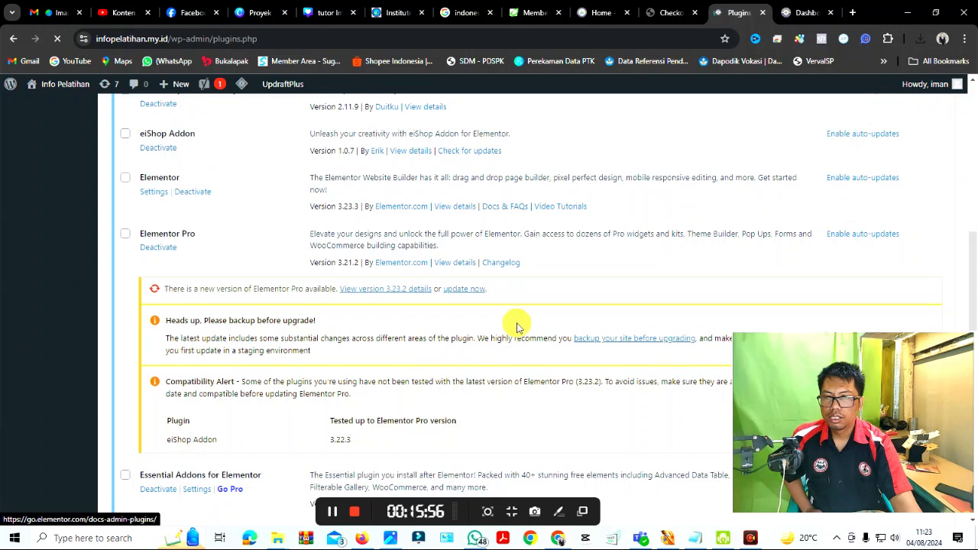
{"action": "scroll", "coordinate": [517, 327], "scroll_direction": "down", "scroll_amount": 5}
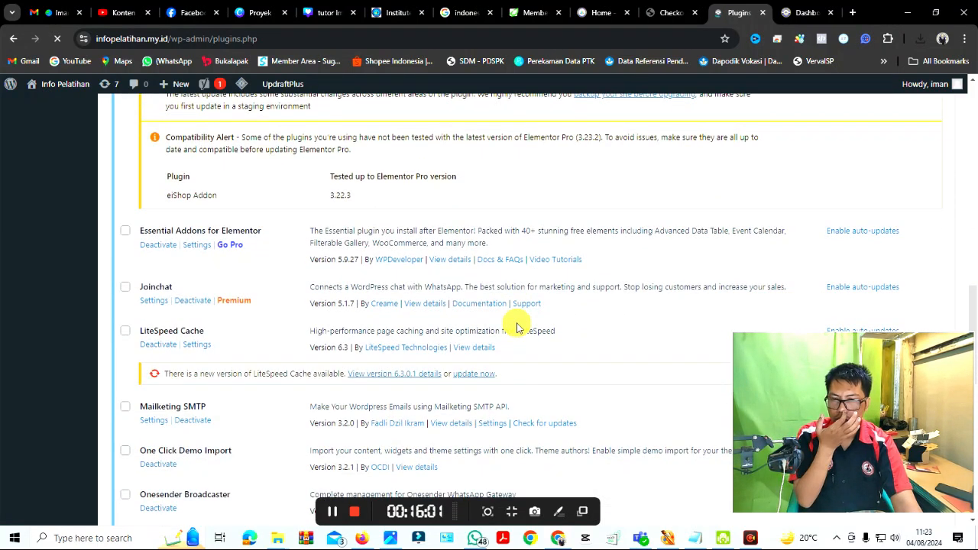
{"action": "scroll", "coordinate": [247, 356], "scroll_direction": "down", "scroll_amount": 4}
{"action": "scroll", "coordinate": [257, 343], "scroll_direction": "down", "scroll_amount": 5}
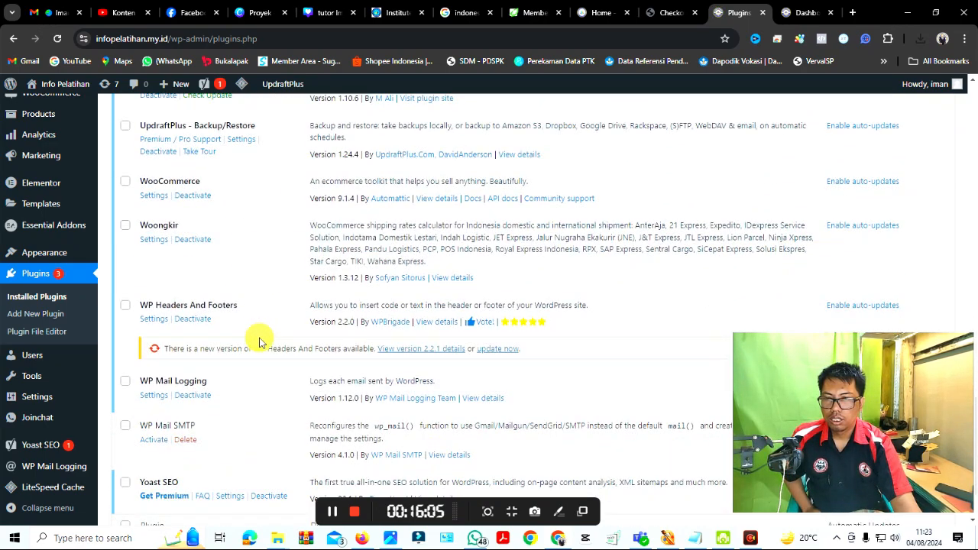
{"action": "scroll", "coordinate": [252, 358], "scroll_direction": "down", "scroll_amount": 2}
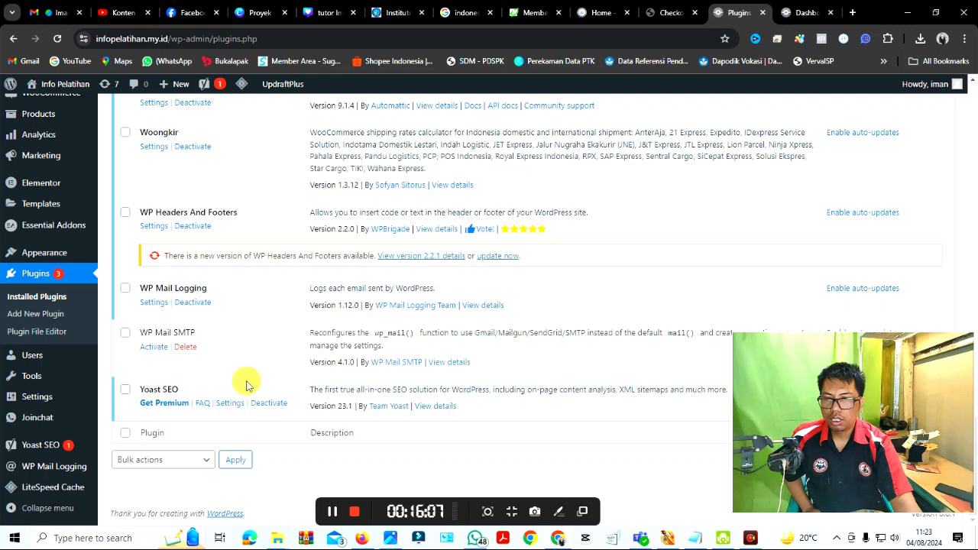
{"action": "scroll", "coordinate": [208, 333], "scroll_direction": "up", "scroll_amount": 4}
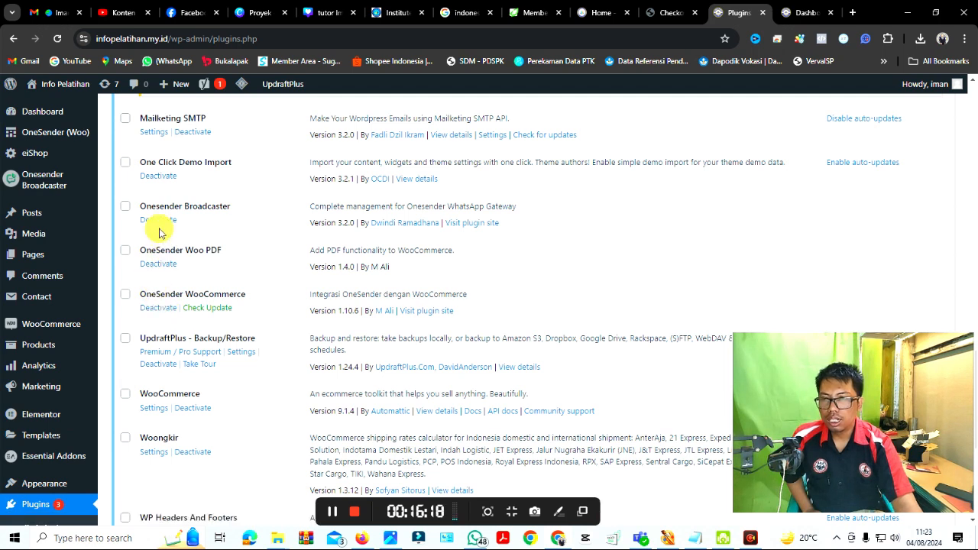
{"action": "scroll", "coordinate": [160, 233], "scroll_direction": "up", "scroll_amount": 1}
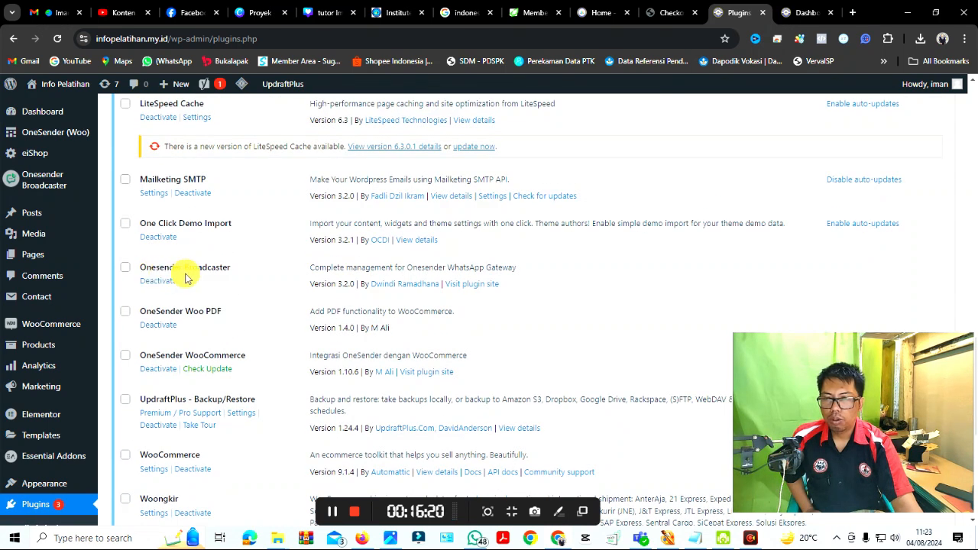
{"action": "scroll", "coordinate": [199, 273], "scroll_direction": "up", "scroll_amount": 1}
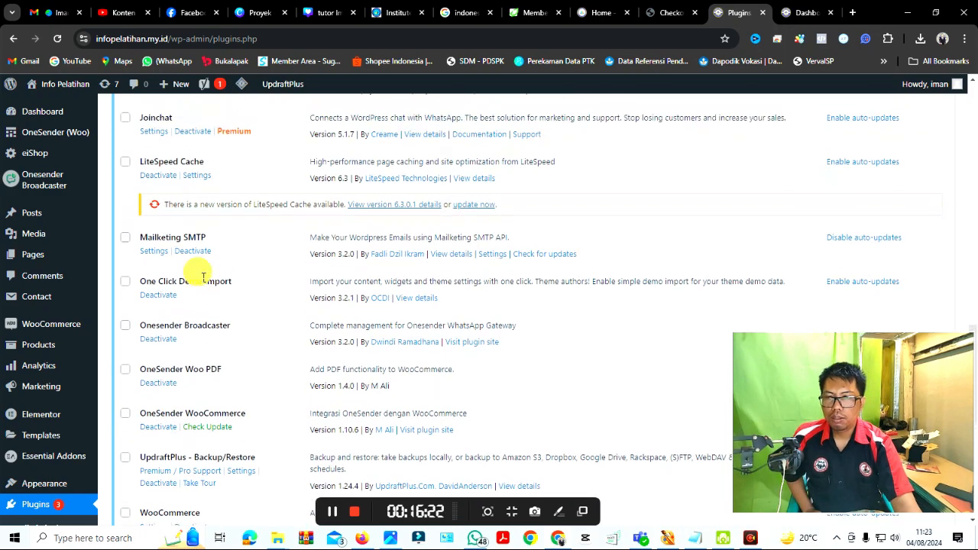
{"action": "scroll", "coordinate": [206, 327], "scroll_direction": "up", "scroll_amount": 12}
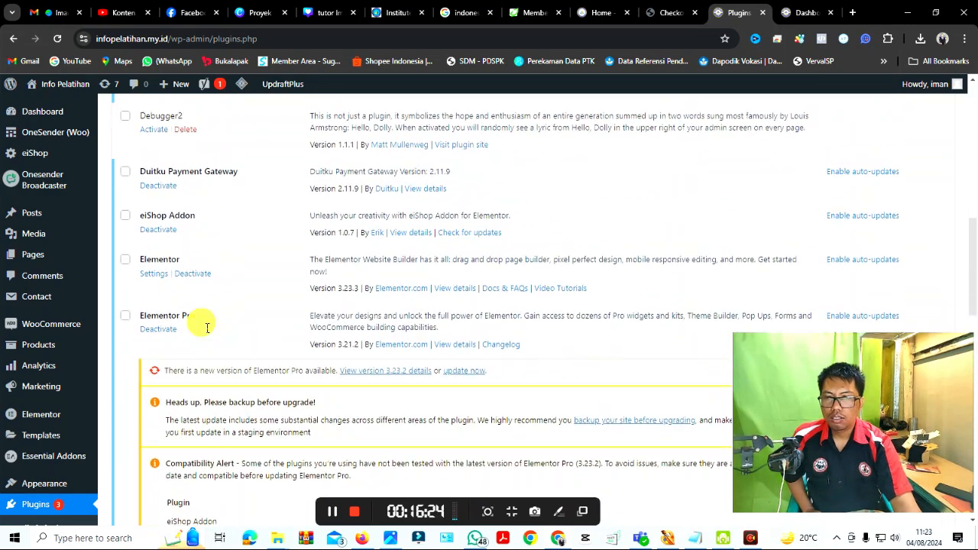
{"action": "scroll", "coordinate": [207, 327], "scroll_direction": "up", "scroll_amount": 1}
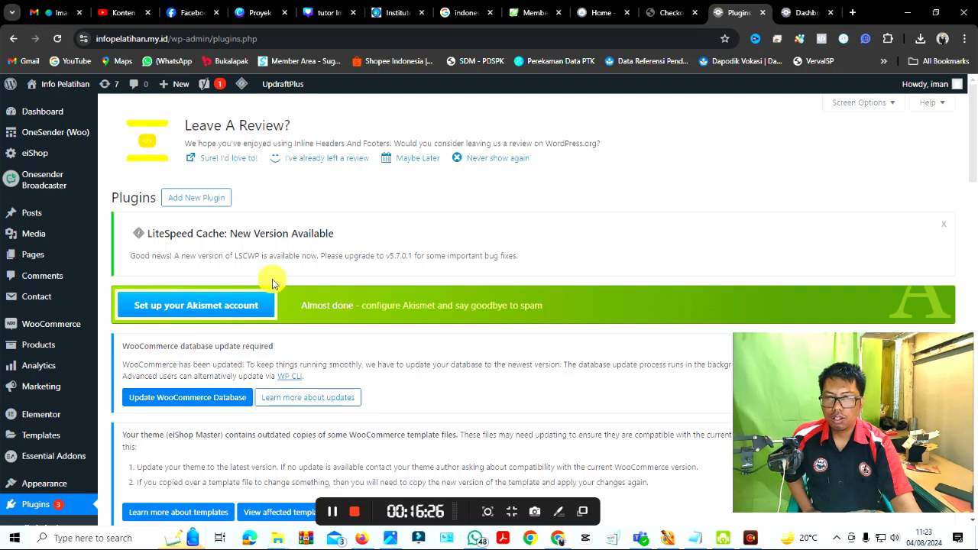
{"action": "scroll", "coordinate": [679, 303], "scroll_direction": "down", "scroll_amount": 2}
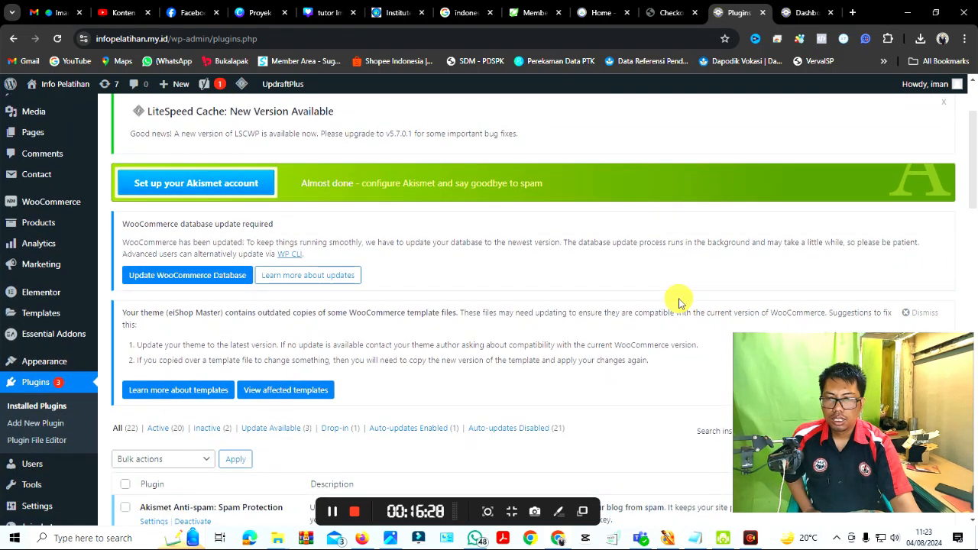
{"action": "scroll", "coordinate": [679, 304], "scroll_direction": "up", "scroll_amount": 2}
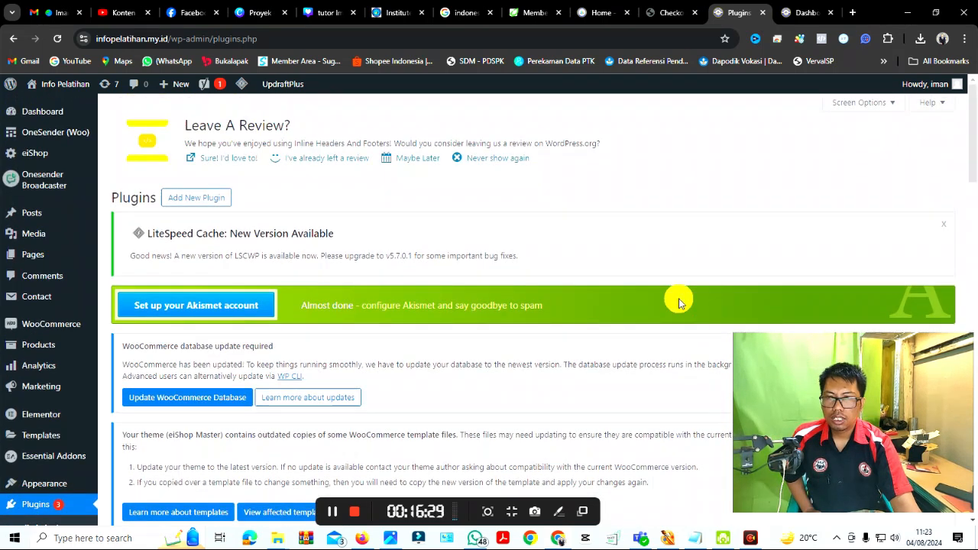
Open the form for uploading a new plugin, view the downloaded zip in the file chooser and dismiss it without selecting a file
{"action": "left_click", "coordinate": [218, 201]}
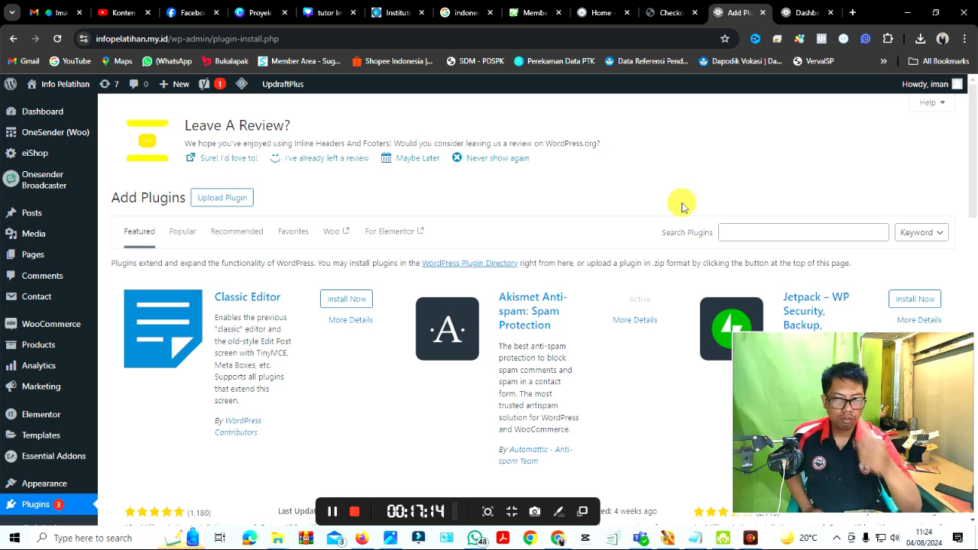
{"action": "left_click", "coordinate": [227, 200]}
{"action": "left_click", "coordinate": [461, 308]}
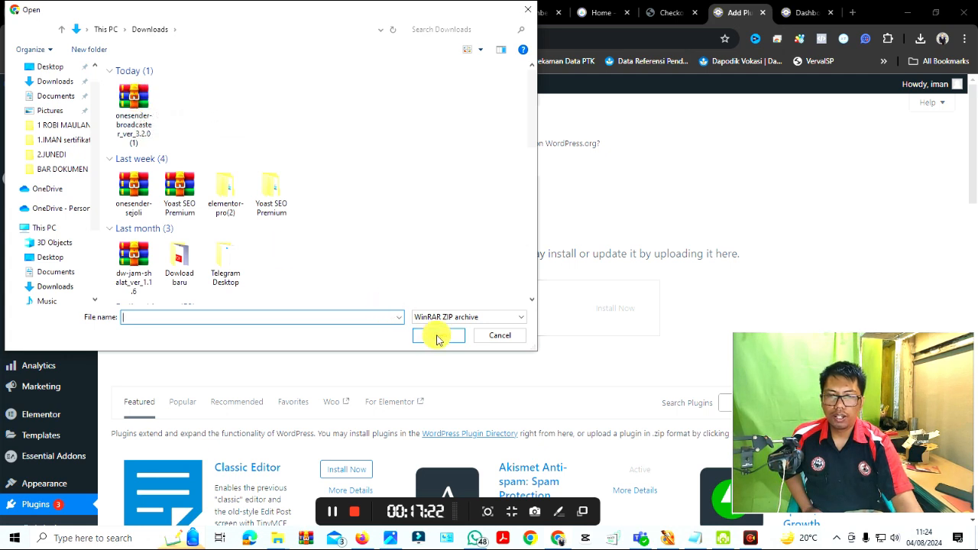
{"action": "left_click", "coordinate": [527, 9]}
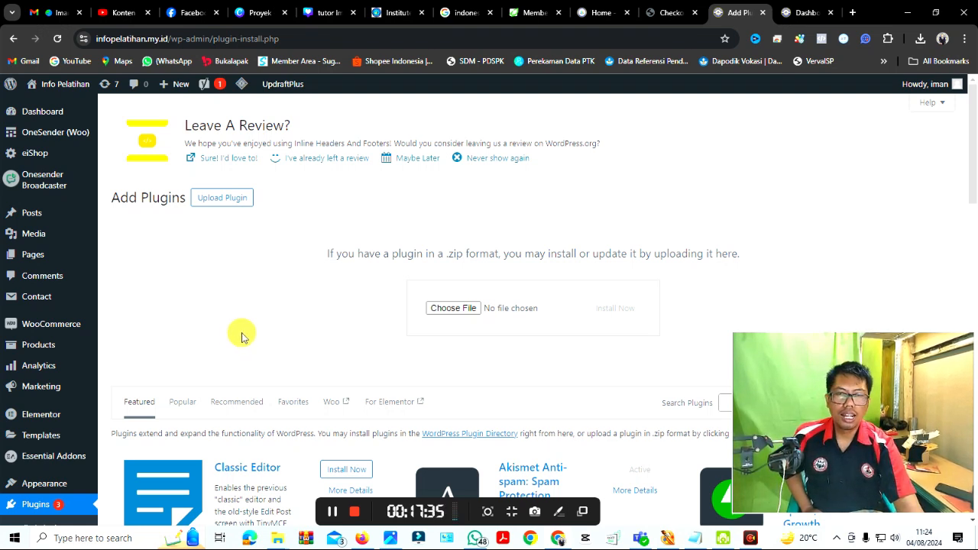
Open the Onesender Broadcaster settings in the duplicated dashboard tab and review the General fields for country code, OpenAI key and admin details
{"action": "left_click", "coordinate": [797, 13]}
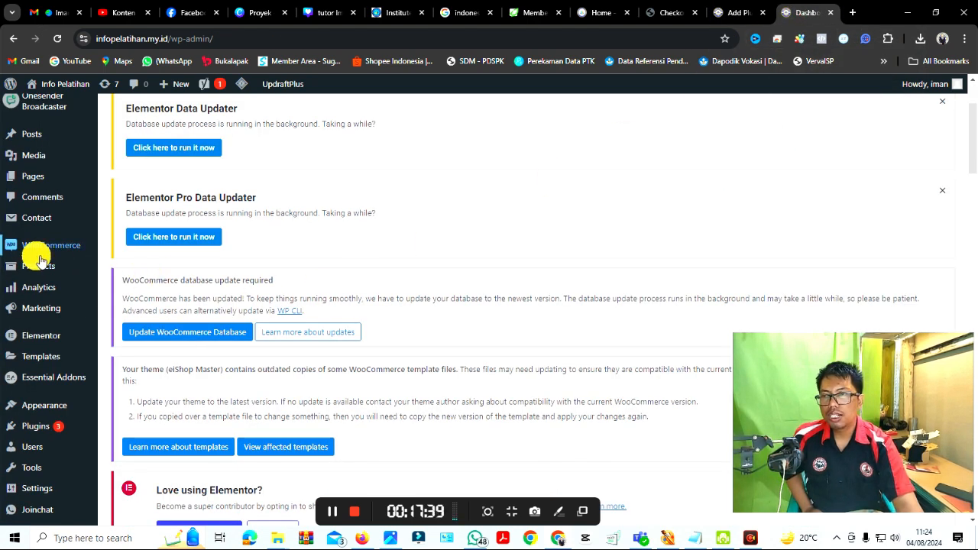
{"action": "scroll", "coordinate": [35, 253], "scroll_direction": "up", "scroll_amount": 1}
{"action": "mouse_move", "coordinate": [47, 179]}
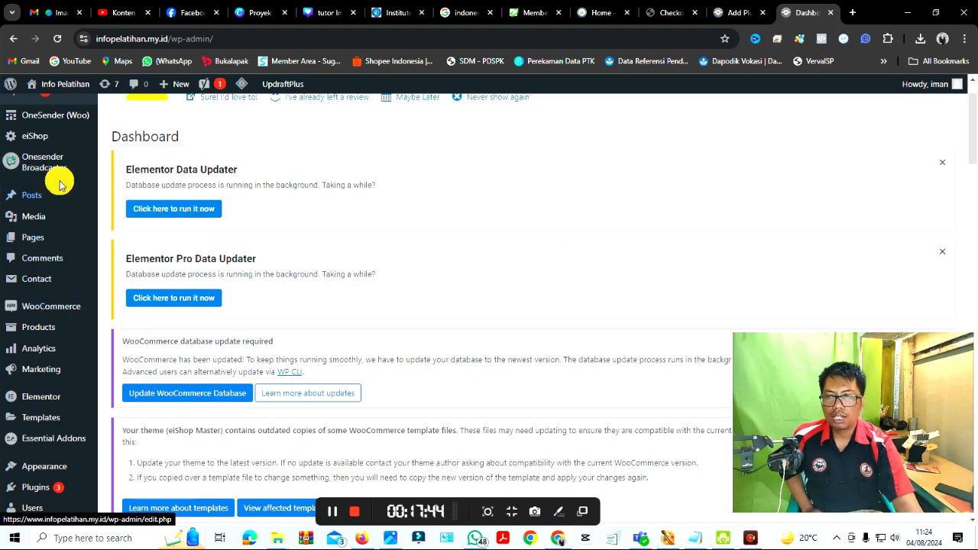
{"action": "left_click", "coordinate": [135, 262]}
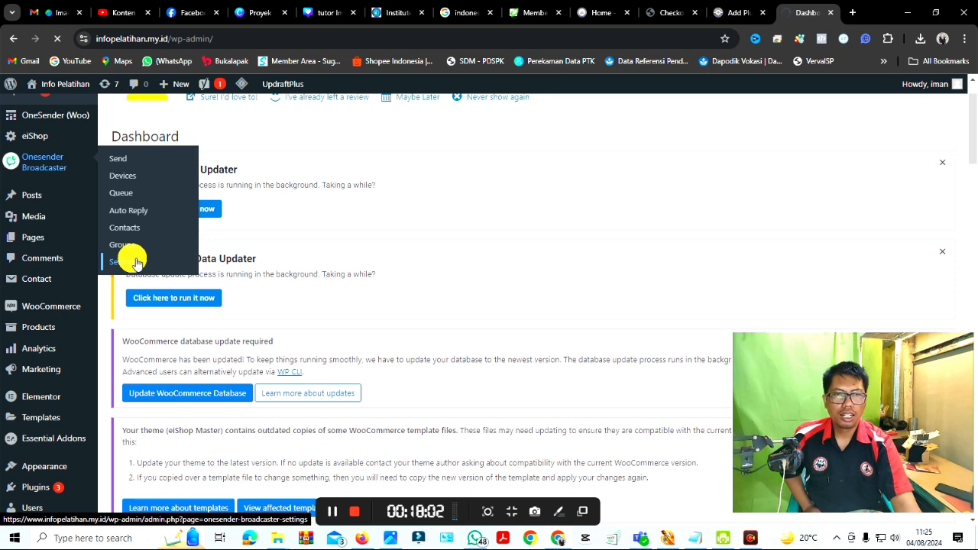
{"action": "scroll", "coordinate": [553, 255], "scroll_direction": "down", "scroll_amount": 2}
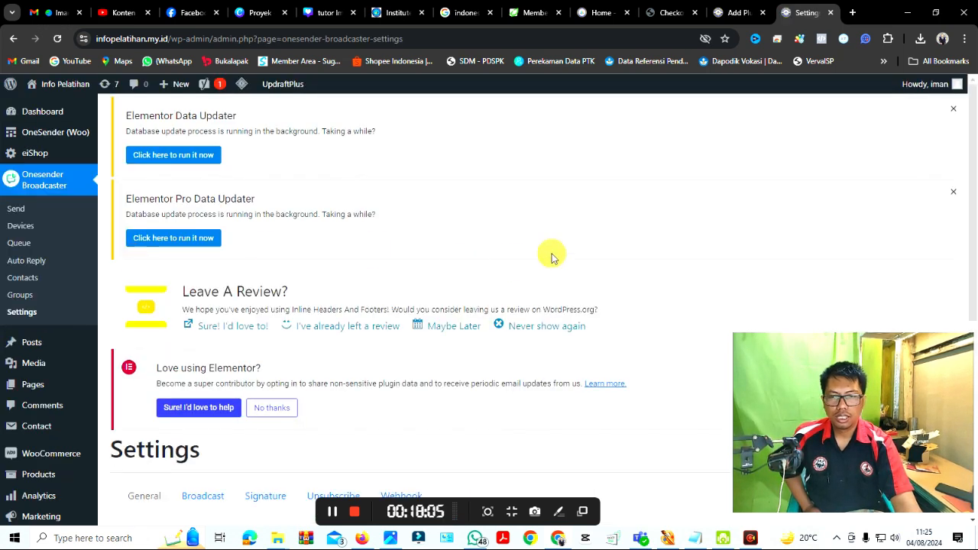
{"action": "scroll", "coordinate": [552, 255], "scroll_direction": "down", "scroll_amount": 3}
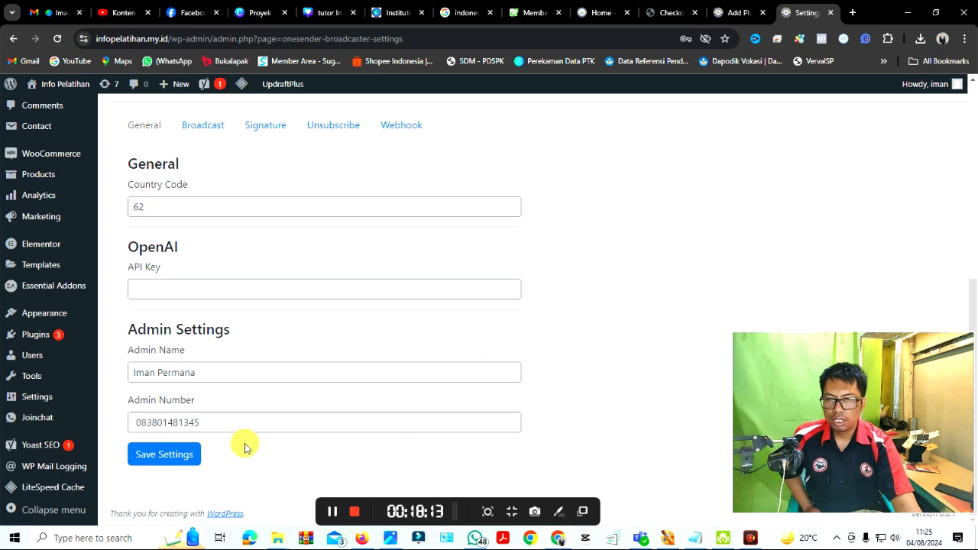
{"action": "scroll", "coordinate": [206, 382], "scroll_direction": "up", "scroll_amount": 1}
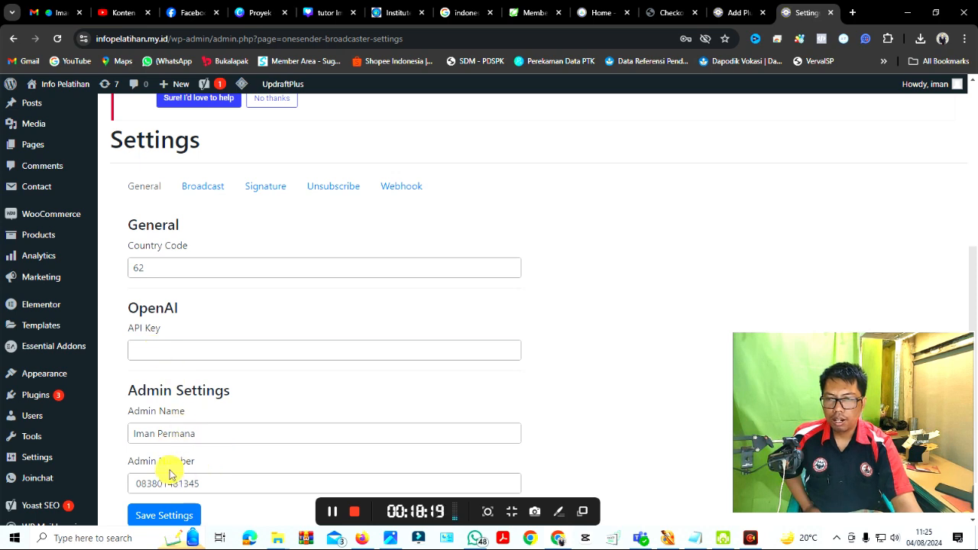
Review the Broadcaster's Broadcast queue, Signature message and Unsubscribe keyword and response settings
{"action": "left_click", "coordinate": [208, 188]}
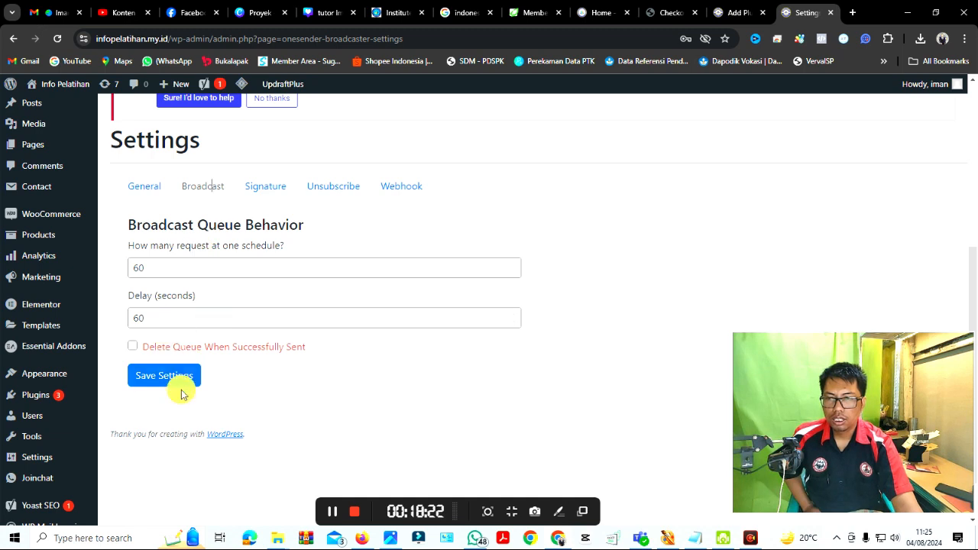
{"action": "left_click", "coordinate": [274, 191]}
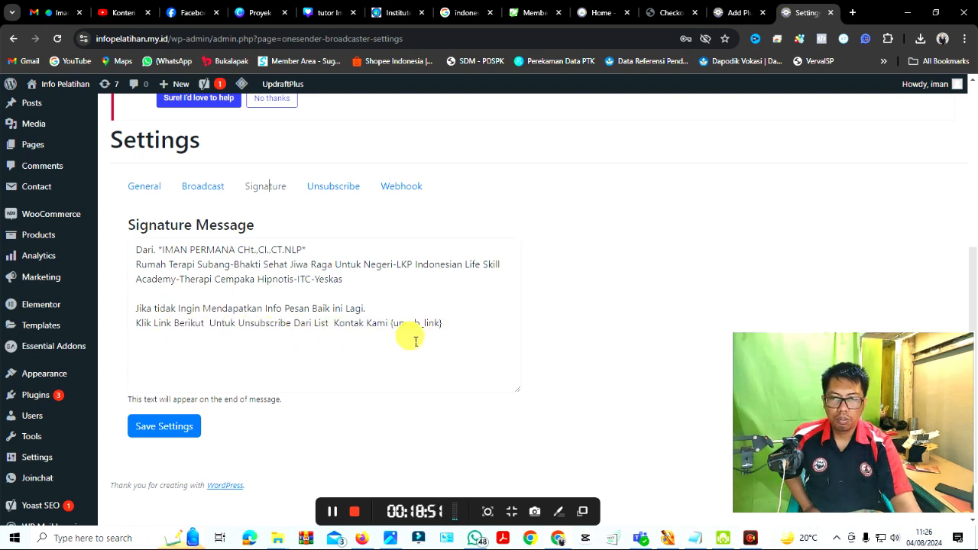
{"action": "left_click", "coordinate": [330, 187]}
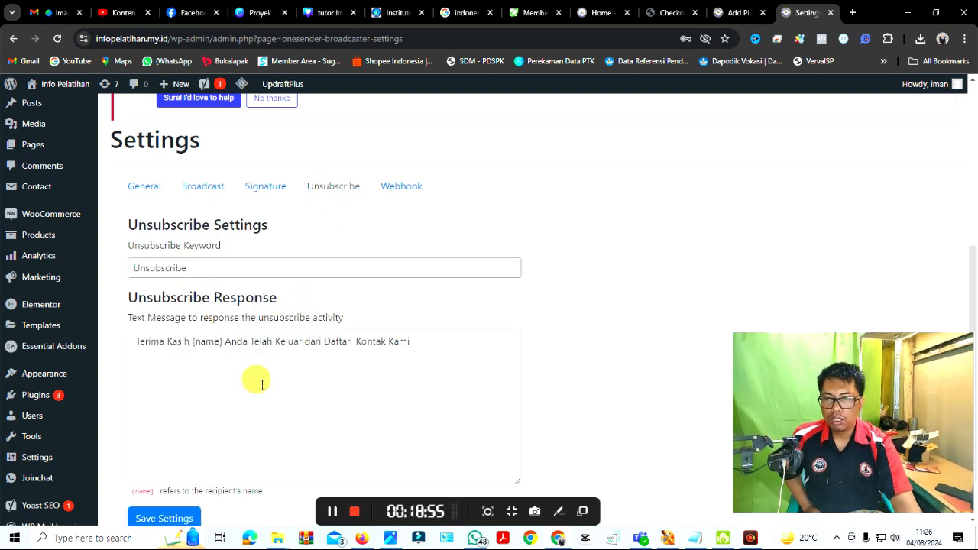
{"action": "scroll", "coordinate": [253, 375], "scroll_direction": "down", "scroll_amount": 1}
{"action": "scroll", "coordinate": [252, 359], "scroll_direction": "up", "scroll_amount": 2}
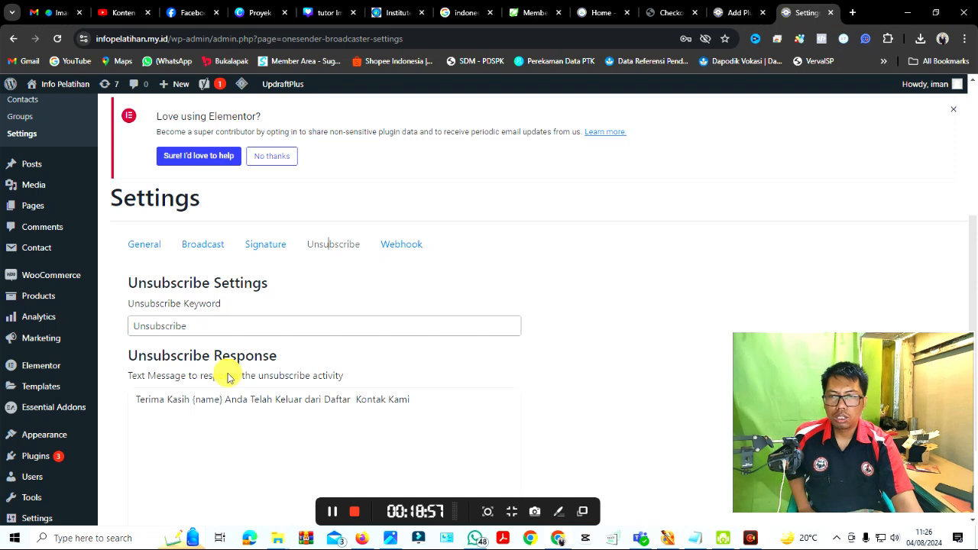
Review the Webhook settings, including the header key, header value and Add Contact URL
{"action": "left_click", "coordinate": [401, 245]}
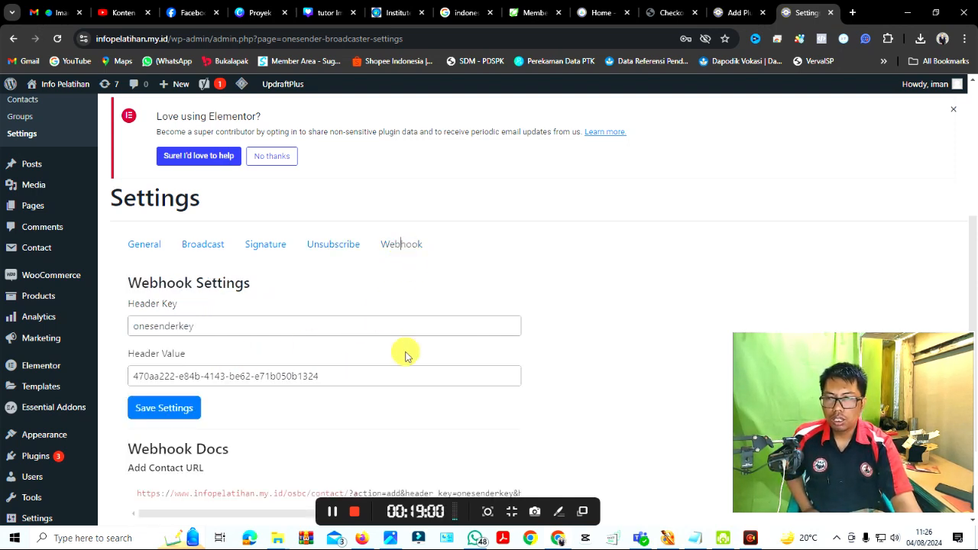
{"action": "scroll", "coordinate": [404, 355], "scroll_direction": "down", "scroll_amount": 2}
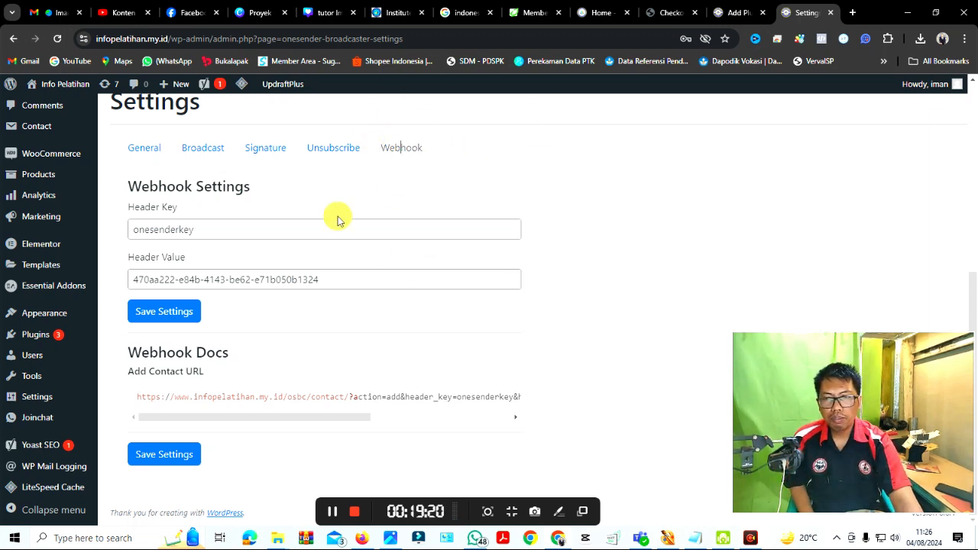
{"action": "left_click", "coordinate": [203, 233]}
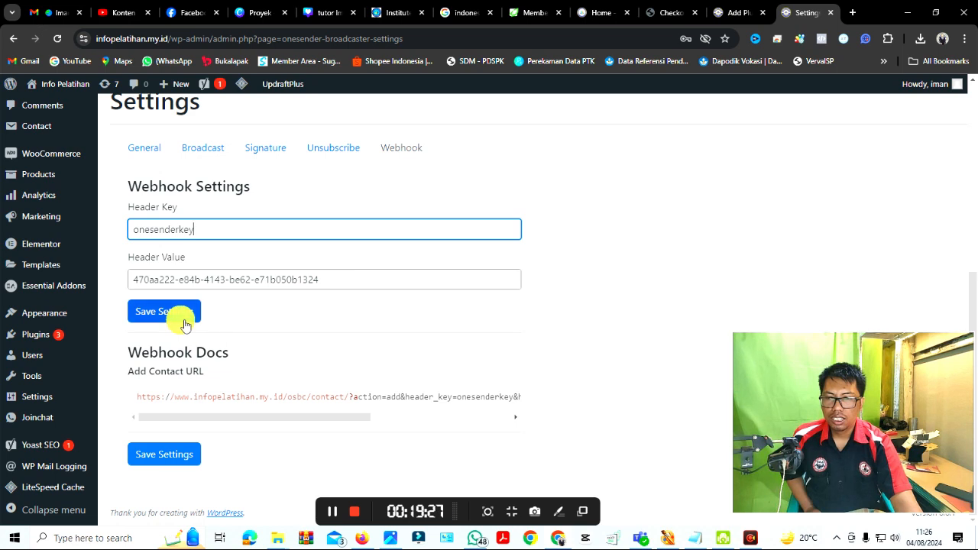
{"action": "left_click", "coordinate": [165, 457]}
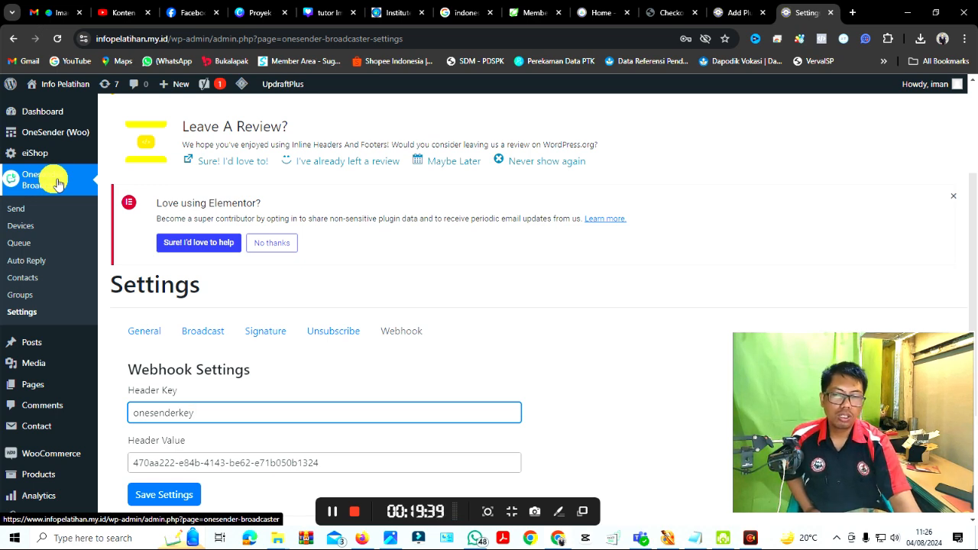
Open the Broadcaster's Groups page in the current tab and its Contacts page in the other dashboard tab
{"action": "left_click", "coordinate": [21, 298]}
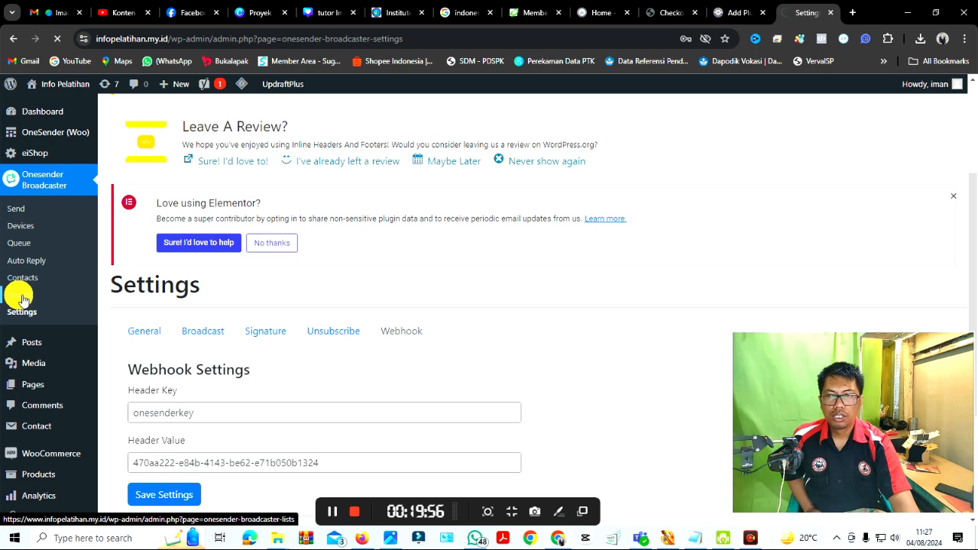
{"action": "left_click", "coordinate": [730, 13]}
{"action": "mouse_move", "coordinate": [59, 191]}
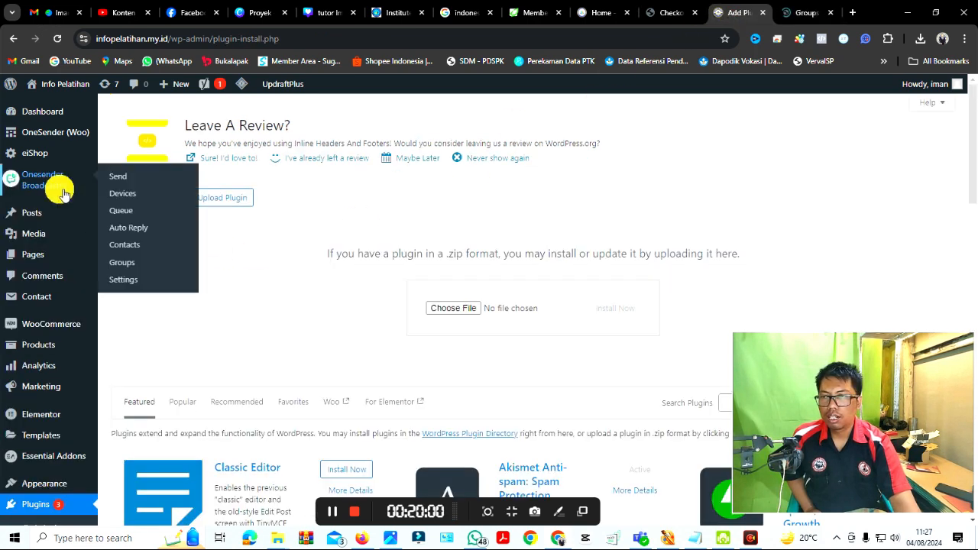
{"action": "left_click", "coordinate": [130, 246]}
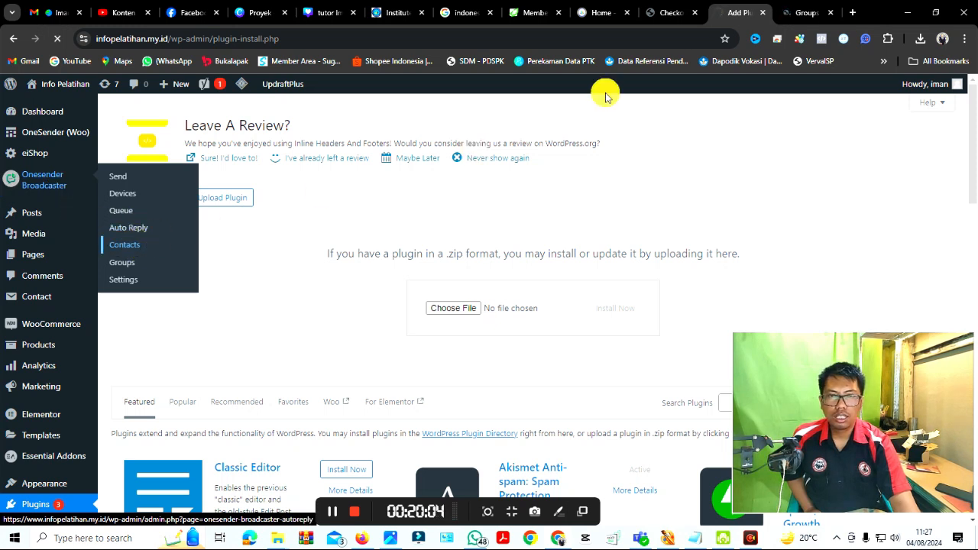
Return to the Groups tab and examine the list of existing contact groups
{"action": "left_click", "coordinate": [801, 13]}
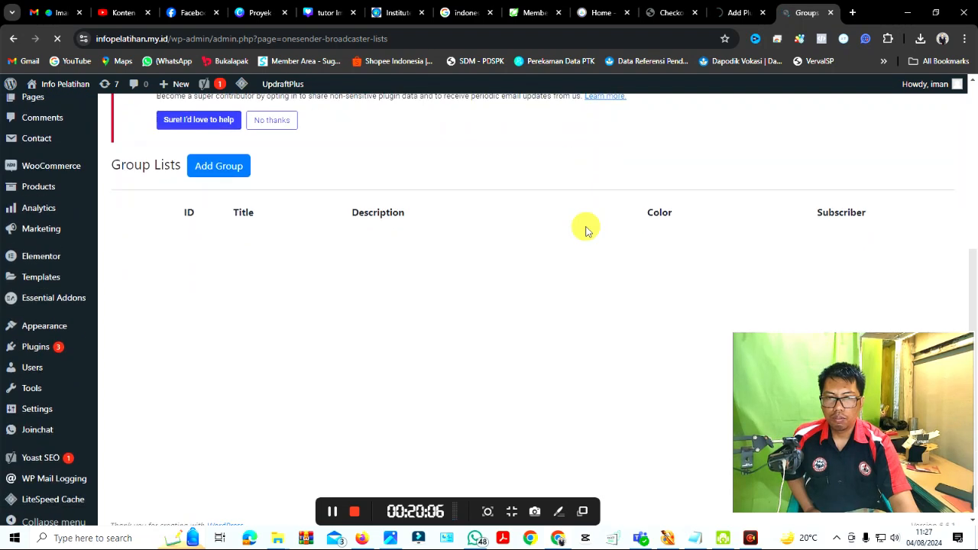
{"action": "scroll", "coordinate": [586, 231], "scroll_direction": "down", "scroll_amount": 3}
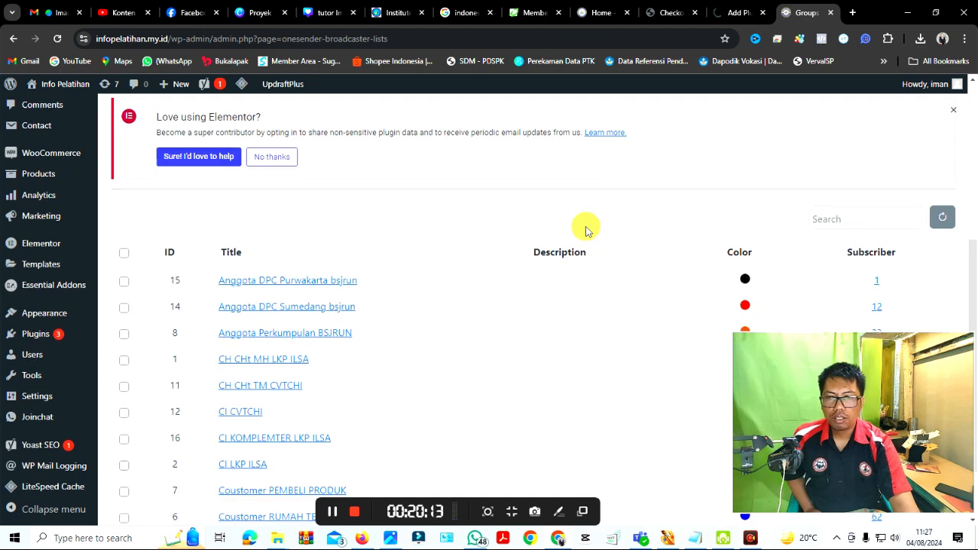
{"action": "scroll", "coordinate": [586, 229], "scroll_direction": "down", "scroll_amount": 2}
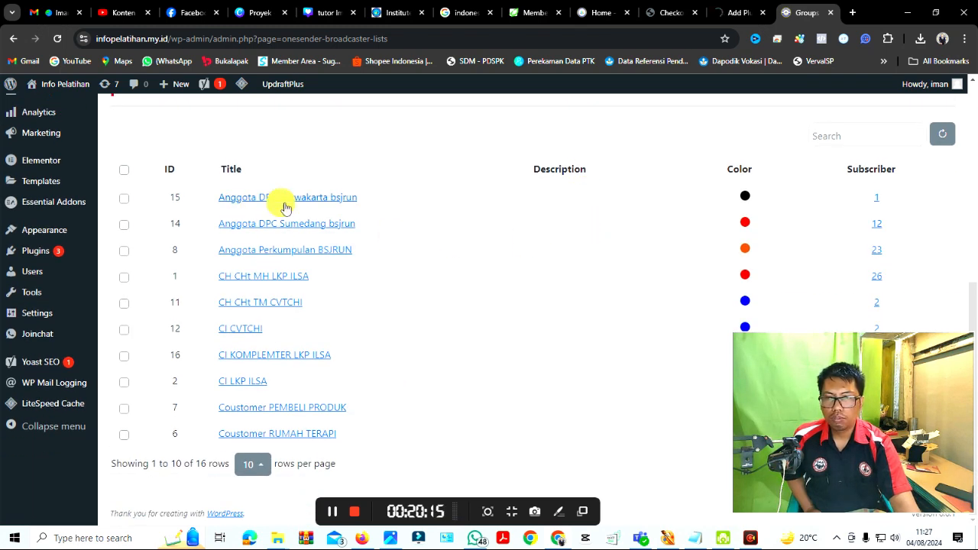
{"action": "scroll", "coordinate": [356, 332], "scroll_direction": "up", "scroll_amount": 5}
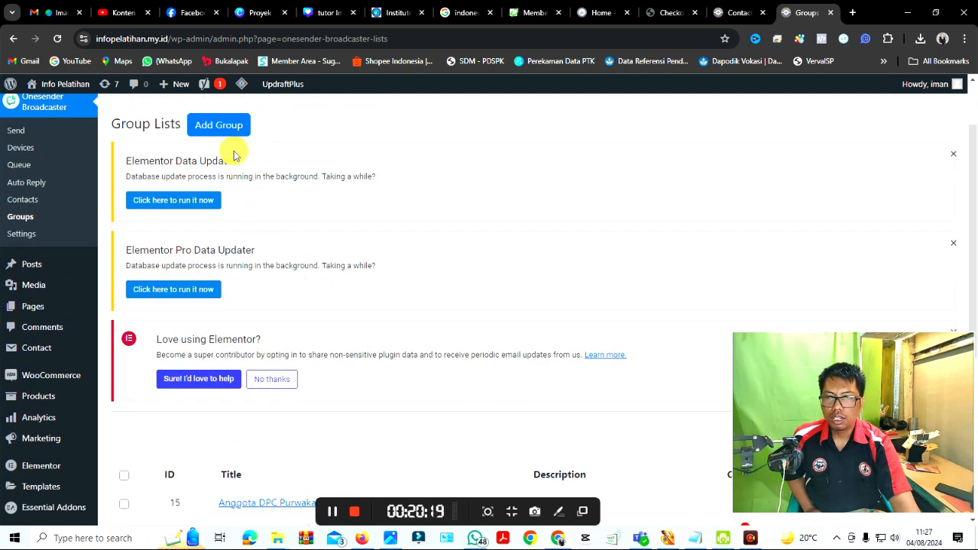
Start a new group titled DATA BASE with the first notification device as its sender
{"action": "left_click", "coordinate": [228, 126]}
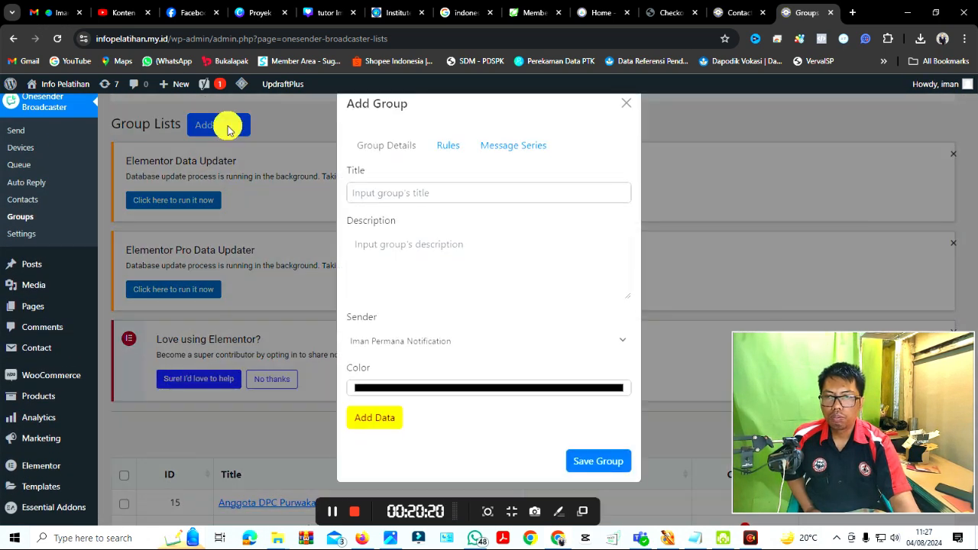
{"action": "left_click", "coordinate": [427, 205]}
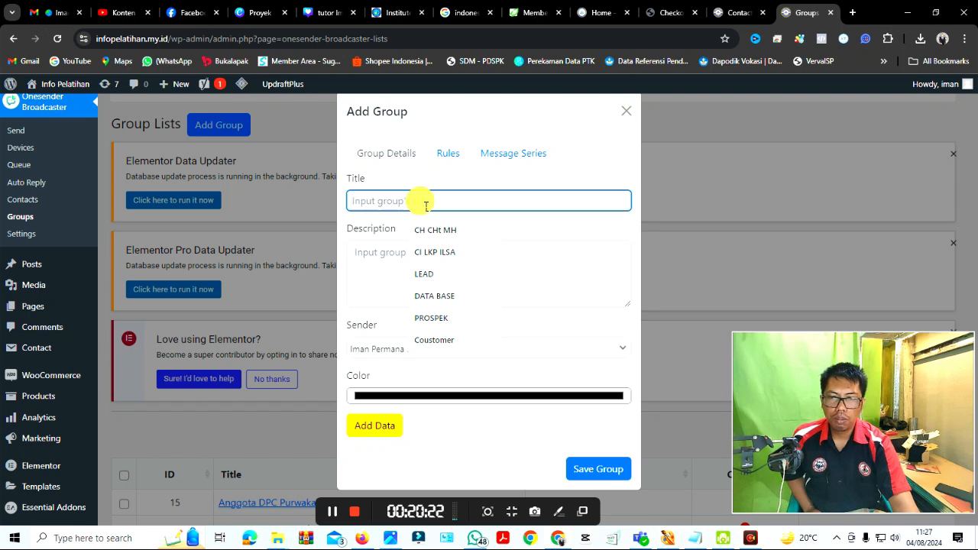
{"action": "left_click", "coordinate": [433, 297]}
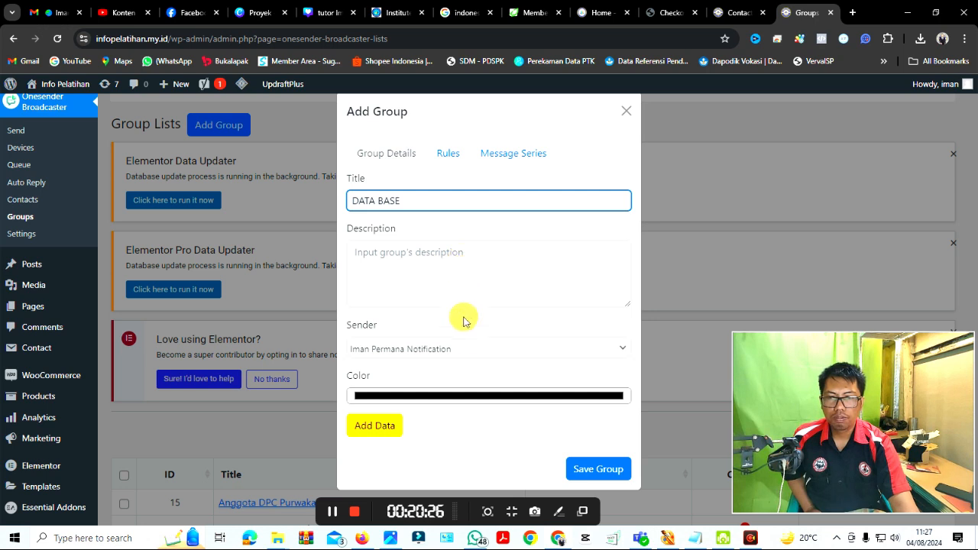
{"action": "left_click", "coordinate": [608, 349]}
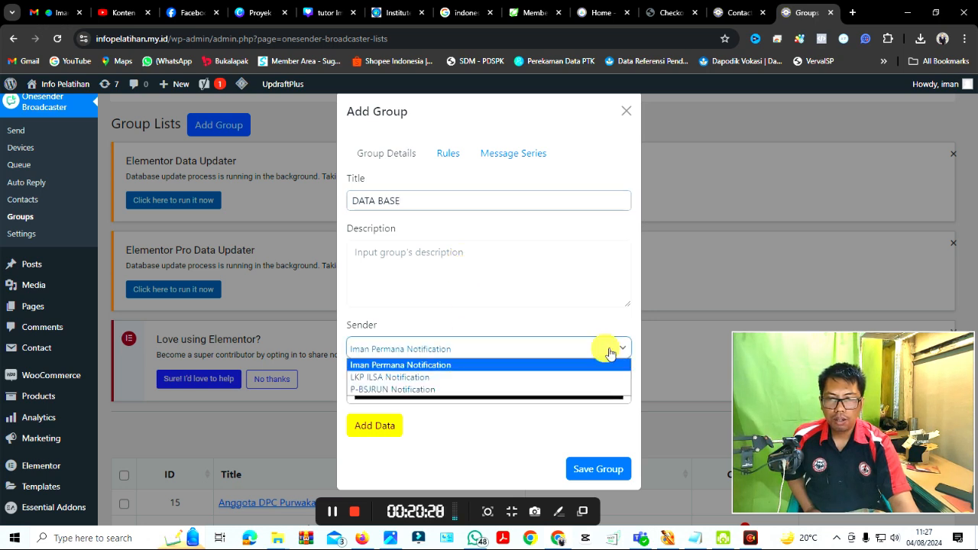
{"action": "left_click", "coordinate": [599, 365]}
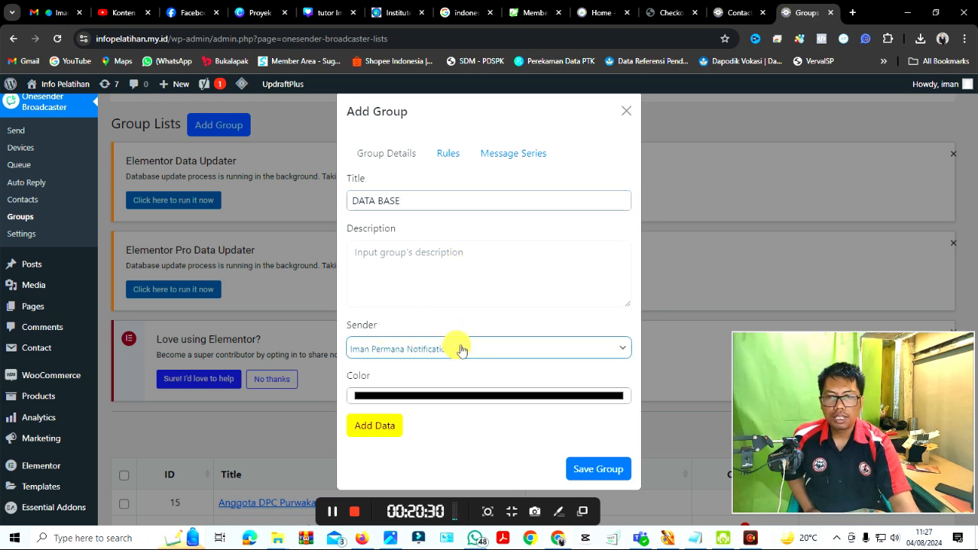
{"action": "left_click", "coordinate": [500, 349]}
Switch to the Contacts tab and look over the contact list and the options for adding or importing contacts
{"action": "left_click", "coordinate": [726, 13]}
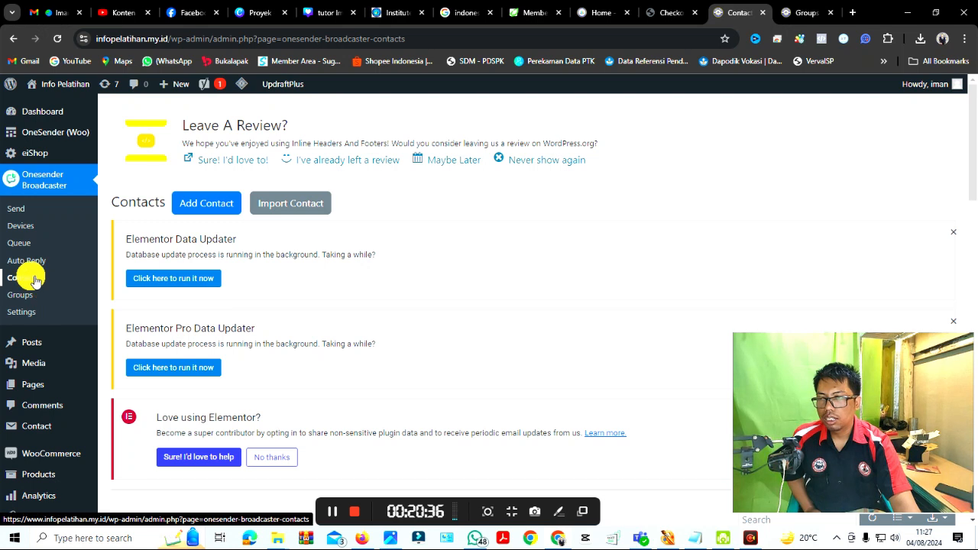
{"action": "scroll", "coordinate": [419, 260], "scroll_direction": "down", "scroll_amount": 1}
{"action": "scroll", "coordinate": [419, 260], "scroll_direction": "down", "scroll_amount": 3}
{"action": "scroll", "coordinate": [417, 255], "scroll_direction": "up", "scroll_amount": 1}
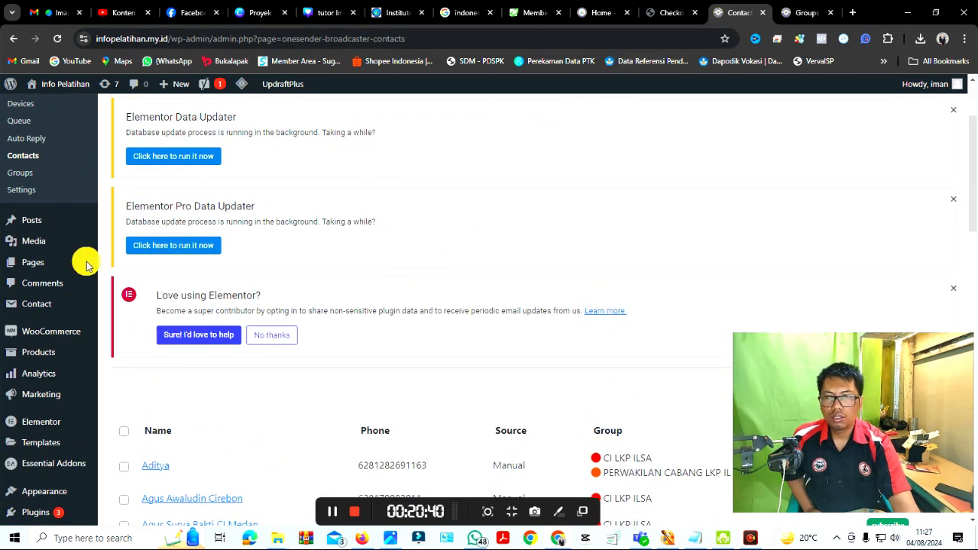
{"action": "scroll", "coordinate": [40, 169], "scroll_direction": "up", "scroll_amount": 1}
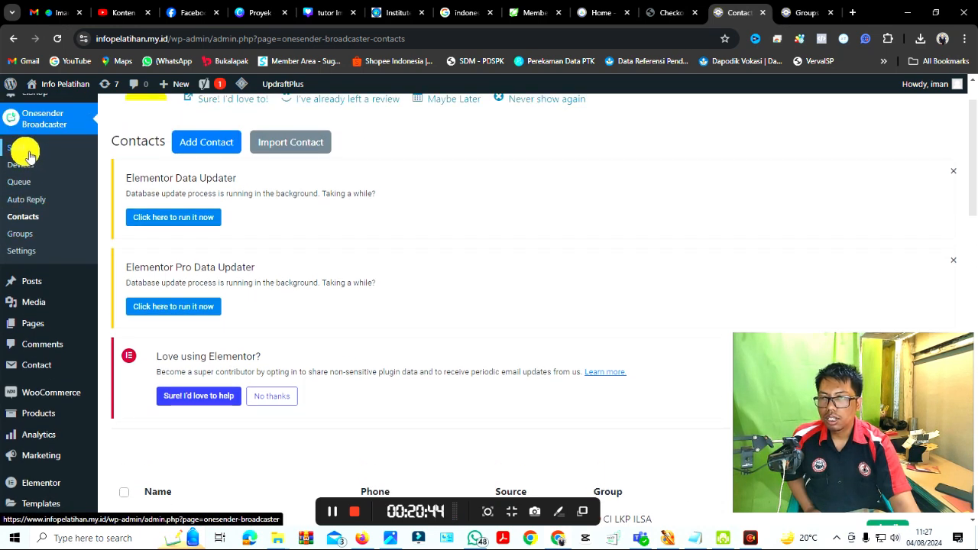
Load the Broadcaster's Send page, keep Contacts open in a duplicated tab, and view the message setup form
{"action": "left_click", "coordinate": [22, 154]}
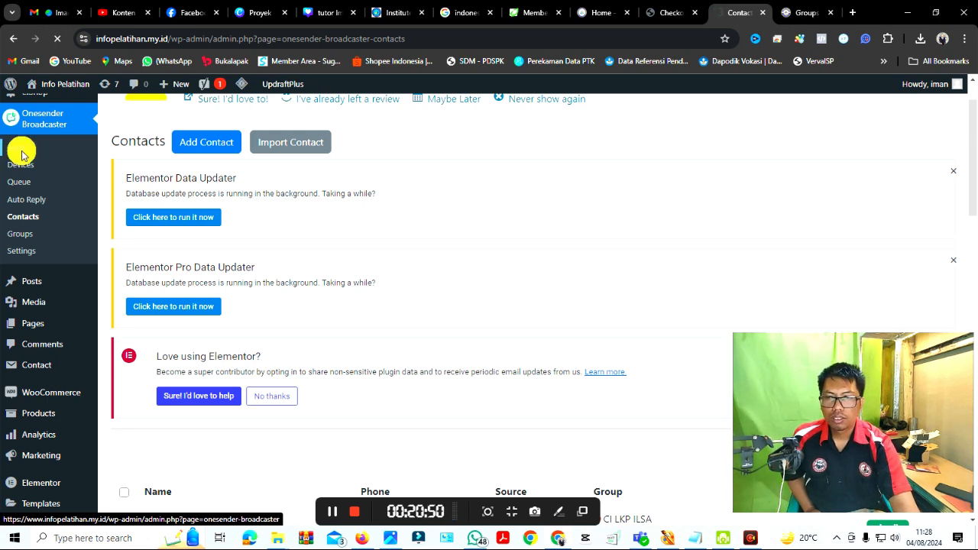
{"action": "right_click", "coordinate": [731, 15]}
{"action": "left_click", "coordinate": [771, 120]}
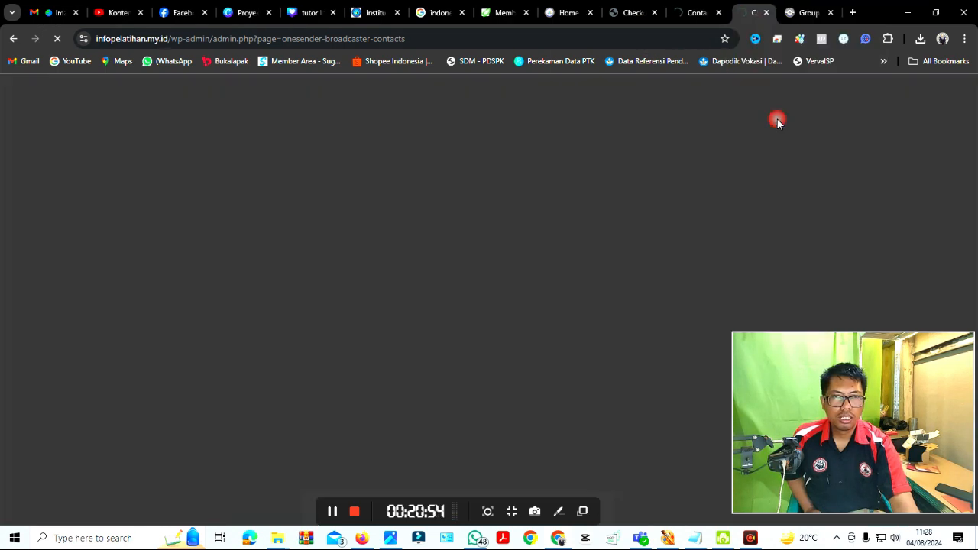
{"action": "left_click", "coordinate": [680, 14]}
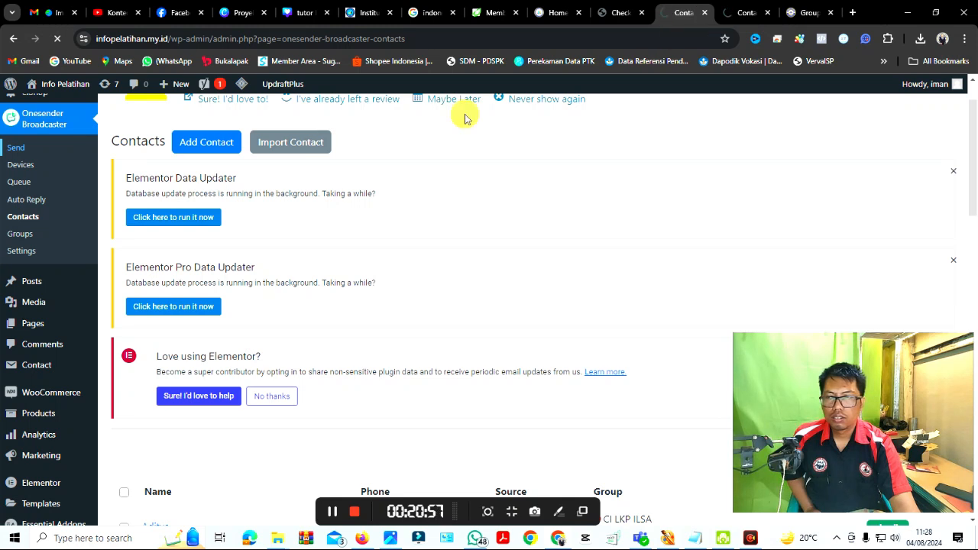
{"action": "scroll", "coordinate": [405, 283], "scroll_direction": "down", "scroll_amount": 5}
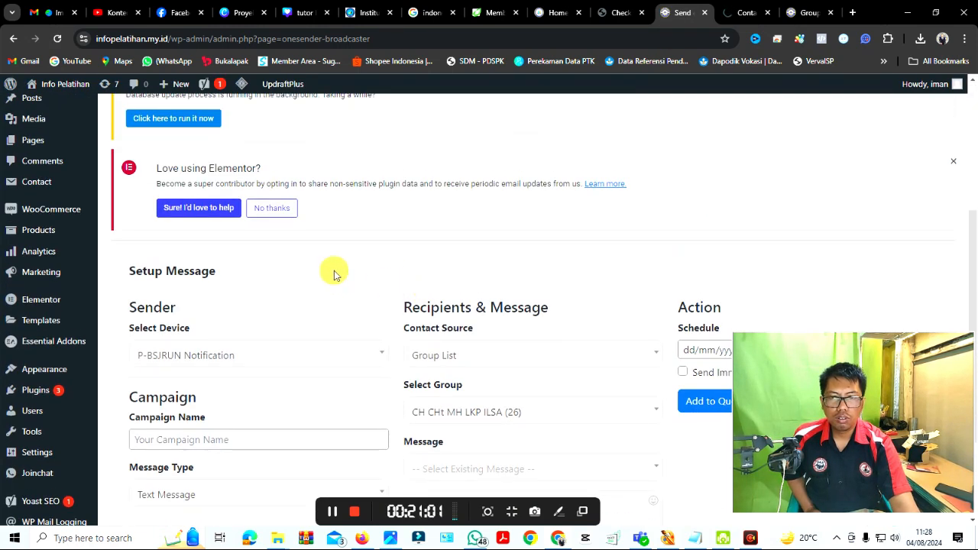
Return to the unfinished group form in the Groups tab and show the available sender devices
{"action": "left_click", "coordinate": [743, 13]}
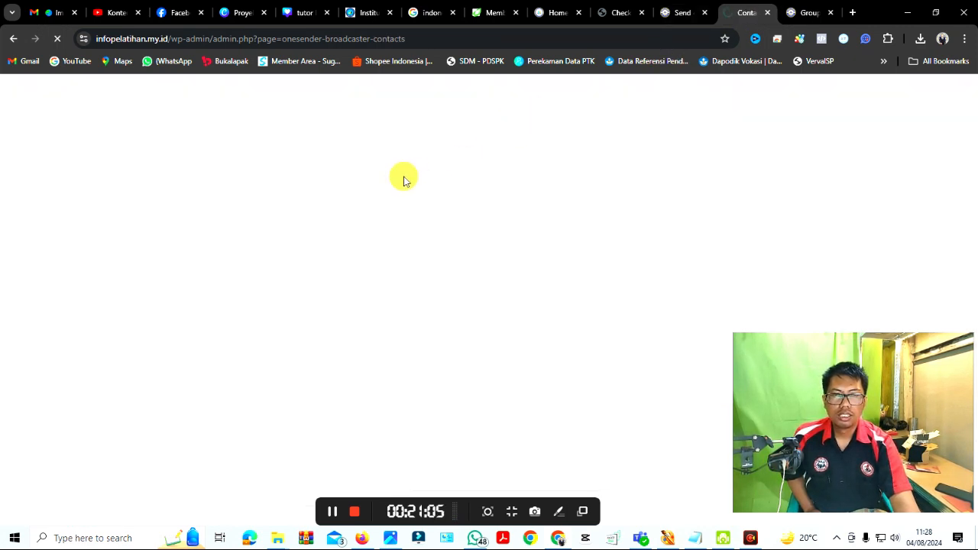
{"action": "left_click", "coordinate": [806, 12]}
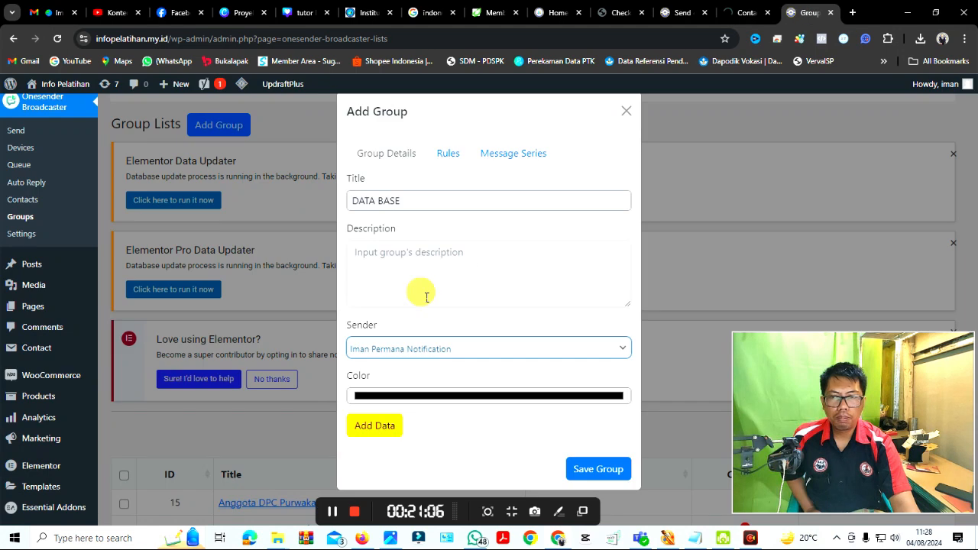
{"action": "left_click", "coordinate": [618, 348]}
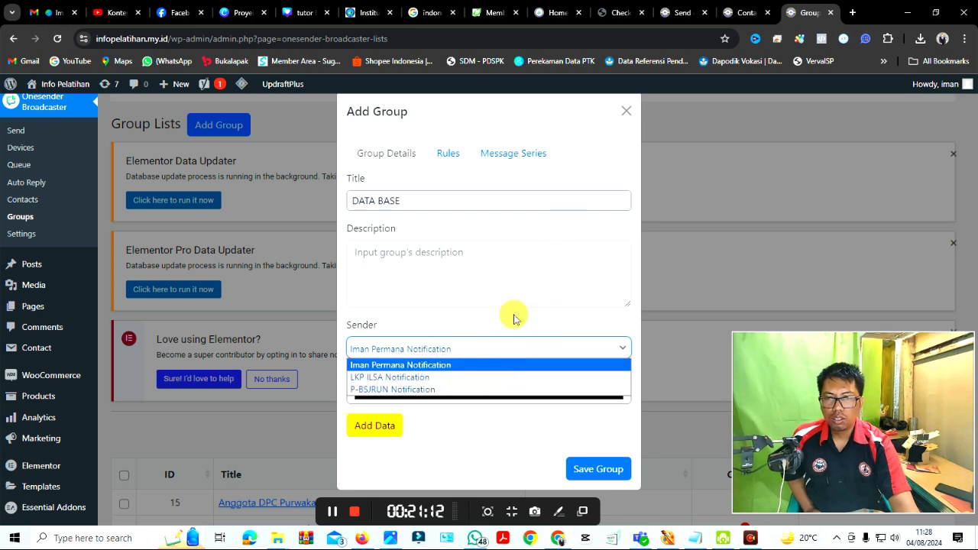
Examine the duplicated Contacts page for each contact's phone, source, group and subscription status
{"action": "left_click", "coordinate": [739, 13]}
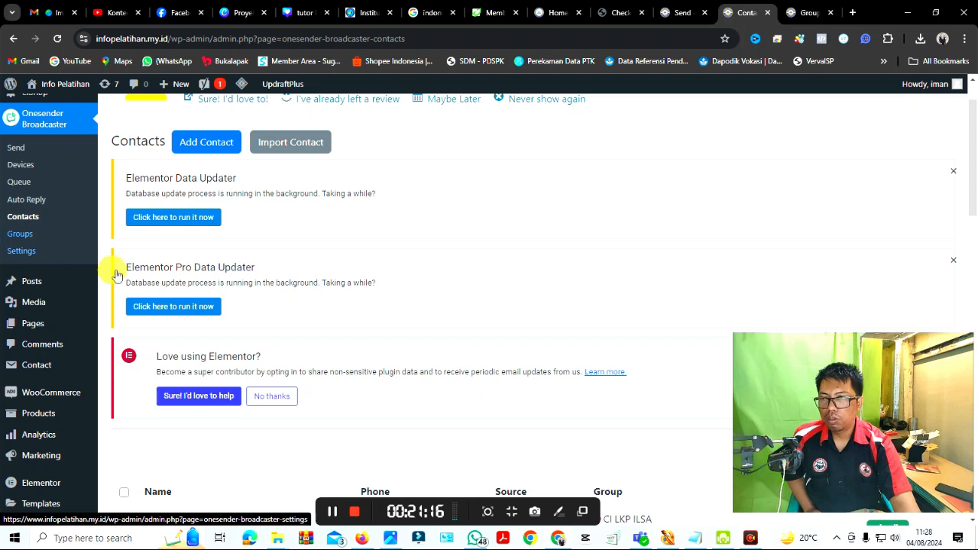
{"action": "scroll", "coordinate": [318, 322], "scroll_direction": "down", "scroll_amount": 1}
{"action": "scroll", "coordinate": [318, 322], "scroll_direction": "down", "scroll_amount": 1}
{"action": "scroll", "coordinate": [330, 327], "scroll_direction": "down", "scroll_amount": 1}
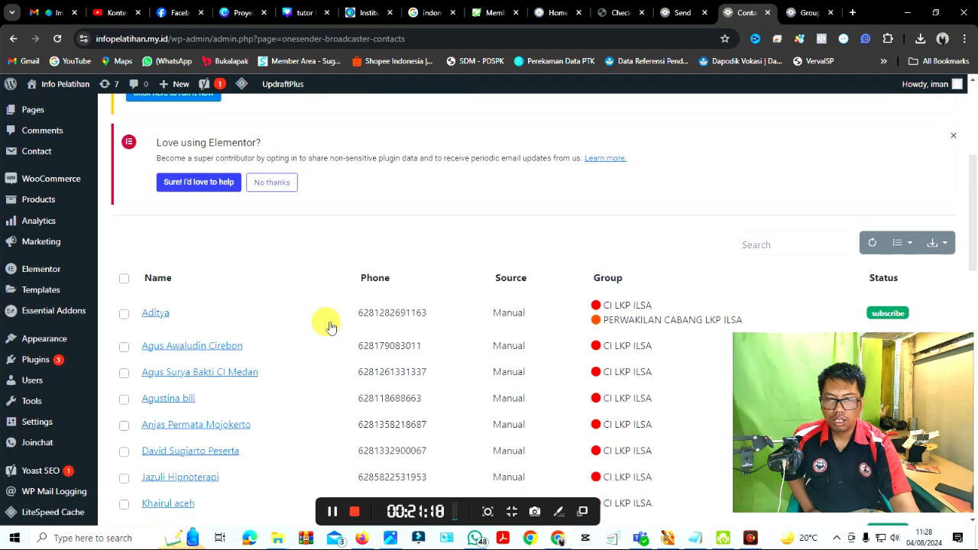
{"action": "scroll", "coordinate": [330, 327], "scroll_direction": "up", "scroll_amount": 3}
{"action": "scroll", "coordinate": [330, 327], "scroll_direction": "up", "scroll_amount": 1}
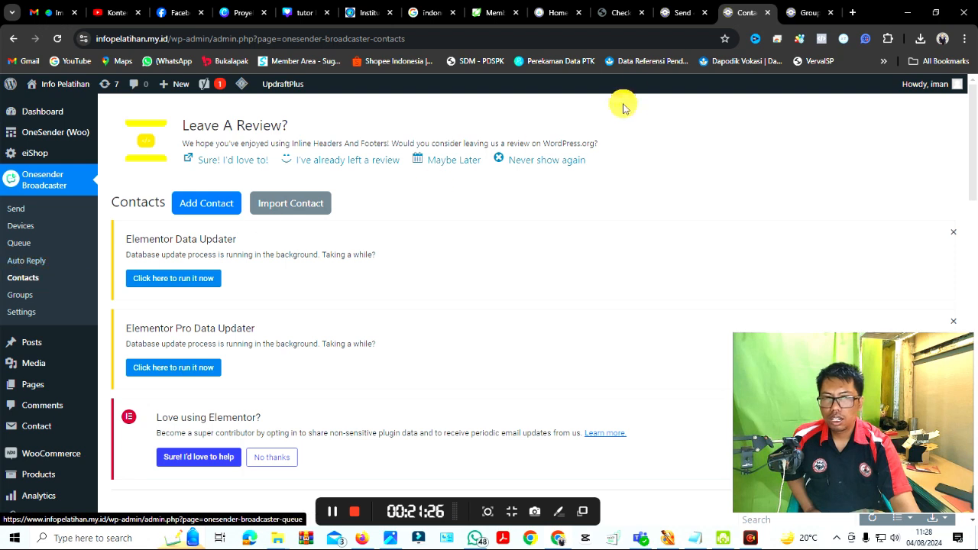
Return to the Broadcaster's message setup form and show the selectable recipient groups and the sender device field
{"action": "left_click", "coordinate": [675, 16]}
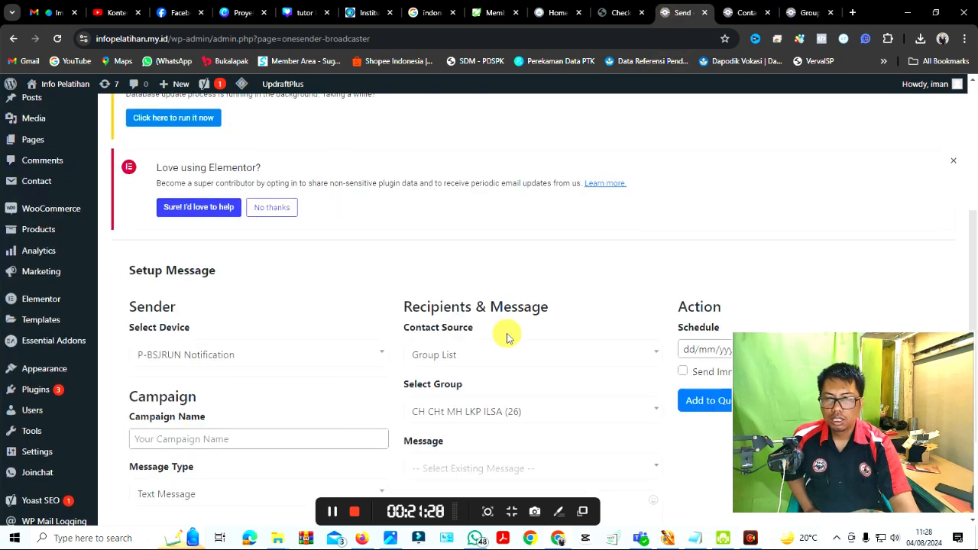
{"action": "scroll", "coordinate": [506, 334], "scroll_direction": "down", "scroll_amount": 2}
{"action": "left_click", "coordinate": [654, 272]}
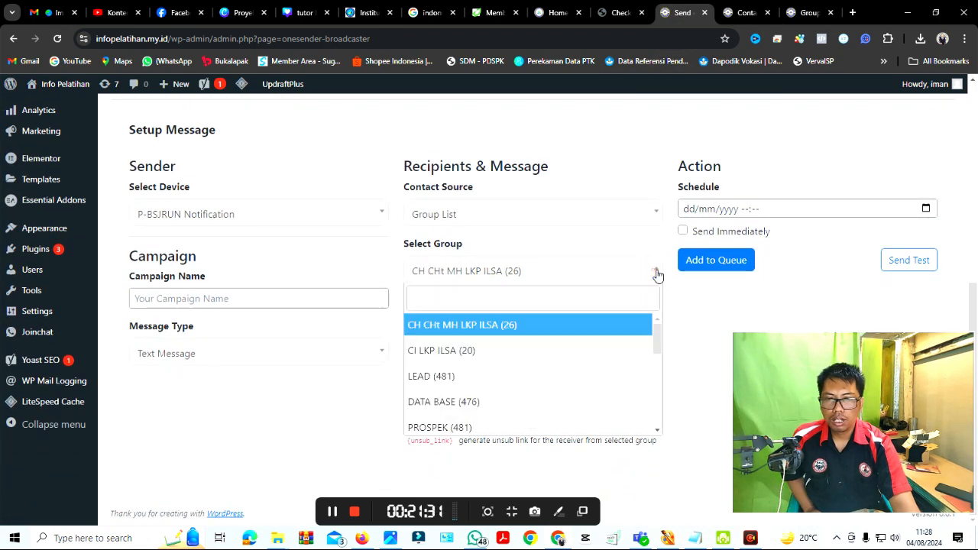
{"action": "left_click", "coordinate": [655, 272]}
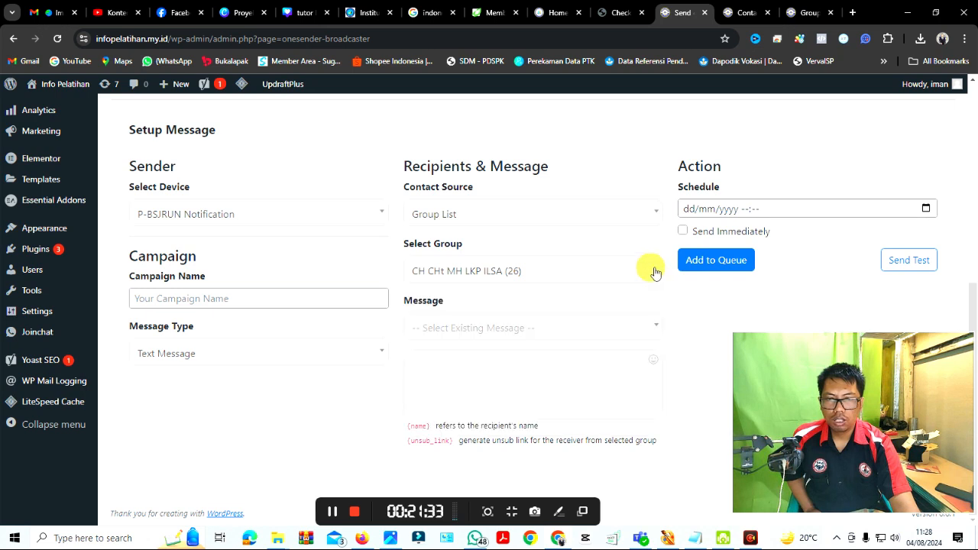
{"action": "left_click", "coordinate": [359, 212]}
{"action": "left_click", "coordinate": [363, 214]}
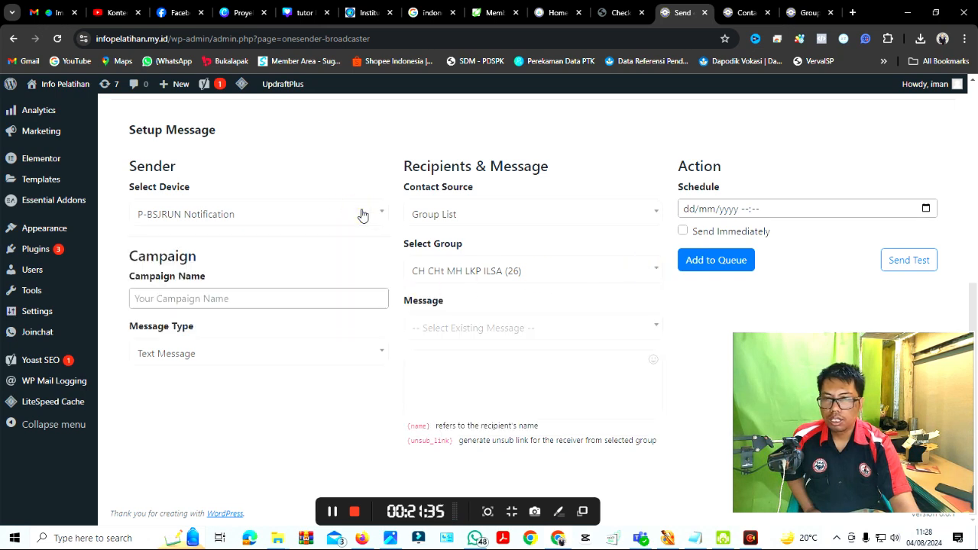
Load the Broadcaster's Devices page and review the registered sender devices and their webhook URLs
{"action": "scroll", "coordinate": [206, 211], "scroll_direction": "up", "scroll_amount": 3}
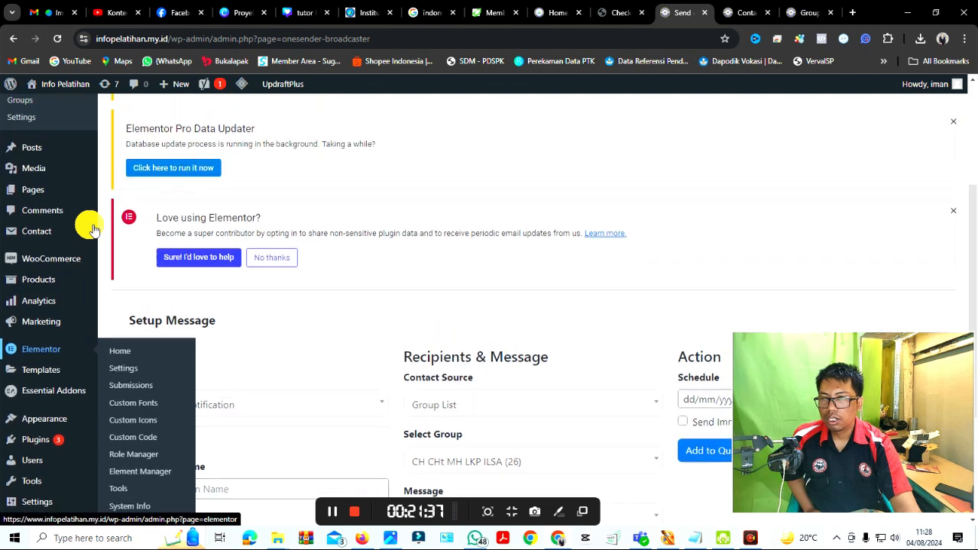
{"action": "scroll", "coordinate": [88, 225], "scroll_direction": "up", "scroll_amount": 3}
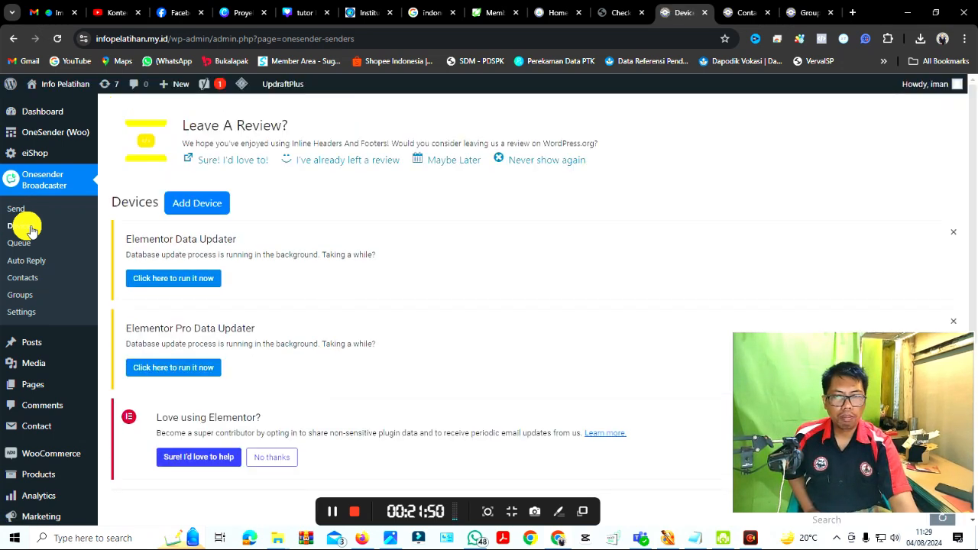
{"action": "scroll", "coordinate": [627, 292], "scroll_direction": "down", "scroll_amount": 2}
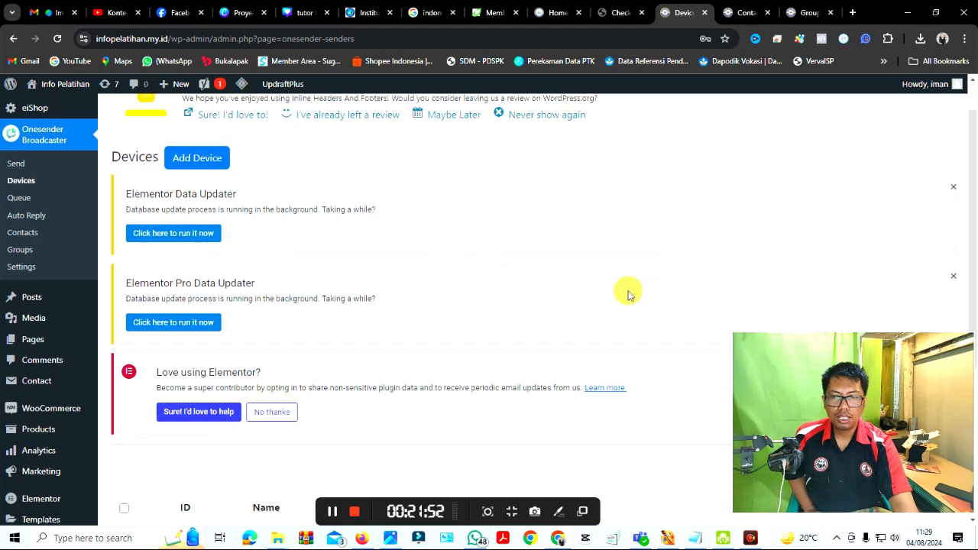
{"action": "scroll", "coordinate": [626, 293], "scroll_direction": "down", "scroll_amount": 2}
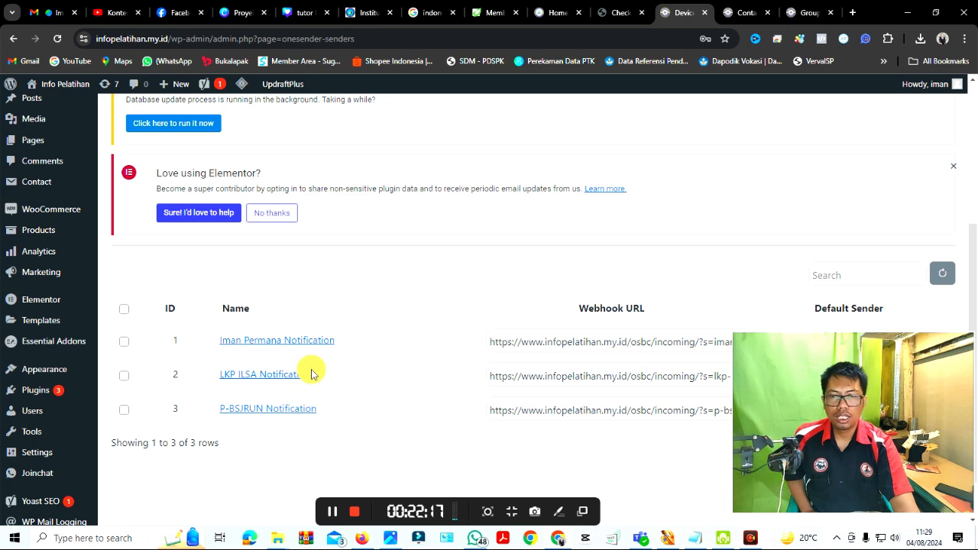
Show the Add Sender form's fields, fill the title with the first suggested notification name, and dismiss the form without saving
{"action": "scroll", "coordinate": [360, 268], "scroll_direction": "up", "scroll_amount": 4}
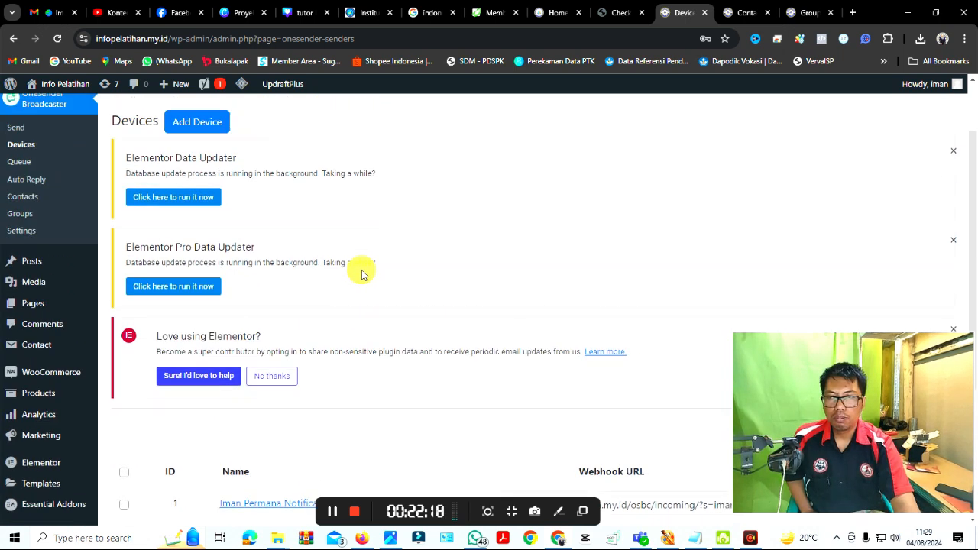
{"action": "left_click", "coordinate": [202, 202]}
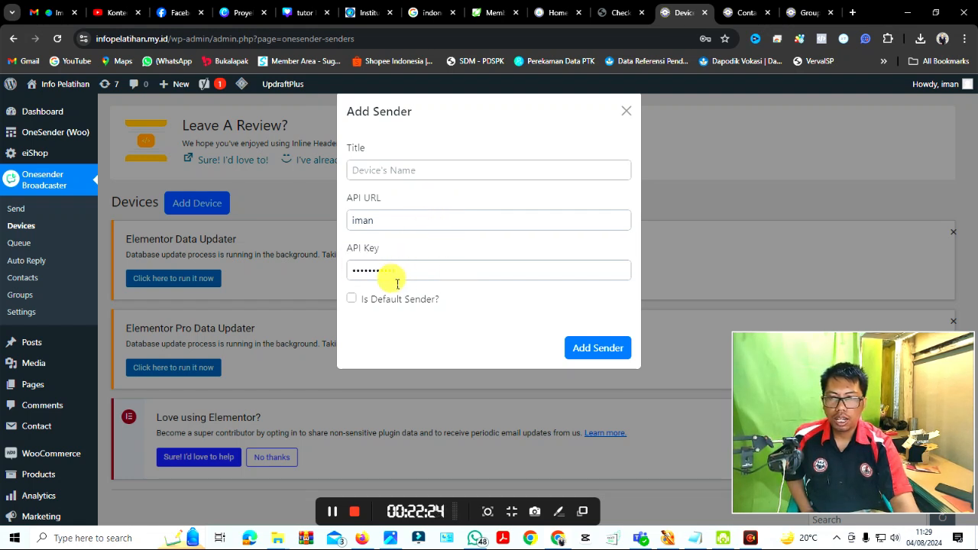
{"action": "left_click", "coordinate": [408, 170]}
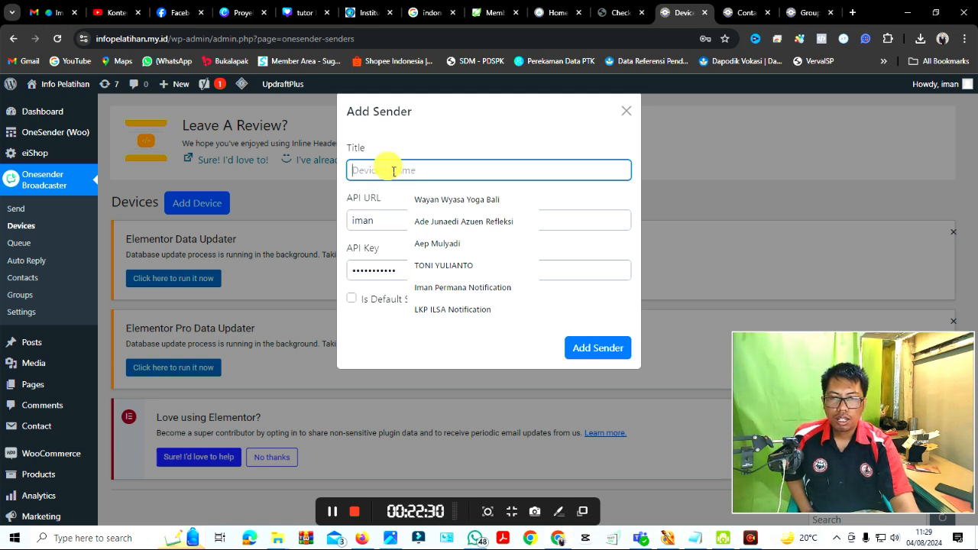
{"action": "left_click", "coordinate": [461, 287]}
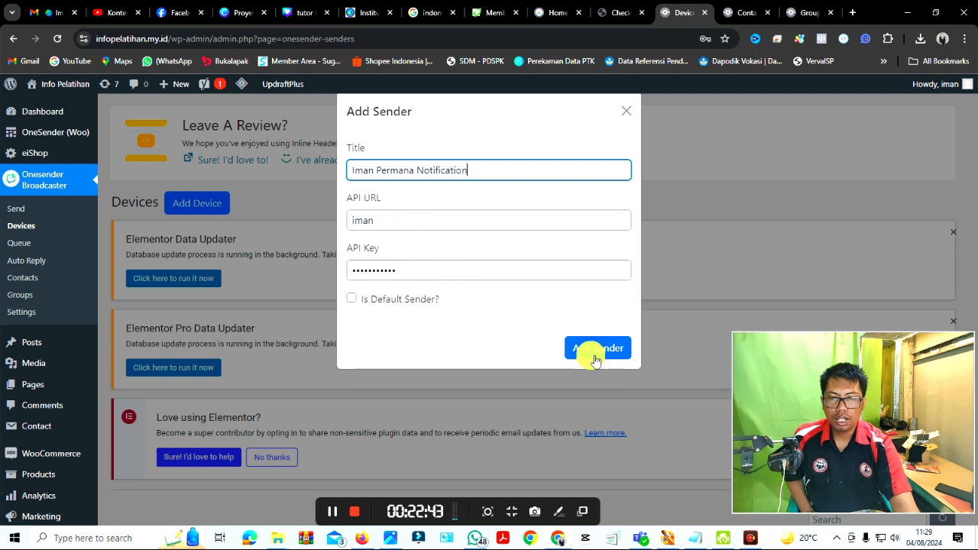
{"action": "left_click", "coordinate": [633, 113]}
Review the devices' default sender status and demonstrate the Is Default Sender option in the Add Sender form without saving
{"action": "scroll", "coordinate": [535, 264], "scroll_direction": "down", "scroll_amount": 3}
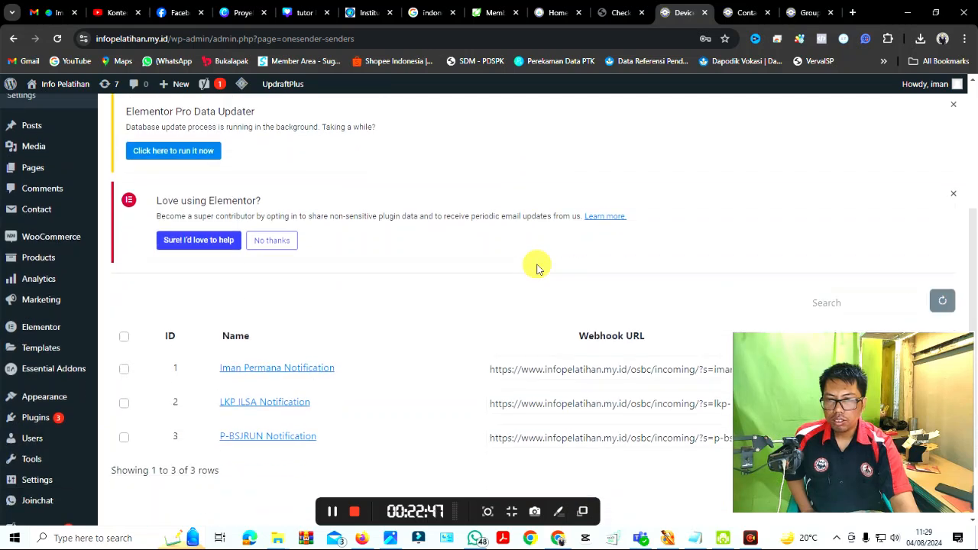
{"action": "scroll", "coordinate": [497, 290], "scroll_direction": "down", "scroll_amount": 1}
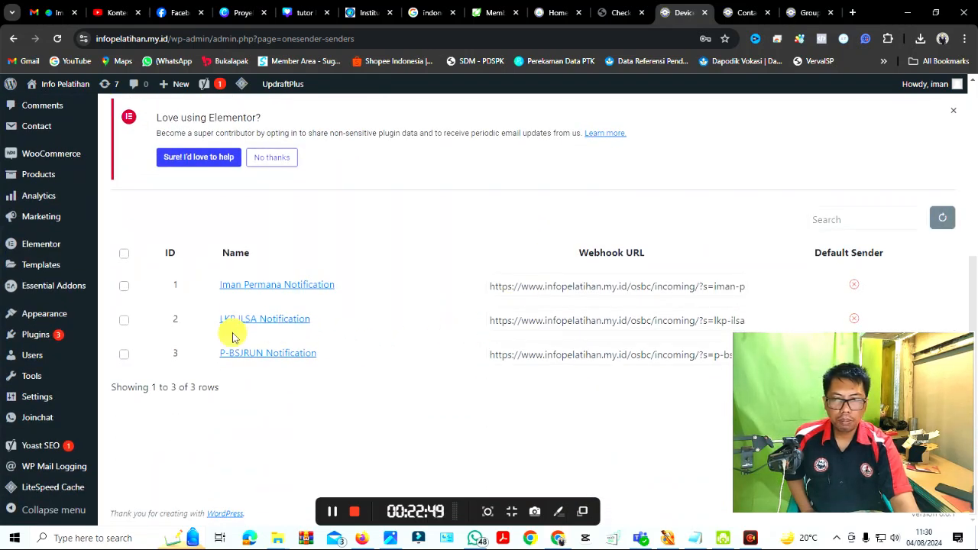
{"action": "scroll", "coordinate": [252, 303], "scroll_direction": "up", "scroll_amount": 4}
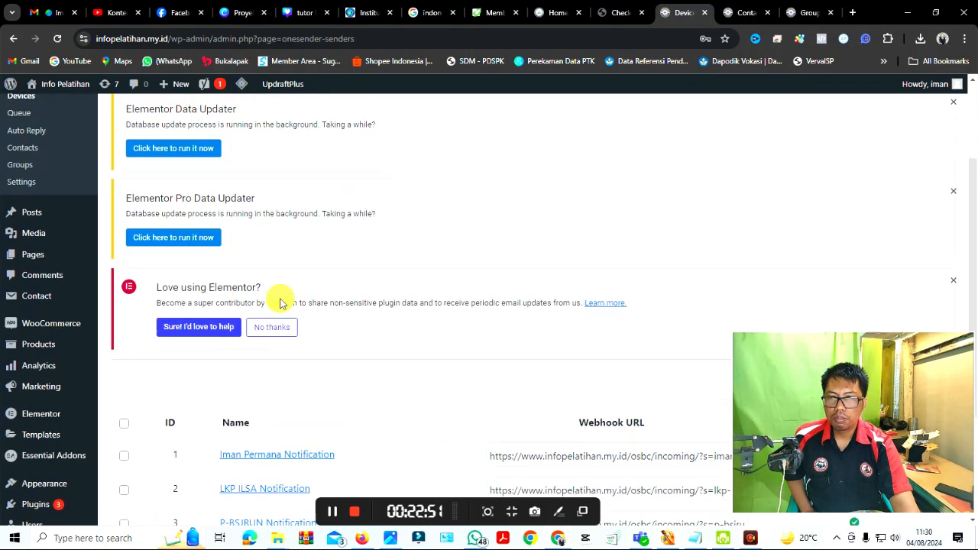
{"action": "left_click", "coordinate": [212, 217]}
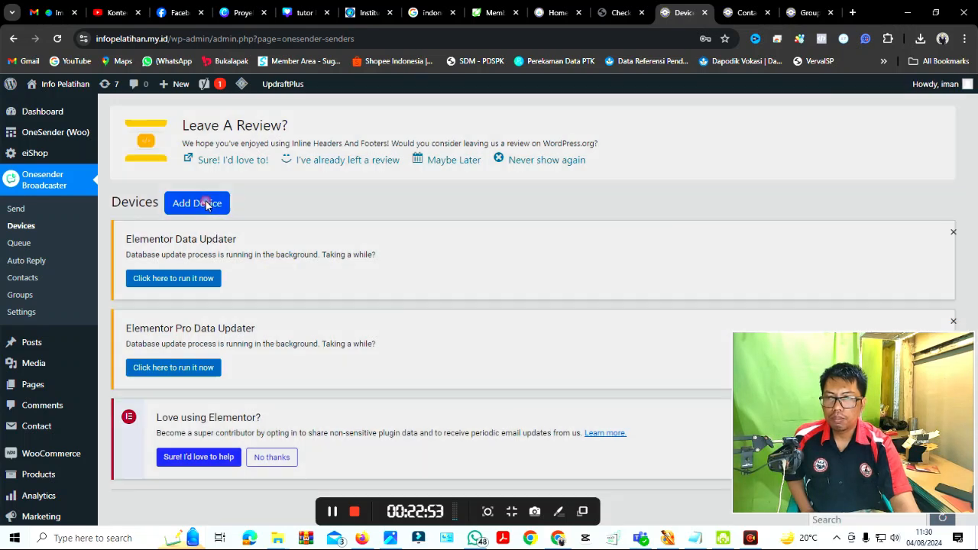
{"action": "type", "text": "man"}
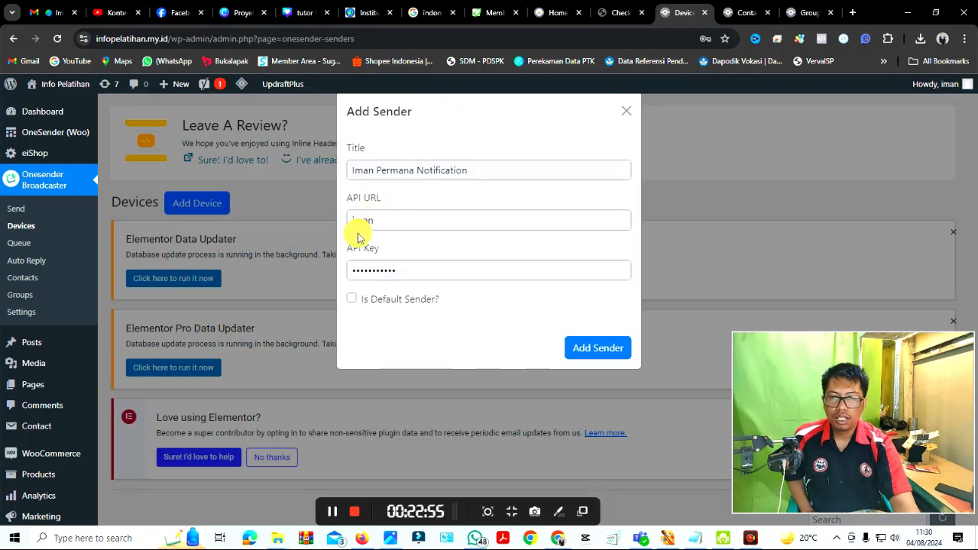
{"action": "left_click", "coordinate": [351, 300]}
{"action": "left_click", "coordinate": [352, 299]}
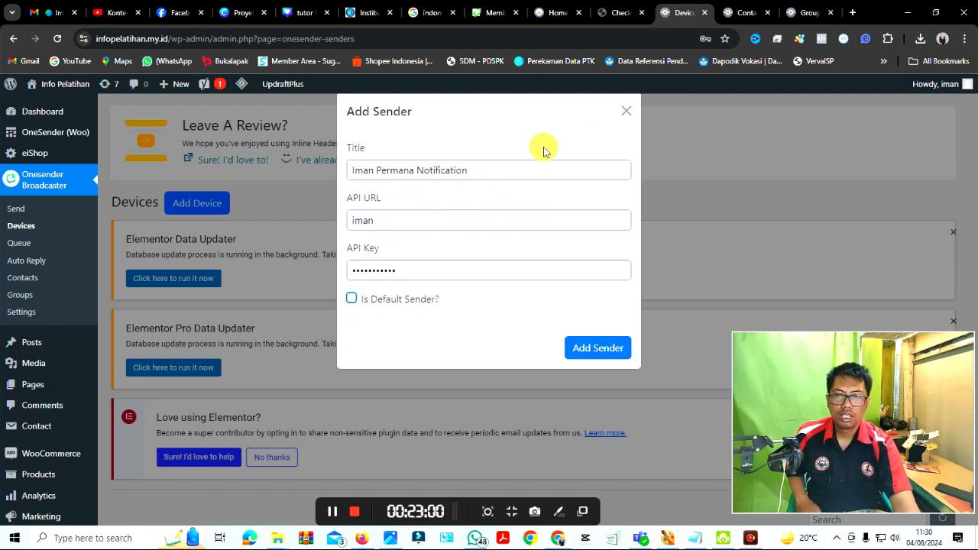
{"action": "left_click", "coordinate": [626, 111]}
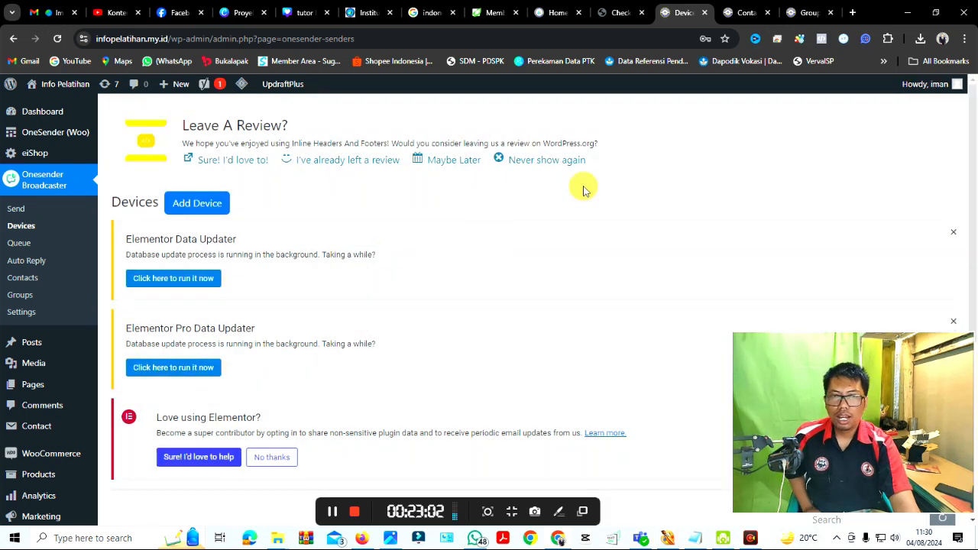
Return to the unfinished group form and examine the rule actions available when subscribers join the group
{"action": "left_click", "coordinate": [801, 13]}
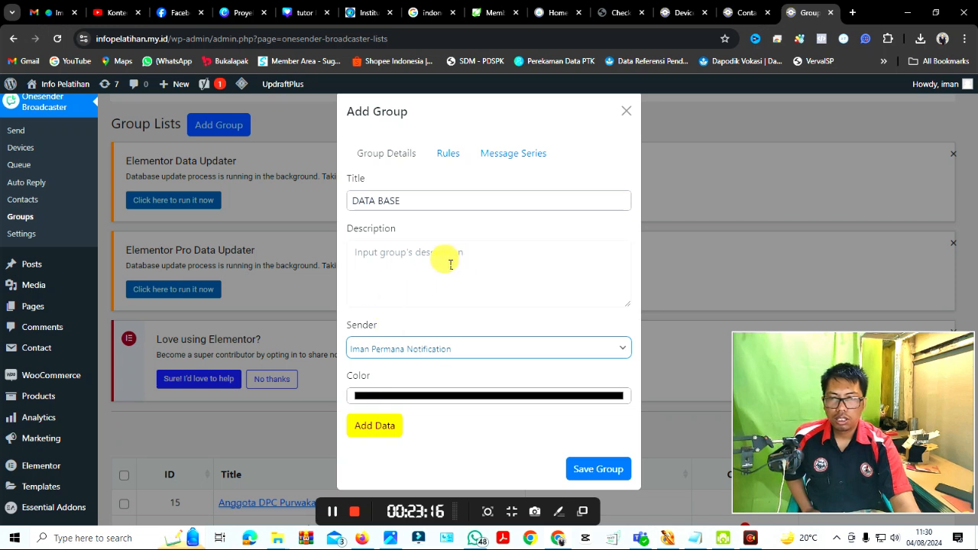
{"action": "left_click", "coordinate": [460, 156]}
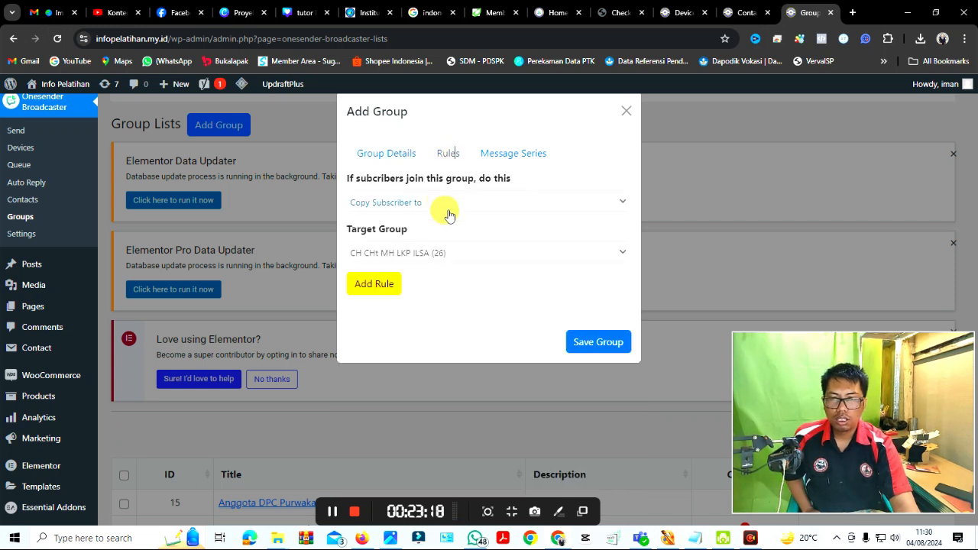
{"action": "left_click", "coordinate": [544, 208]}
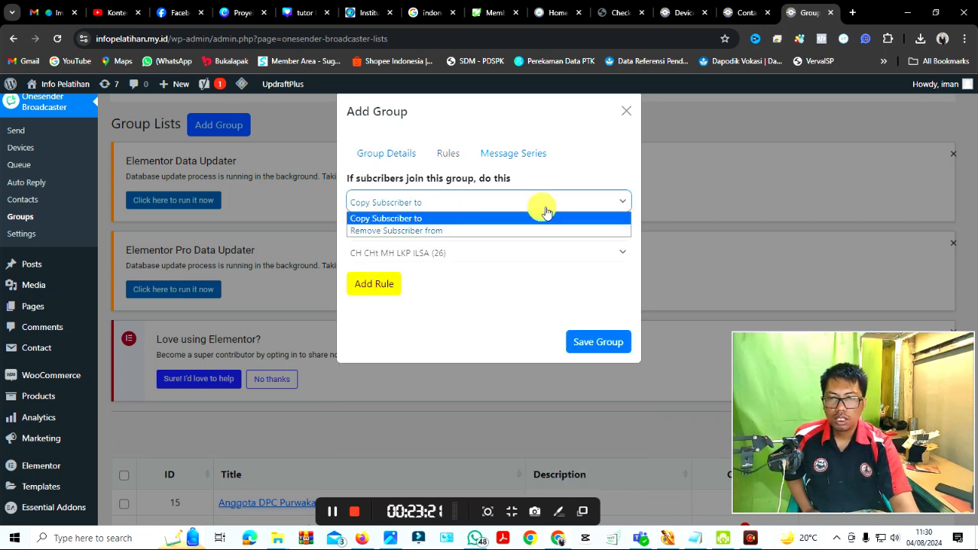
{"action": "left_click", "coordinate": [468, 206]}
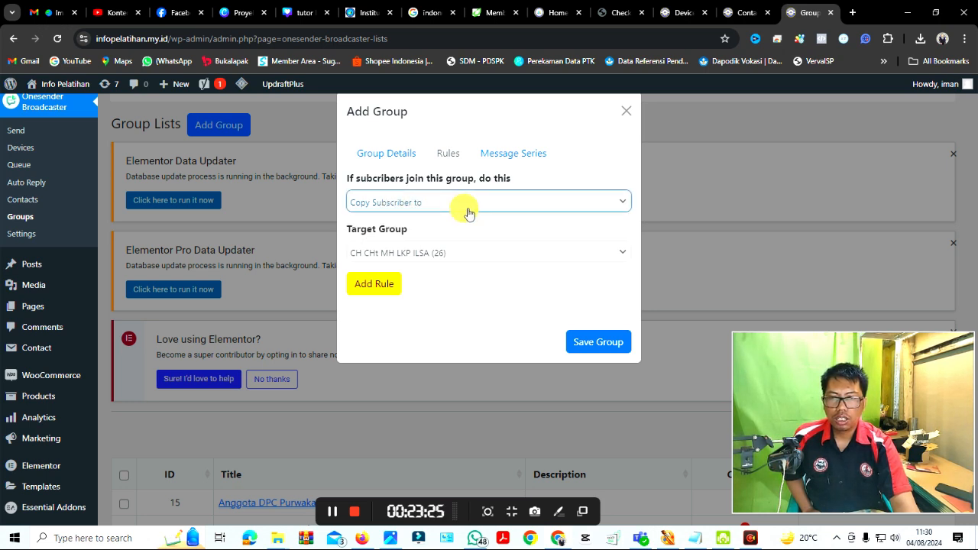
{"action": "left_click", "coordinate": [465, 206]}
{"action": "left_click", "coordinate": [463, 216]}
Add a first message to the group's message series and expand it to show its type, text and schedule fields
{"action": "left_click", "coordinate": [530, 154]}
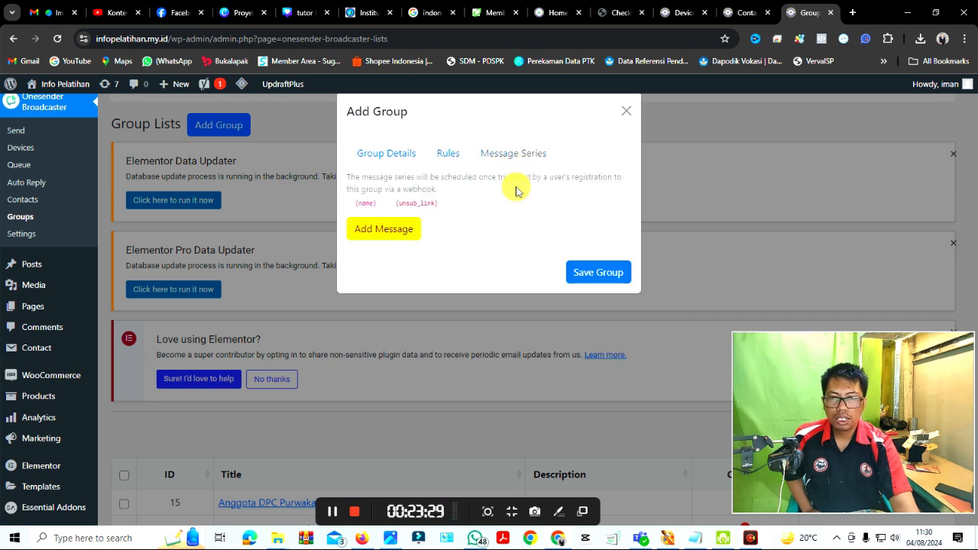
{"action": "left_click", "coordinate": [401, 235]}
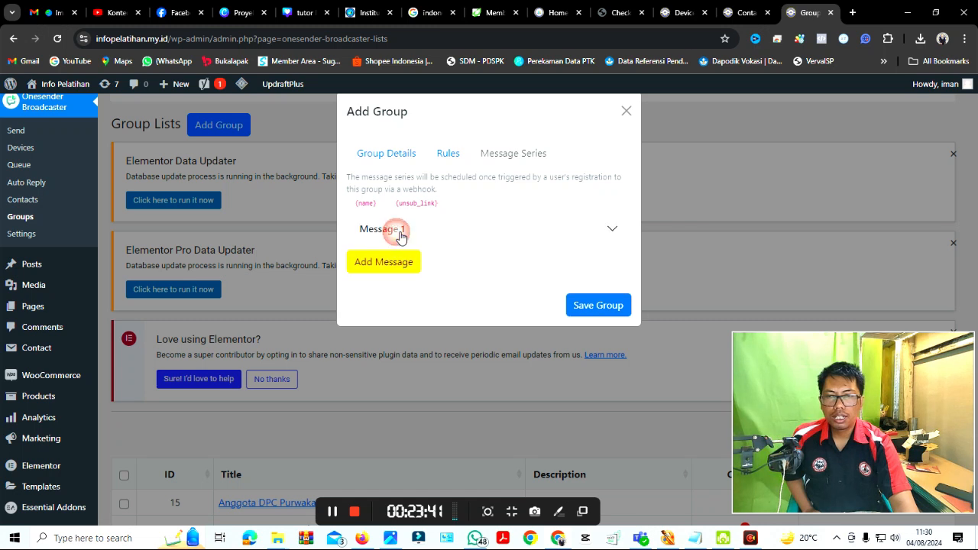
{"action": "left_click", "coordinate": [602, 232]}
{"action": "left_click", "coordinate": [413, 338]}
{"action": "scroll", "coordinate": [412, 339], "scroll_direction": "down", "scroll_amount": 1}
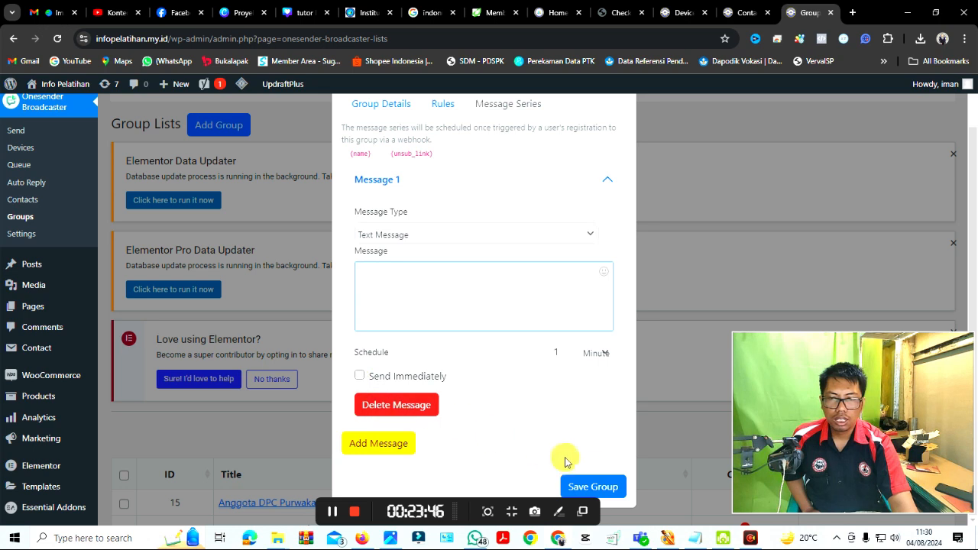
{"action": "scroll", "coordinate": [535, 370], "scroll_direction": "up", "scroll_amount": 1}
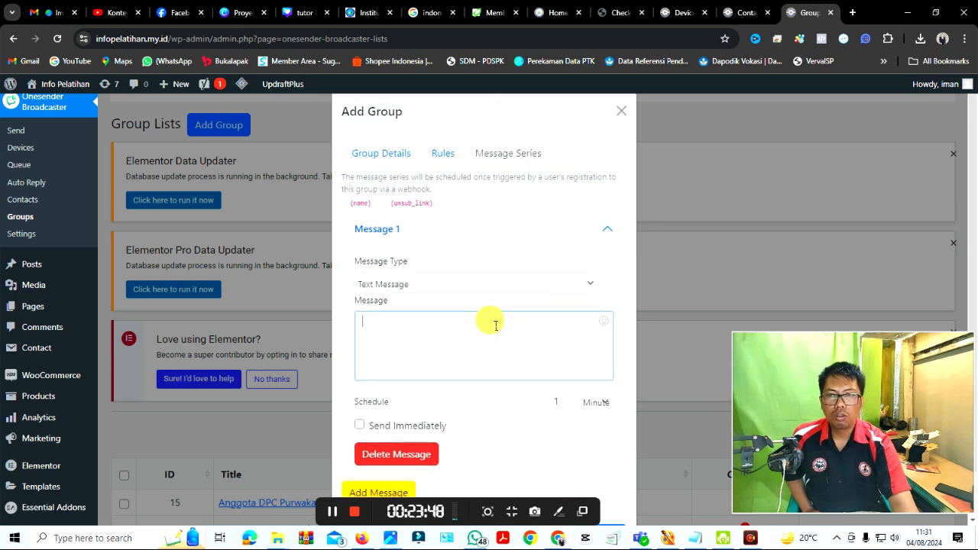
Revisit the group details, close the group form, and look through the existing groups with their colors and subscribers
{"action": "left_click", "coordinate": [388, 155]}
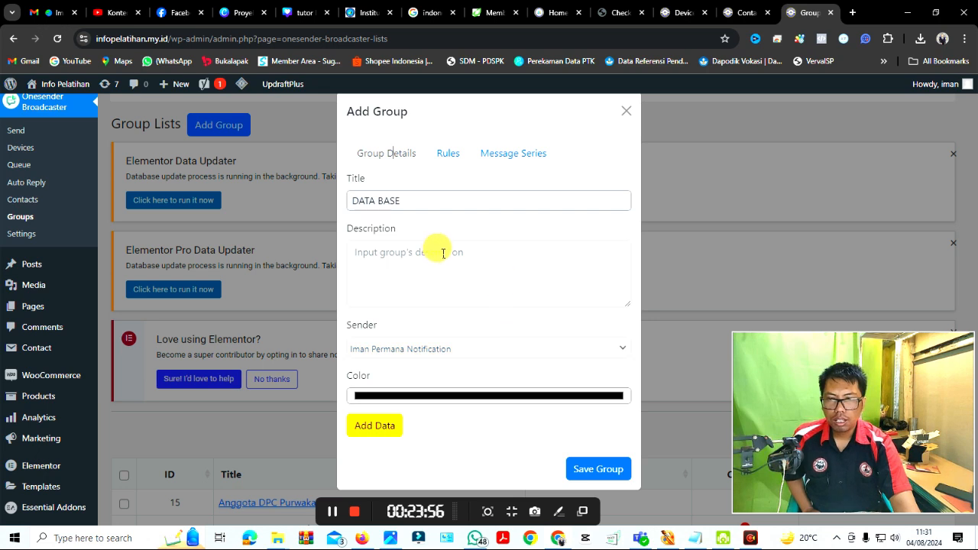
{"action": "left_click", "coordinate": [634, 114]}
{"action": "scroll", "coordinate": [388, 435], "scroll_direction": "down", "scroll_amount": 1}
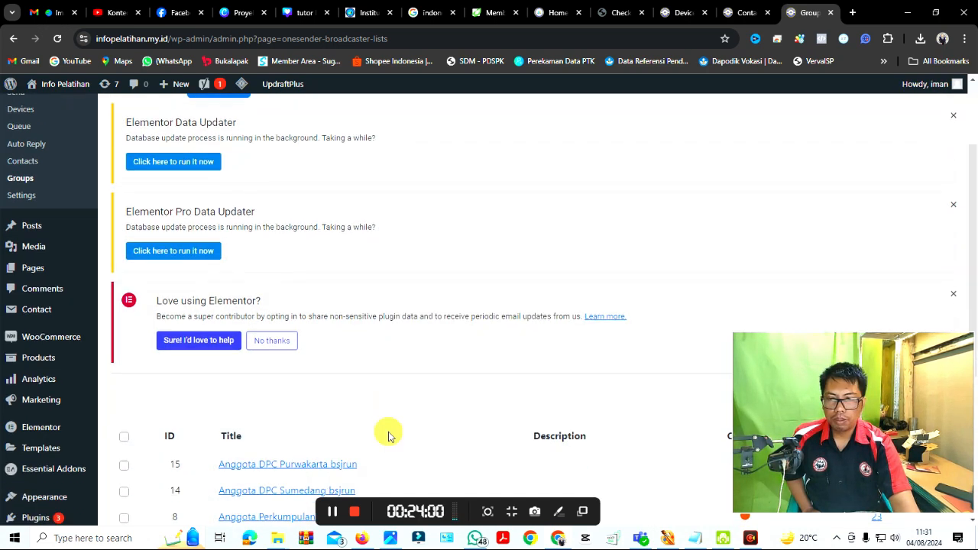
{"action": "scroll", "coordinate": [295, 332], "scroll_direction": "down", "scroll_amount": 4}
{"action": "scroll", "coordinate": [284, 361], "scroll_direction": "down", "scroll_amount": 3}
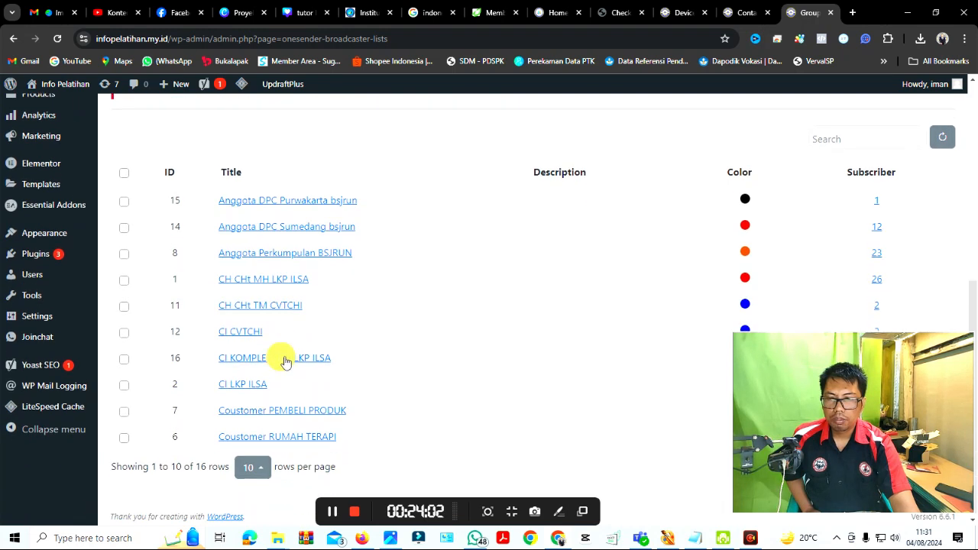
{"action": "scroll", "coordinate": [284, 360], "scroll_direction": "up", "scroll_amount": 3}
{"action": "scroll", "coordinate": [306, 416], "scroll_direction": "down", "scroll_amount": 2}
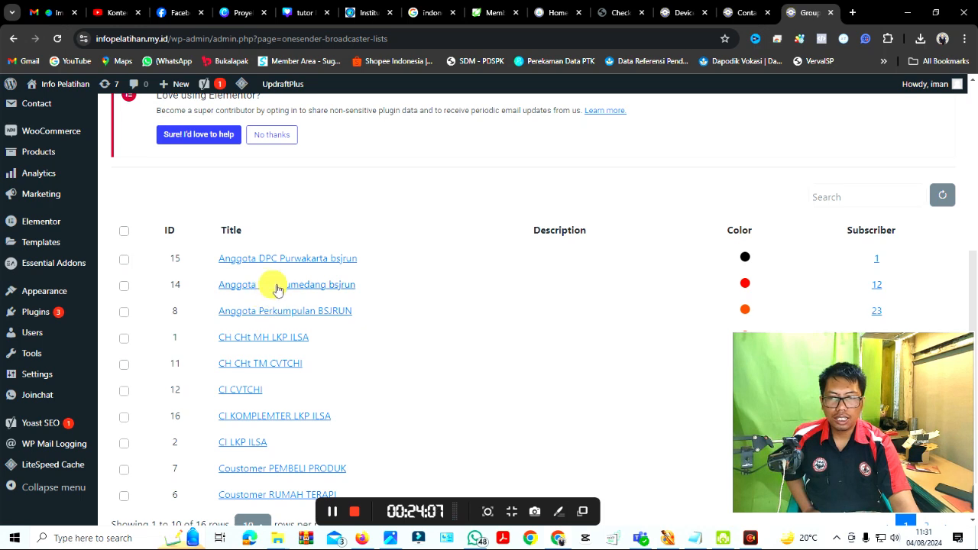
{"action": "scroll", "coordinate": [278, 287], "scroll_direction": "up", "scroll_amount": 4}
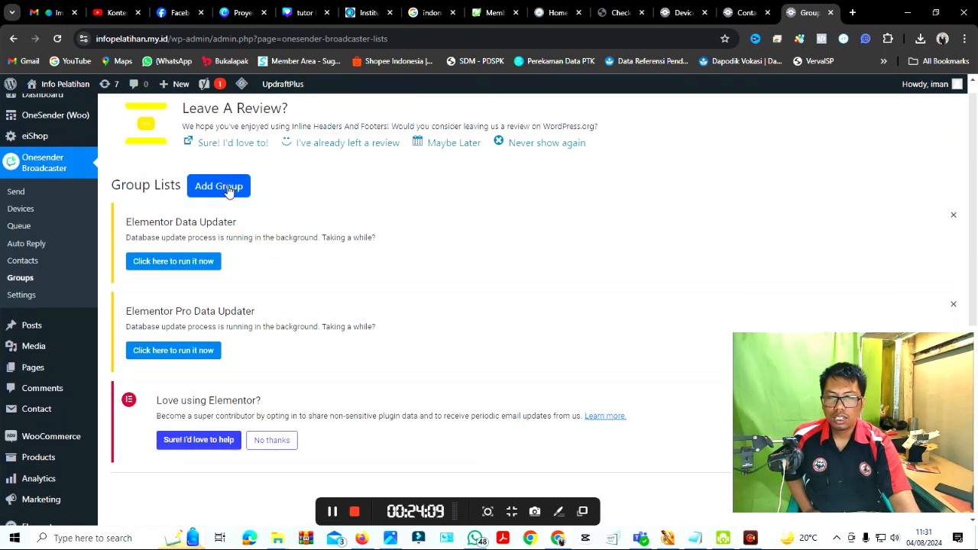
Reopen the unfinished group form and examine the target groups available for its Copy Subscriber to rule
{"action": "left_click", "coordinate": [226, 187]}
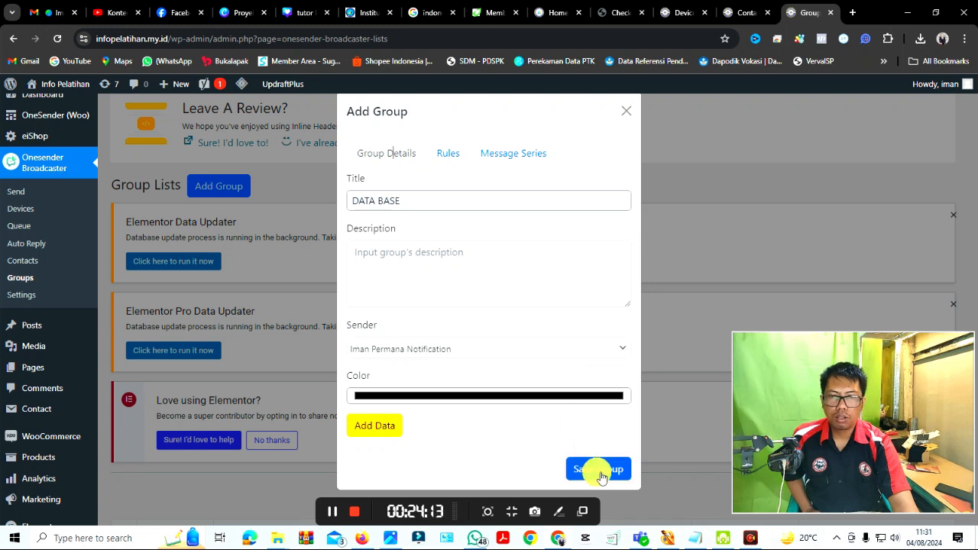
{"action": "left_click", "coordinate": [449, 156]}
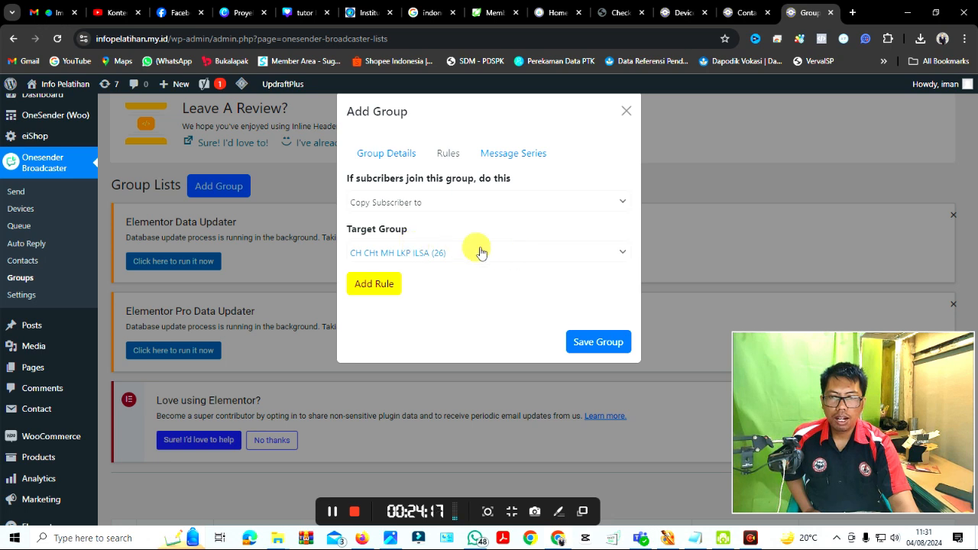
{"action": "left_click", "coordinate": [565, 257]}
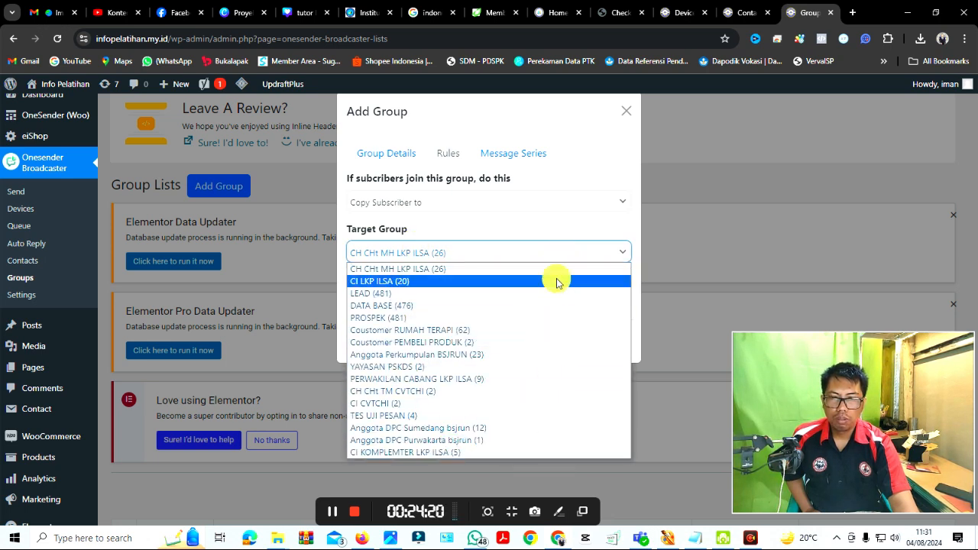
{"action": "left_click", "coordinate": [607, 253]}
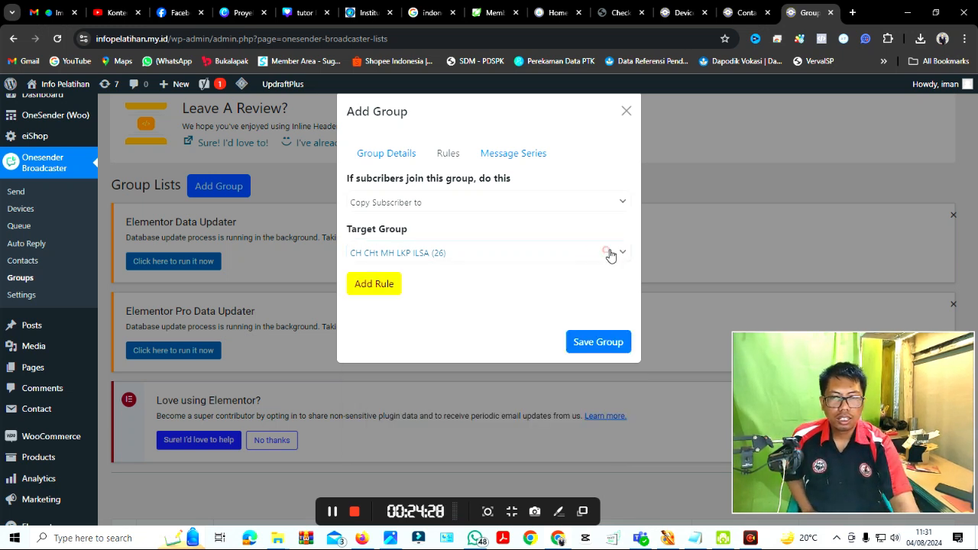
{"action": "left_click", "coordinate": [617, 253]}
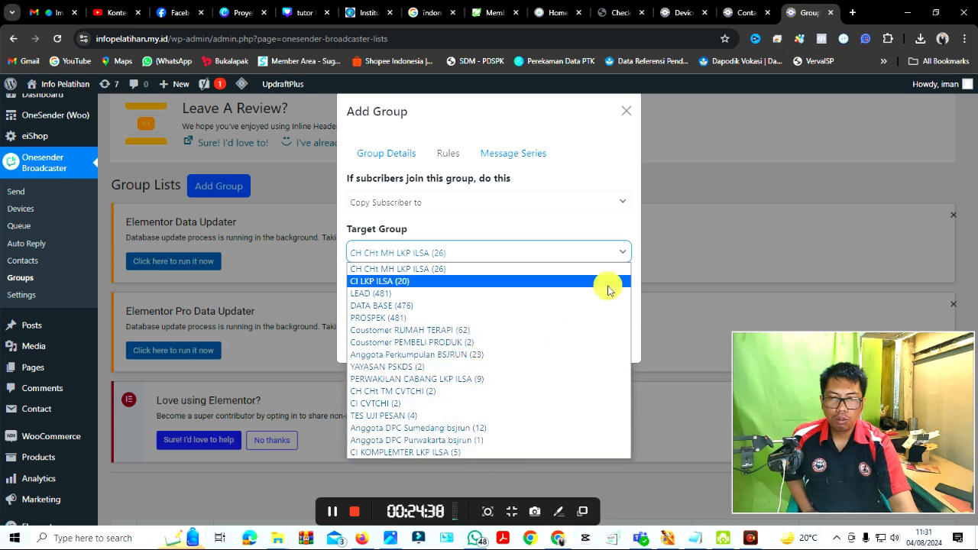
{"action": "left_click", "coordinate": [626, 261]}
Revisit the form's message series and group details, close it without saving, and glance over the group list
{"action": "left_click", "coordinate": [517, 155]}
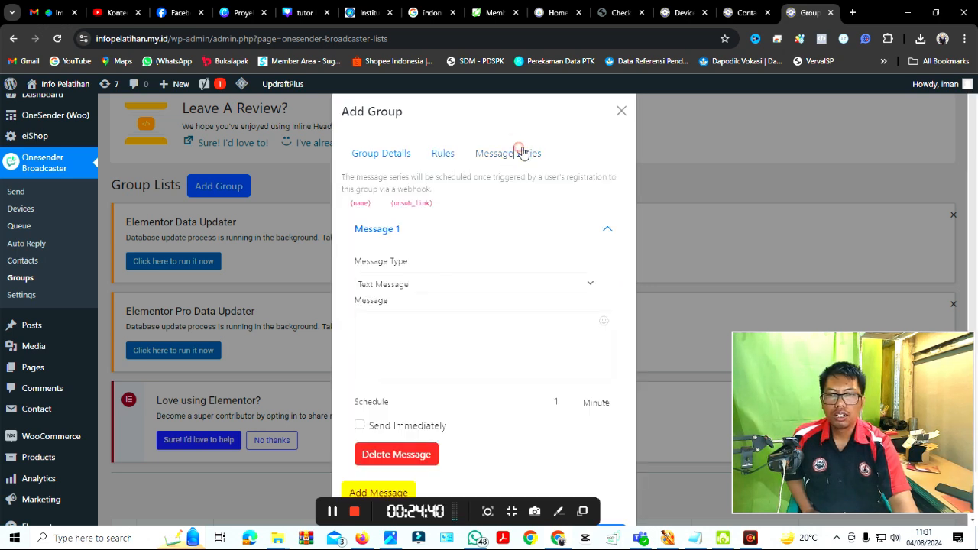
{"action": "left_click", "coordinate": [393, 155]}
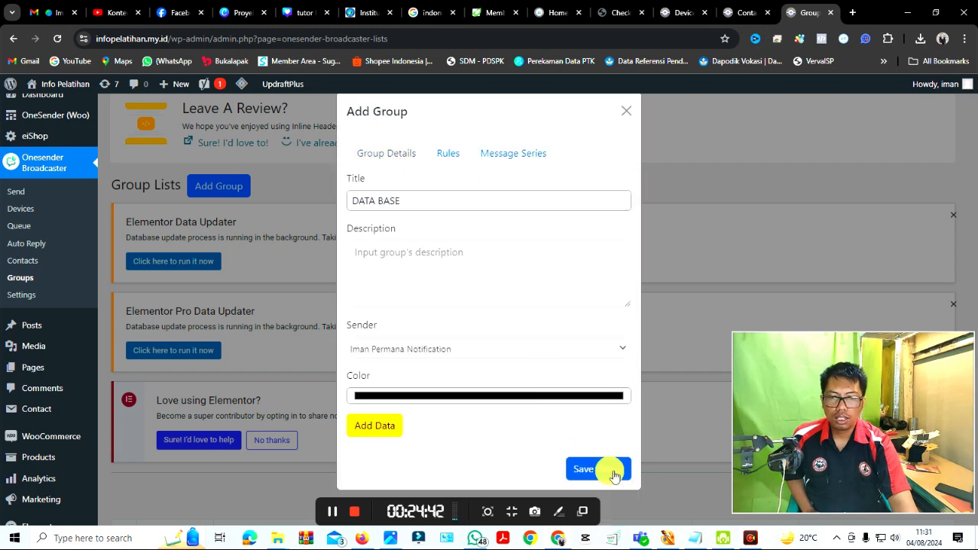
{"action": "left_click", "coordinate": [627, 110]}
{"action": "scroll", "coordinate": [522, 344], "scroll_direction": "down", "scroll_amount": 4}
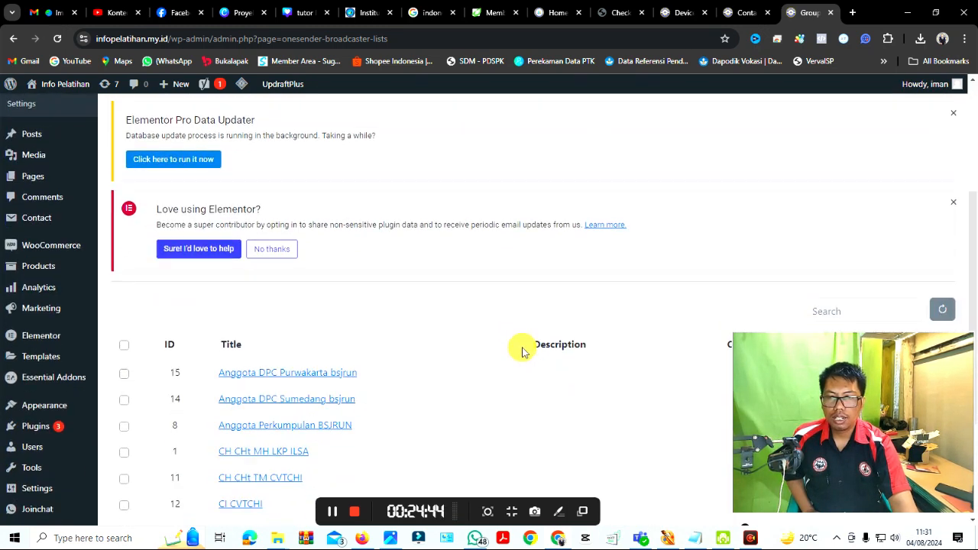
{"action": "scroll", "coordinate": [313, 309], "scroll_direction": "up", "scroll_amount": 5}
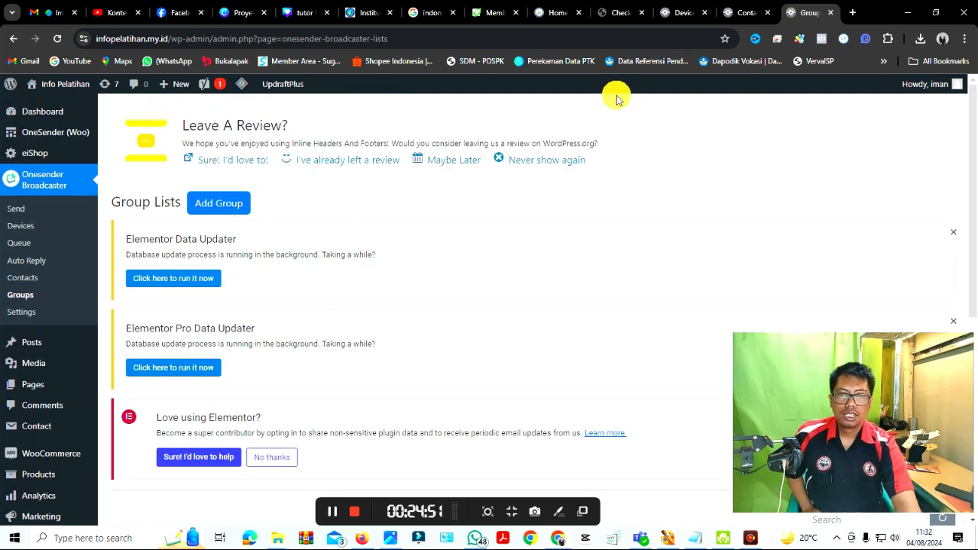
Review the contact list with its phone, source, group and status columns
{"action": "left_click", "coordinate": [735, 16]}
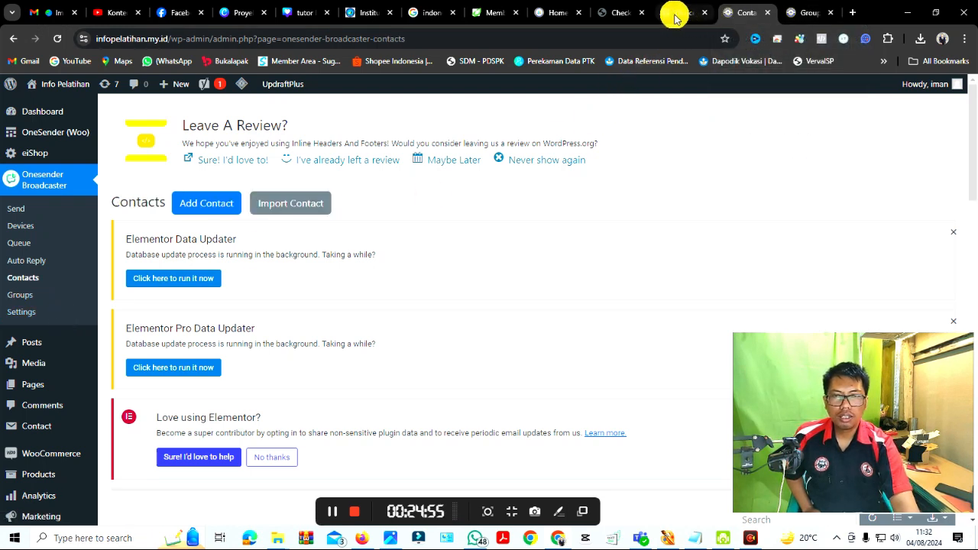
{"action": "mouse_move", "coordinate": [676, 18]}
{"action": "scroll", "coordinate": [650, 284], "scroll_direction": "down", "scroll_amount": 4}
{"action": "scroll", "coordinate": [651, 284], "scroll_direction": "up", "scroll_amount": 3}
{"action": "scroll", "coordinate": [655, 288], "scroll_direction": "down", "scroll_amount": 1}
{"action": "scroll", "coordinate": [654, 287], "scroll_direction": "down", "scroll_amount": 2}
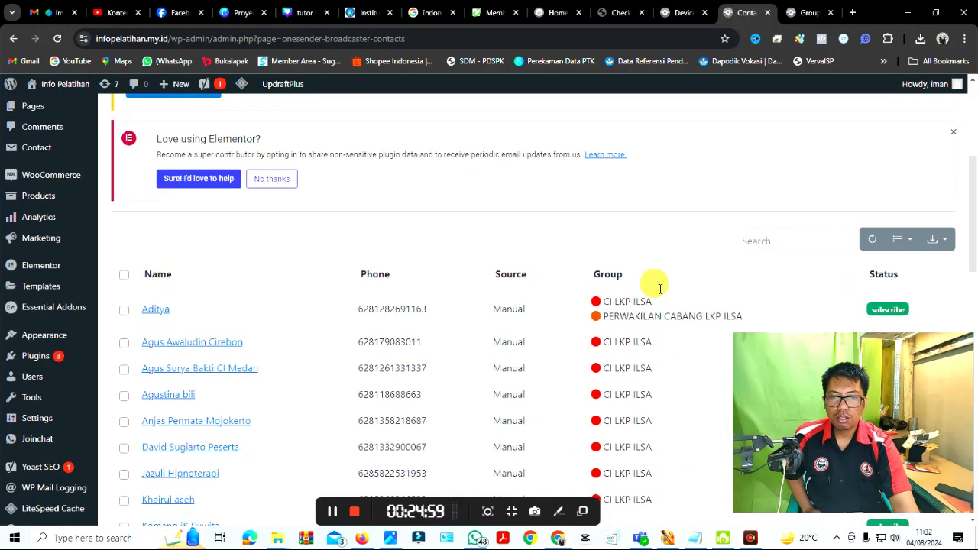
{"action": "scroll", "coordinate": [650, 283], "scroll_direction": "up", "scroll_amount": 3}
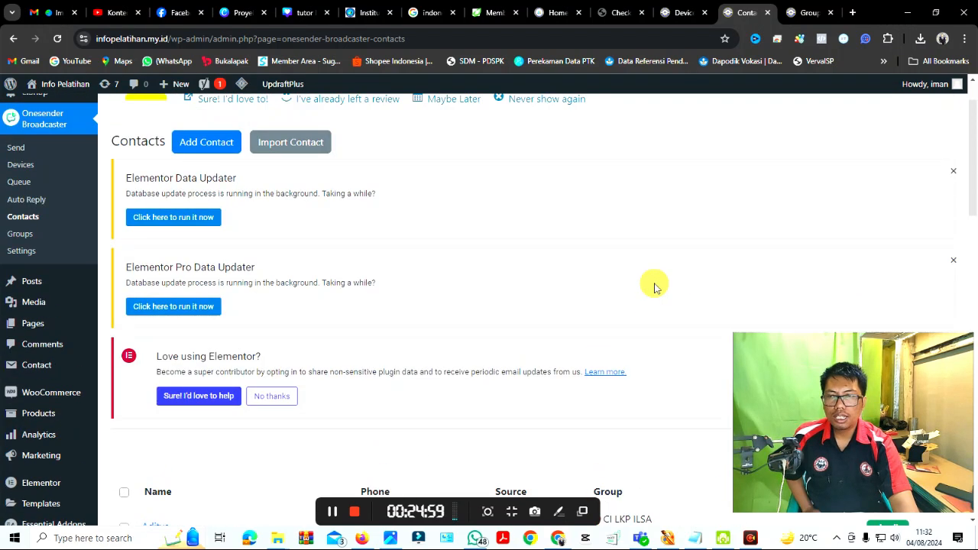
Fill in the Add Contact form with a name, a phone number and the DATA BASE group, and close it without saving
{"action": "left_click", "coordinate": [213, 147]}
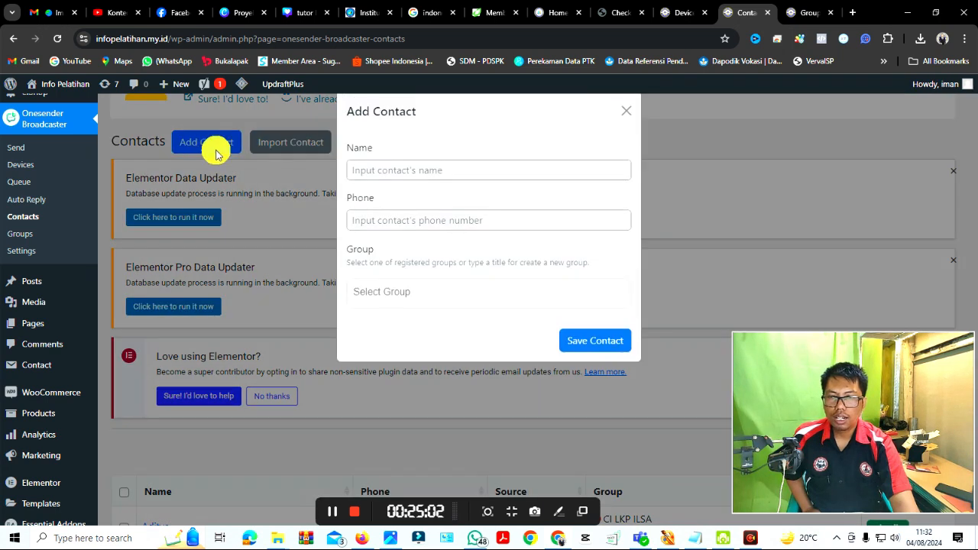
{"action": "left_click", "coordinate": [417, 171]}
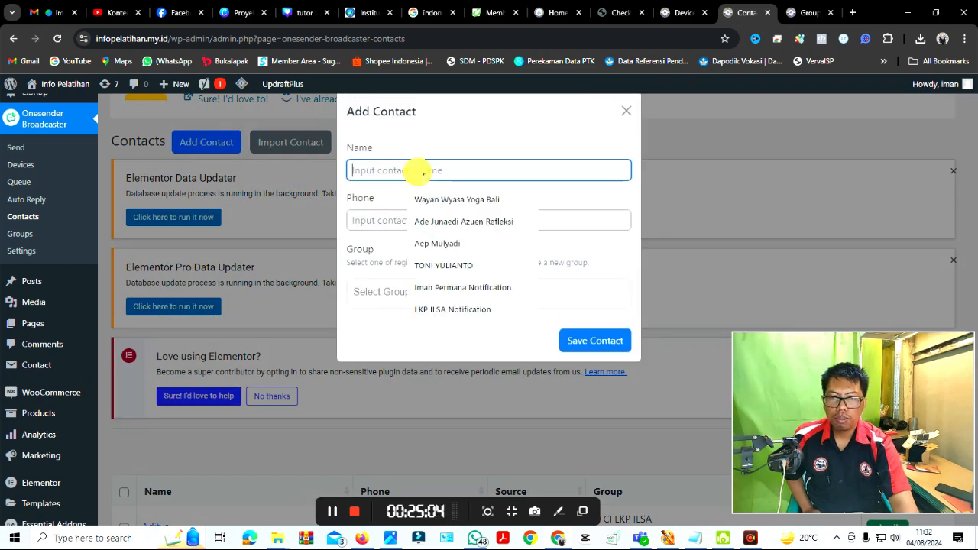
{"action": "left_click", "coordinate": [437, 242]}
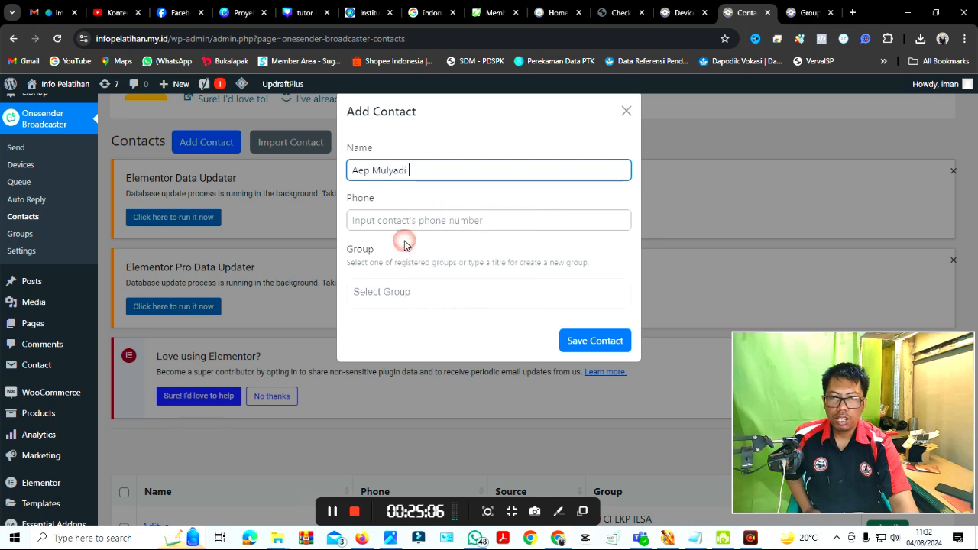
{"action": "left_click", "coordinate": [367, 223]}
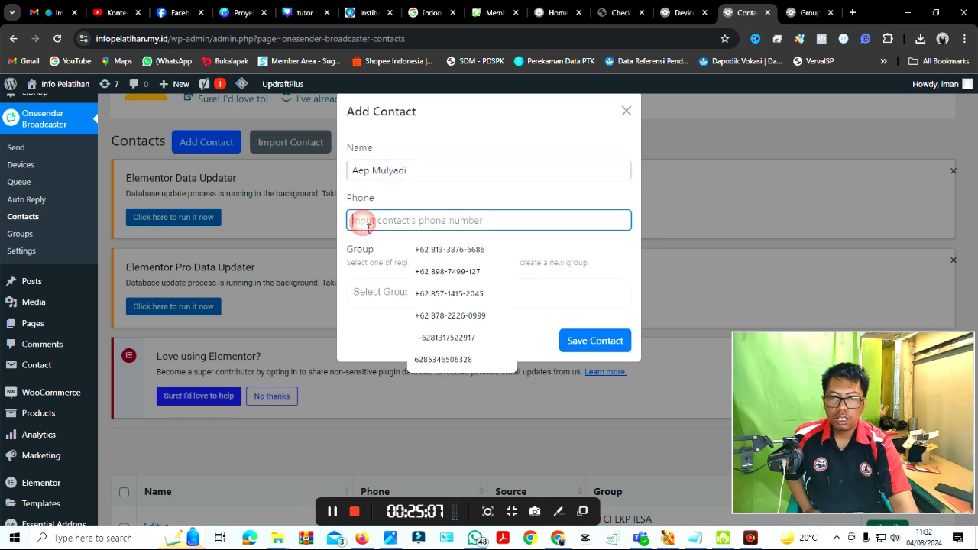
{"action": "left_click", "coordinate": [475, 251]}
{"action": "left_click", "coordinate": [424, 298]}
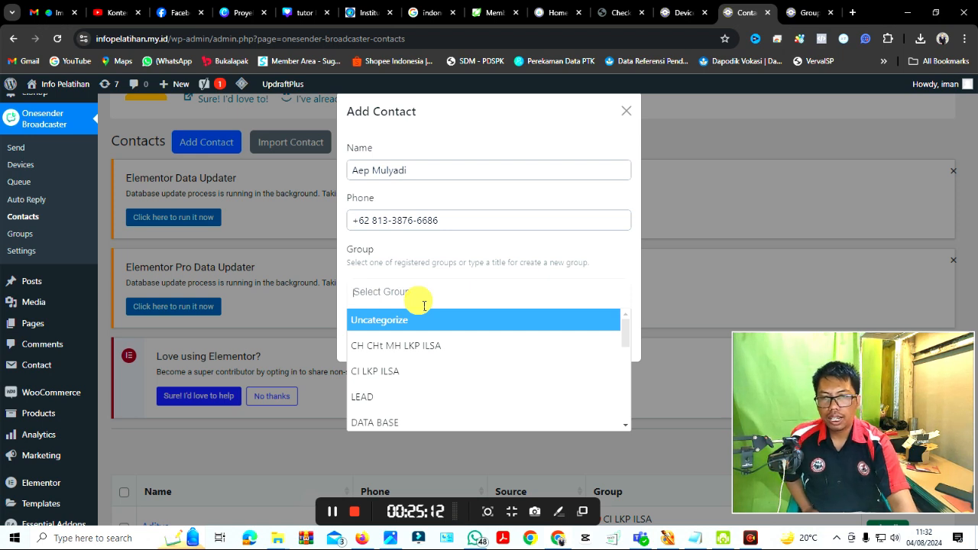
{"action": "left_click", "coordinate": [403, 420]}
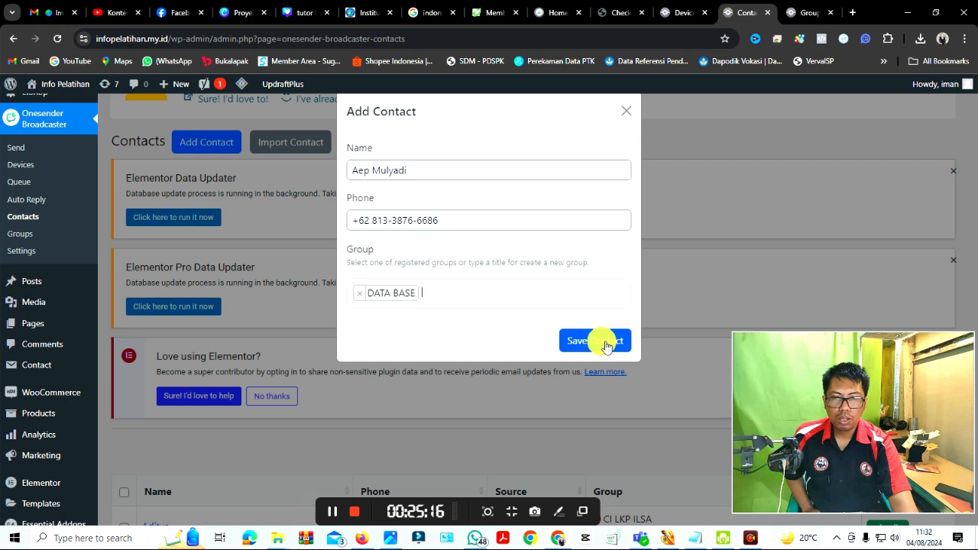
{"action": "left_click", "coordinate": [628, 114]}
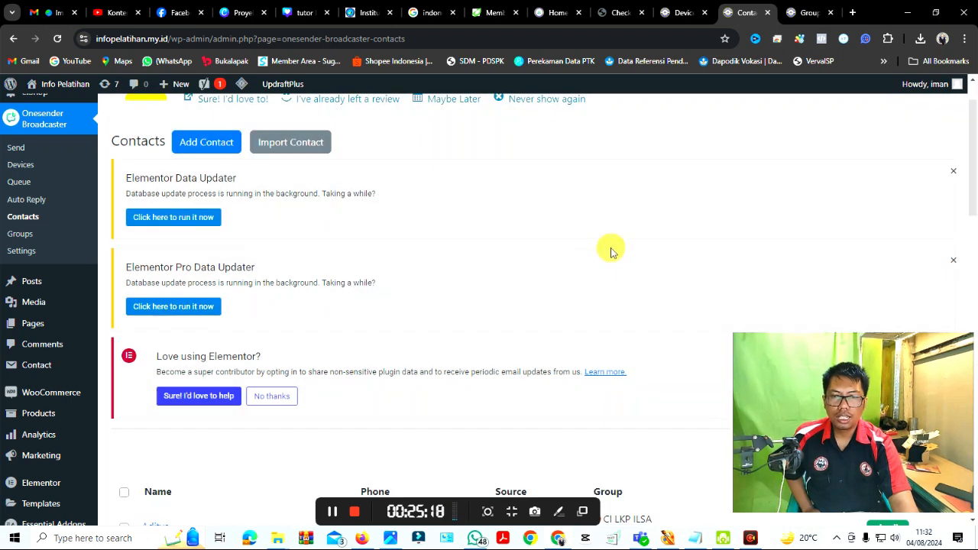
Look through the existing contacts and the groups assigned to each
{"action": "scroll", "coordinate": [611, 249], "scroll_direction": "down", "scroll_amount": 5}
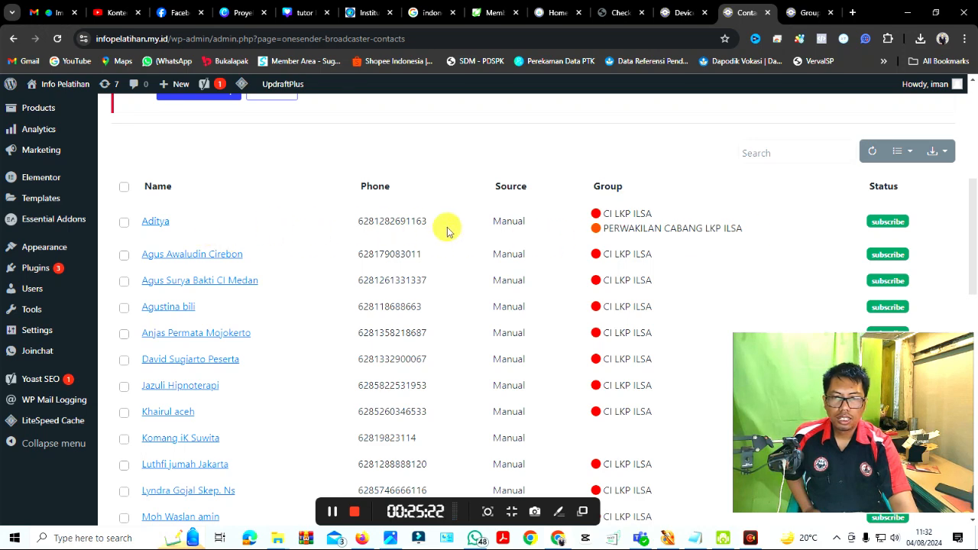
{"action": "scroll", "coordinate": [349, 273], "scroll_direction": "down", "scroll_amount": 3}
{"action": "scroll", "coordinate": [349, 276], "scroll_direction": "down", "scroll_amount": 1}
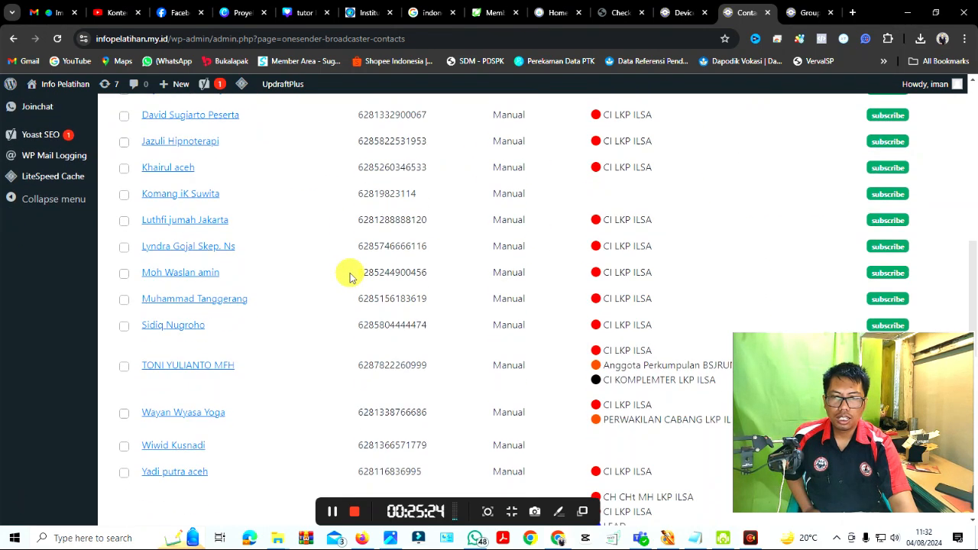
{"action": "scroll", "coordinate": [349, 277], "scroll_direction": "up", "scroll_amount": 9}
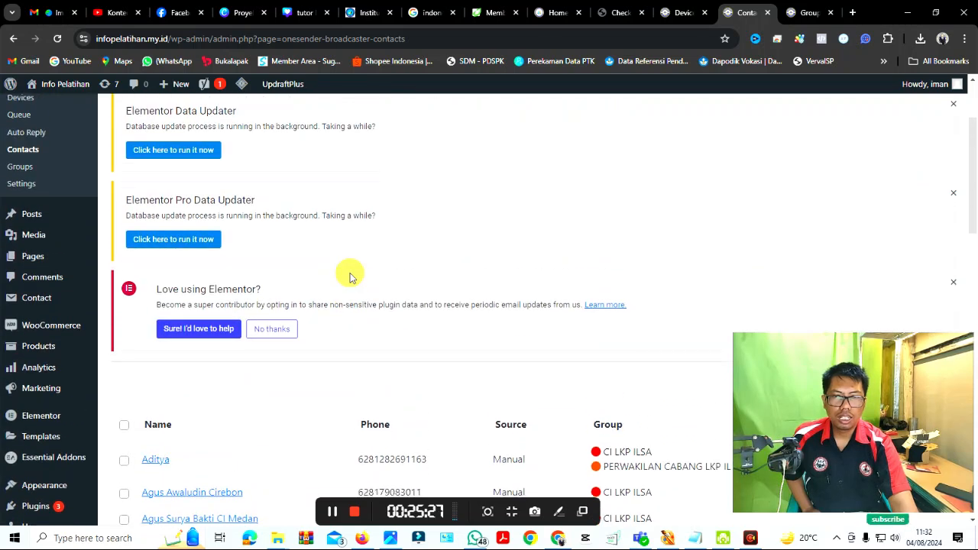
Revisit the group list and the devices list with their webhook URLs
{"action": "left_click", "coordinate": [808, 13]}
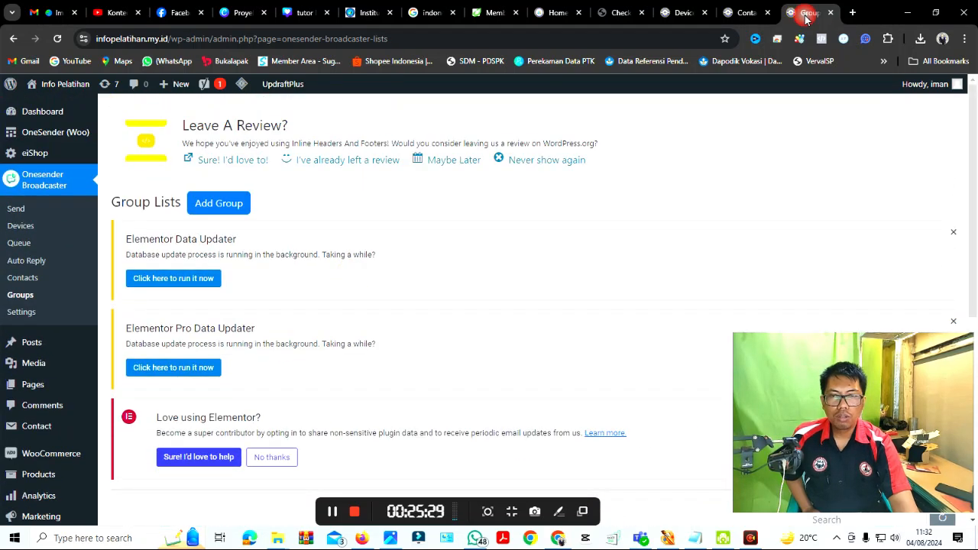
{"action": "scroll", "coordinate": [611, 288], "scroll_direction": "down", "scroll_amount": 3}
{"action": "scroll", "coordinate": [611, 288], "scroll_direction": "up", "scroll_amount": 3}
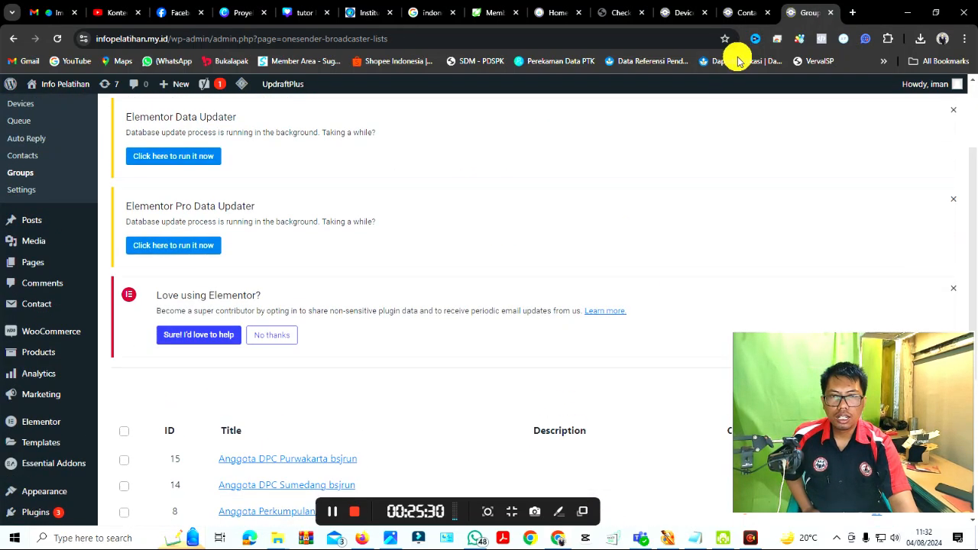
{"action": "left_click", "coordinate": [672, 13]}
{"action": "scroll", "coordinate": [643, 187], "scroll_direction": "down", "scroll_amount": 3}
{"action": "scroll", "coordinate": [644, 187], "scroll_direction": "up", "scroll_amount": 3}
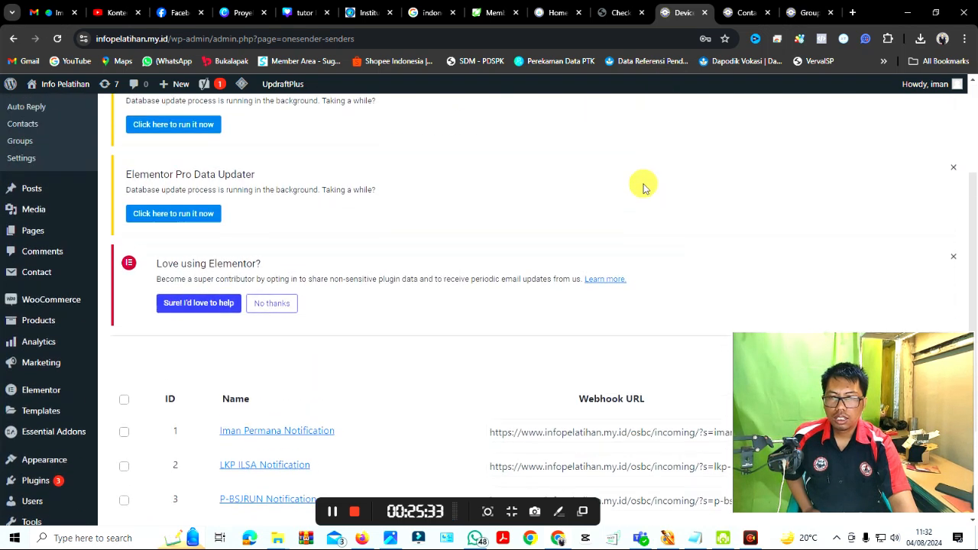
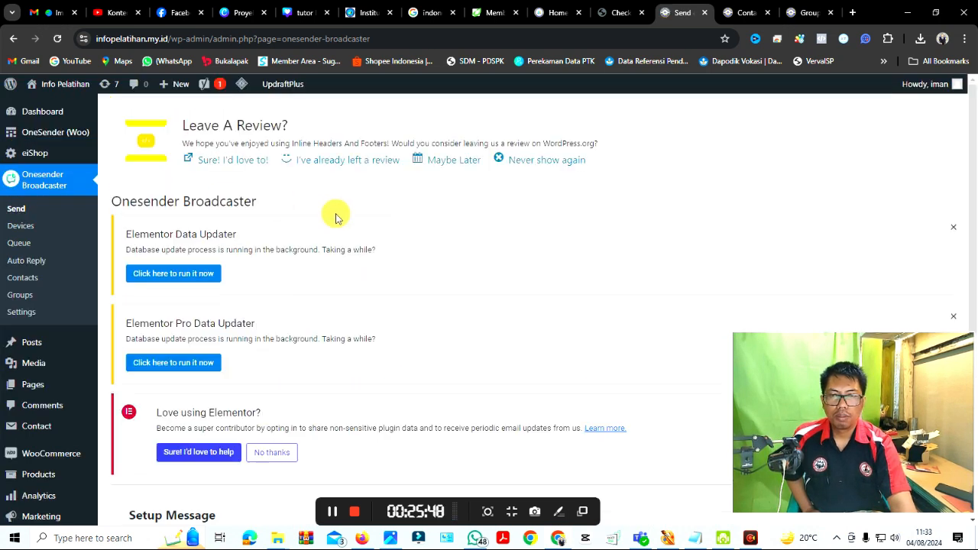
In the Send page's Setup Message form, choose the first listed notification device as the sender
{"action": "scroll", "coordinate": [560, 260], "scroll_direction": "down", "scroll_amount": 5}
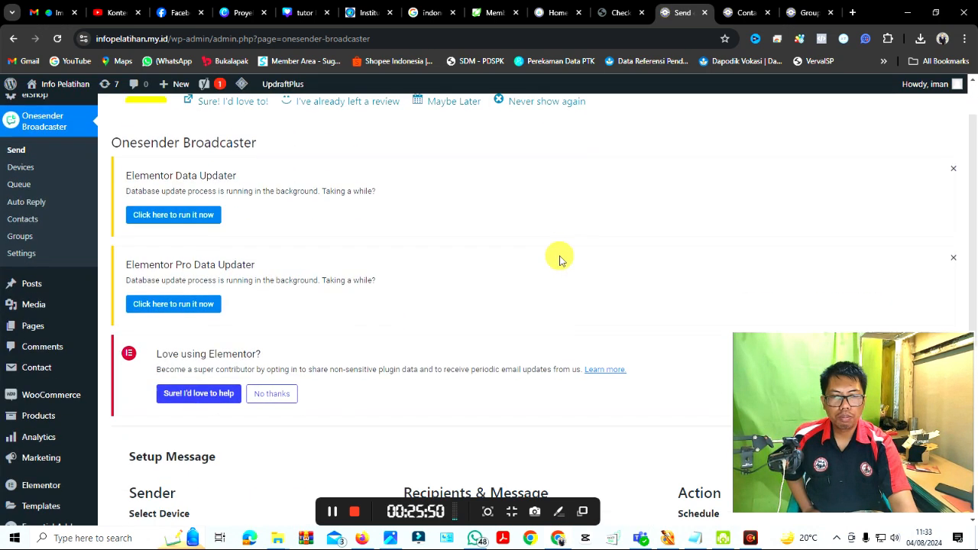
{"action": "scroll", "coordinate": [559, 260], "scroll_direction": "down", "scroll_amount": 1}
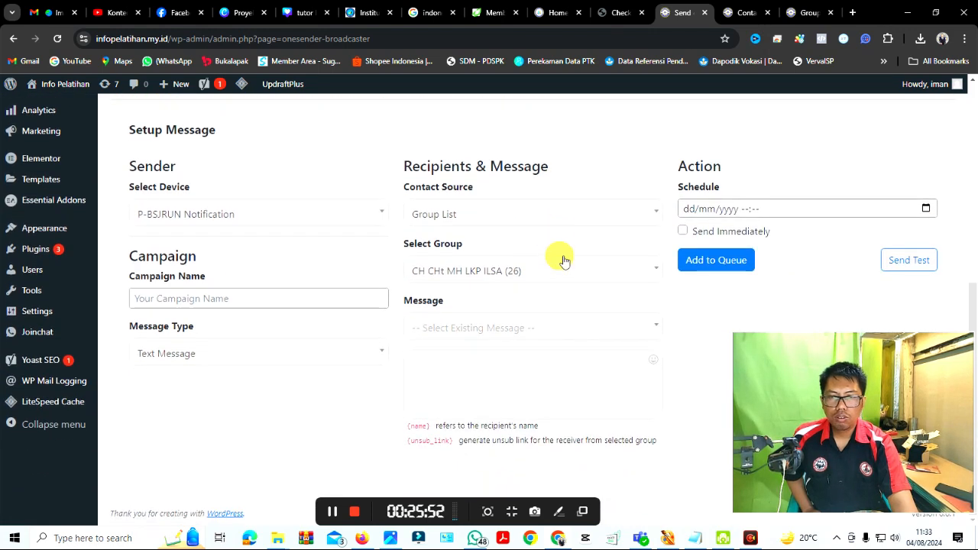
{"action": "left_click", "coordinate": [380, 213]}
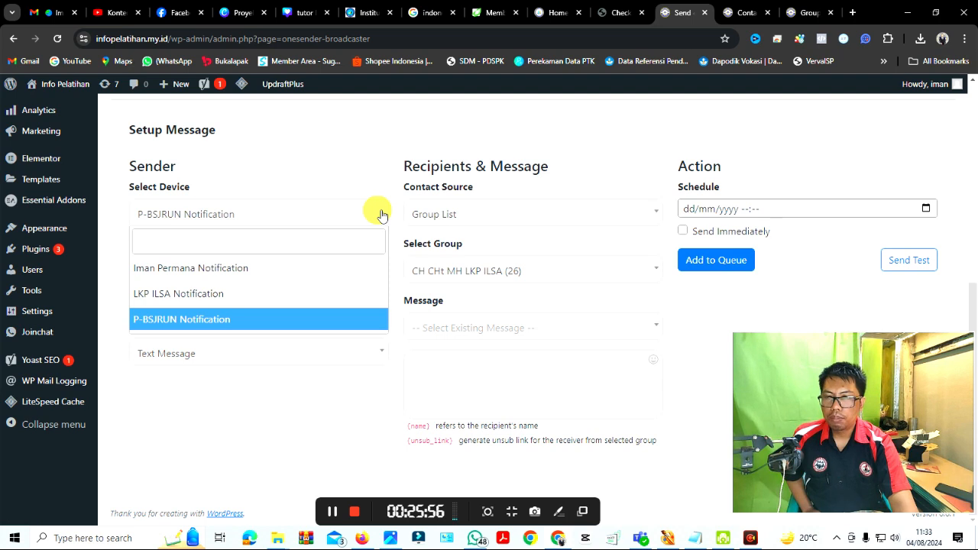
{"action": "left_click", "coordinate": [299, 272]}
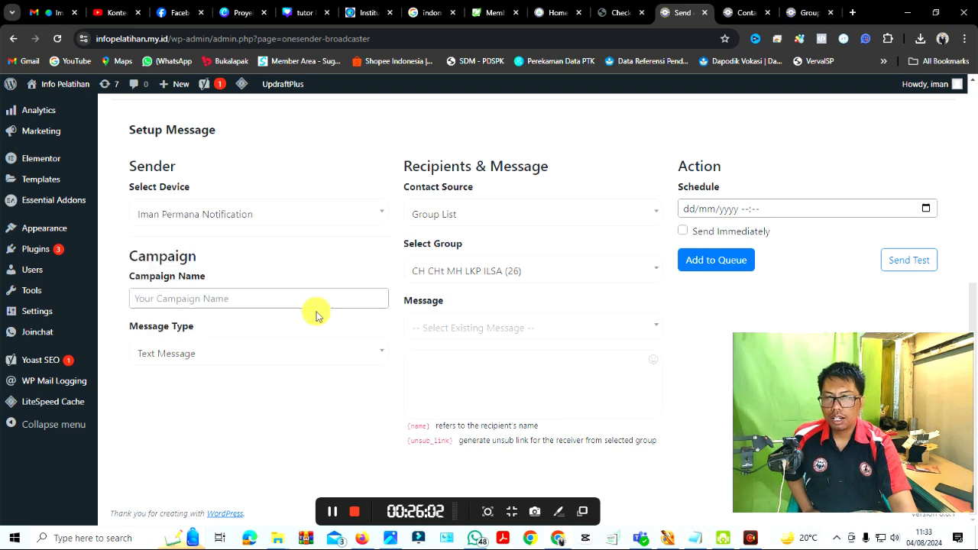
Name the campaign Surat Edaran and set its message type to Text + Image Message
{"action": "left_click", "coordinate": [249, 301]}
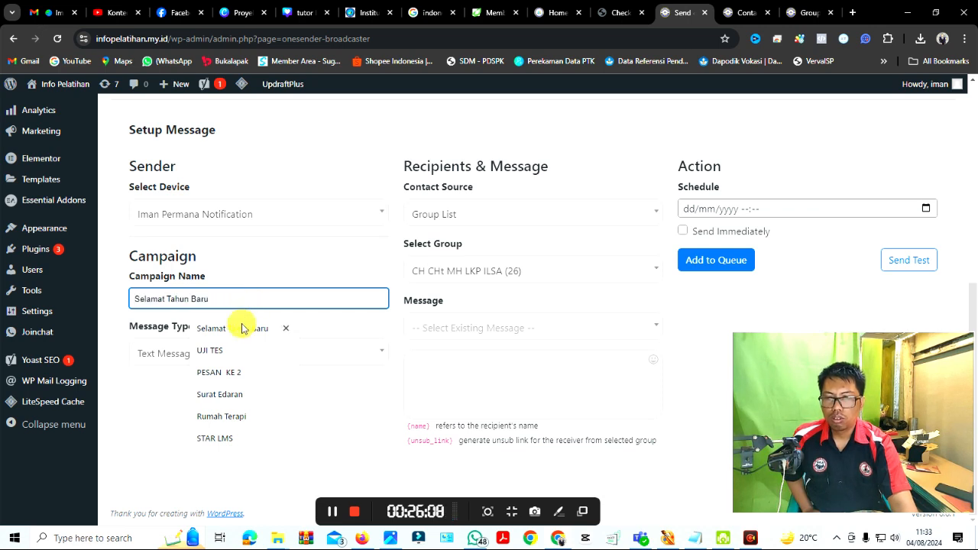
{"action": "left_click", "coordinate": [231, 394]}
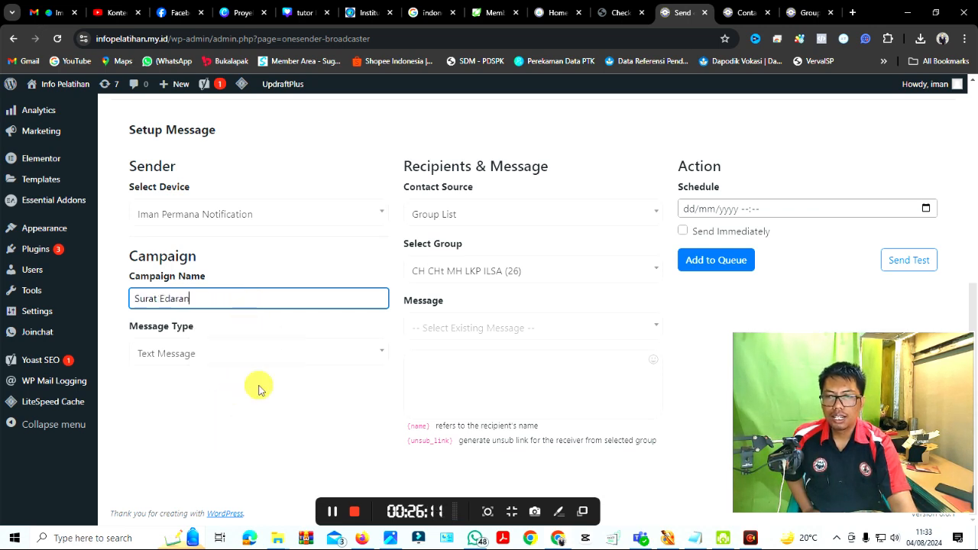
{"action": "left_click", "coordinate": [367, 358]}
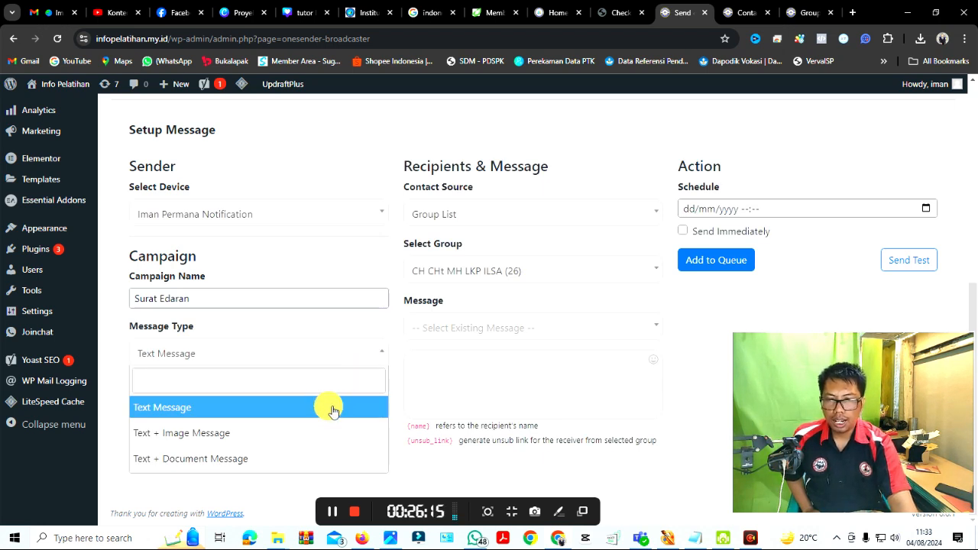
{"action": "left_click", "coordinate": [256, 433]}
{"action": "scroll", "coordinate": [594, 340], "scroll_direction": "down", "scroll_amount": 1}
{"action": "scroll", "coordinate": [498, 262], "scroll_direction": "up", "scroll_amount": 2}
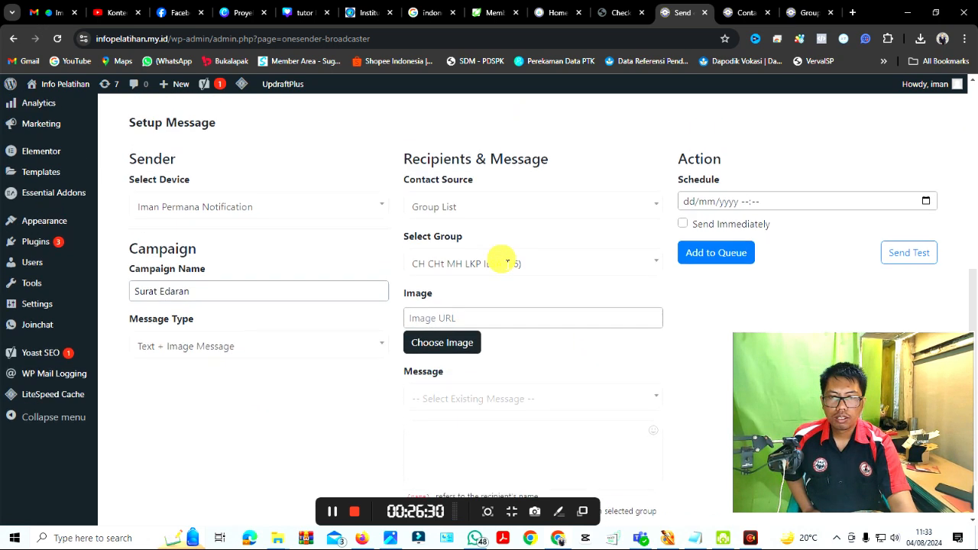
Review the contact source options, try Manual, and set the source back to Group List
{"action": "left_click", "coordinate": [651, 275]}
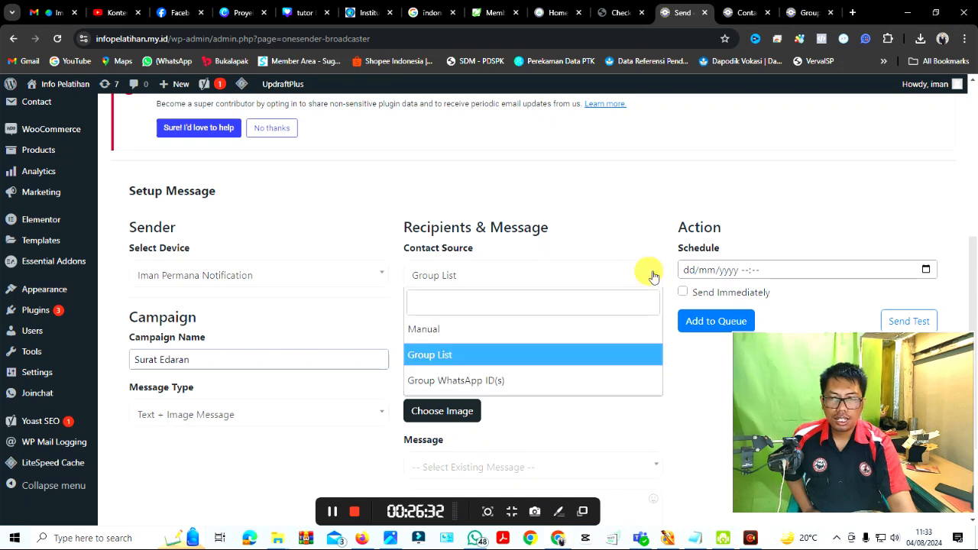
{"action": "scroll", "coordinate": [638, 356], "scroll_direction": "down", "scroll_amount": 1}
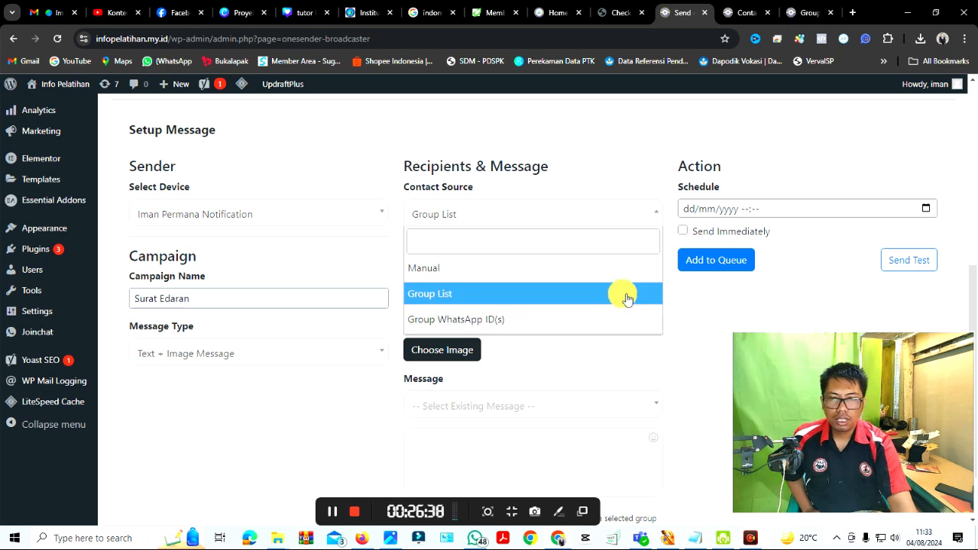
{"action": "left_click", "coordinate": [627, 298]}
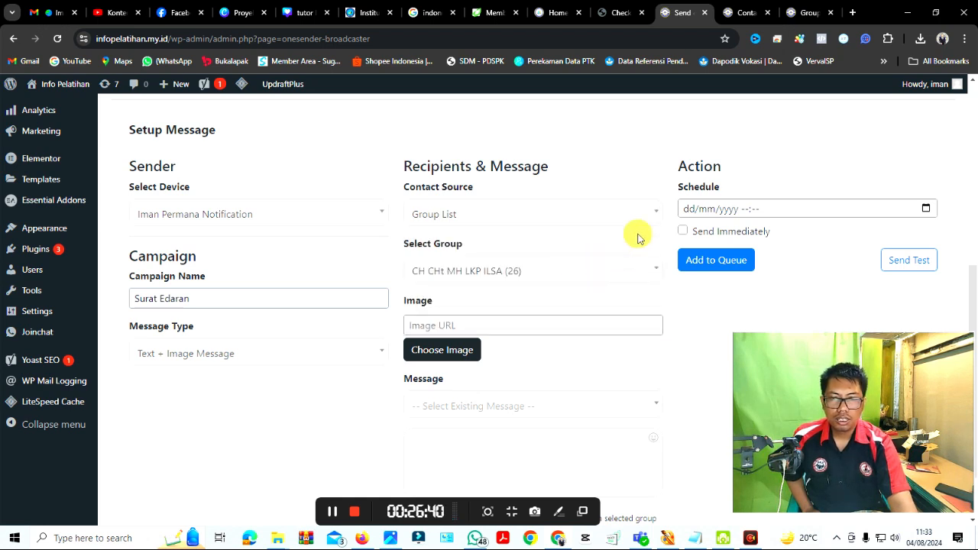
{"action": "left_click", "coordinate": [654, 217]}
{"action": "left_click", "coordinate": [604, 268]}
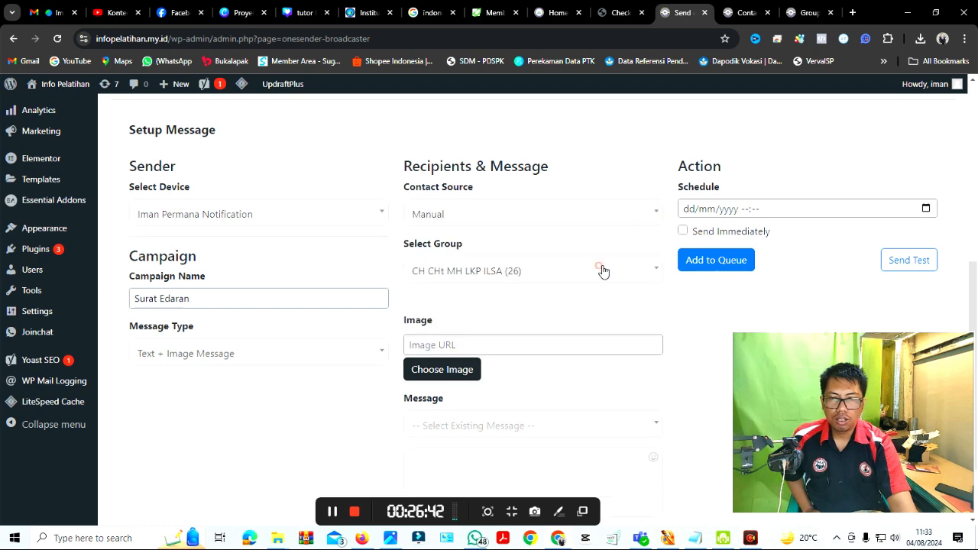
{"action": "left_click", "coordinate": [653, 212]}
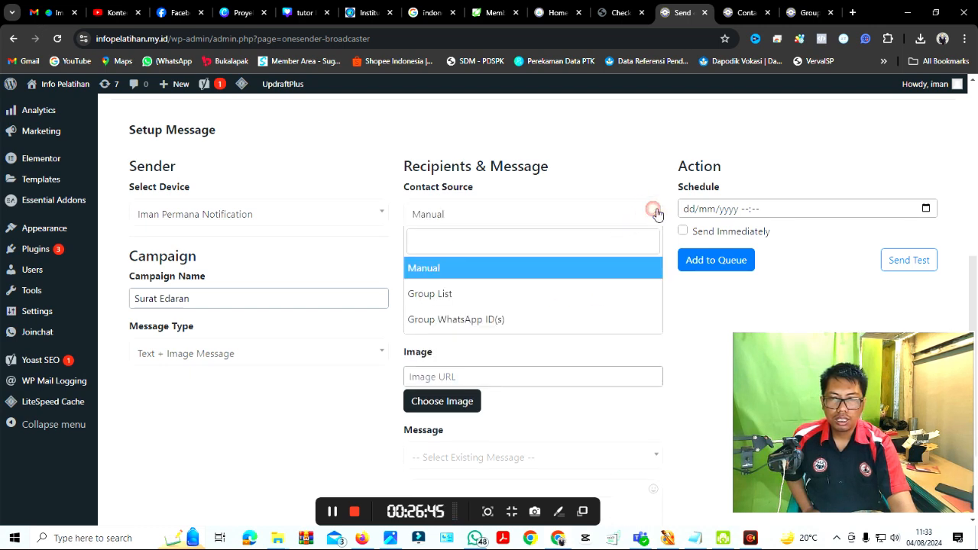
{"action": "left_click", "coordinate": [562, 291]}
Choose YAYASAN PSKDS from the group list as the recipient group
{"action": "left_click", "coordinate": [653, 272]}
{"action": "left_click", "coordinate": [655, 273]}
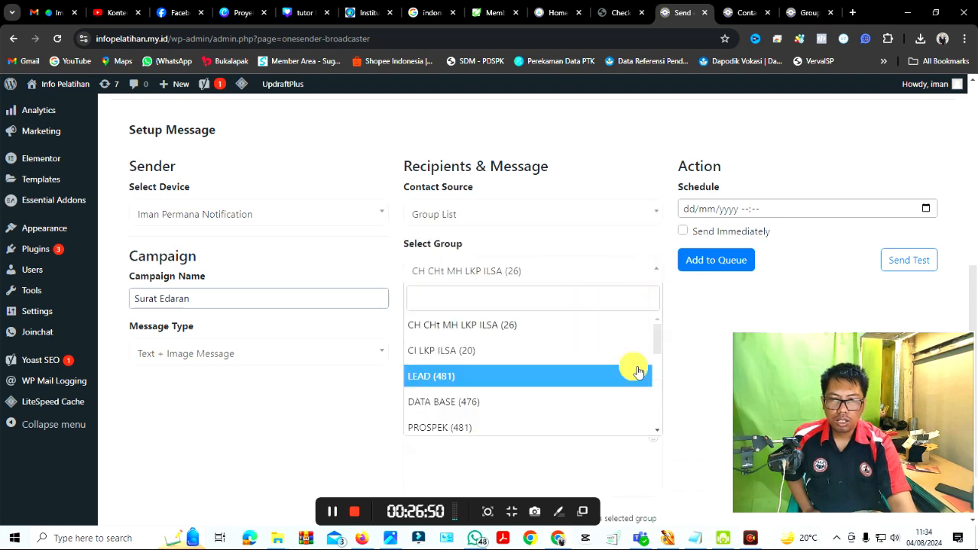
{"action": "left_click_drag", "start_coordinate": [651, 352], "coordinate": [656, 391]}
{"action": "left_click", "coordinate": [537, 356]}
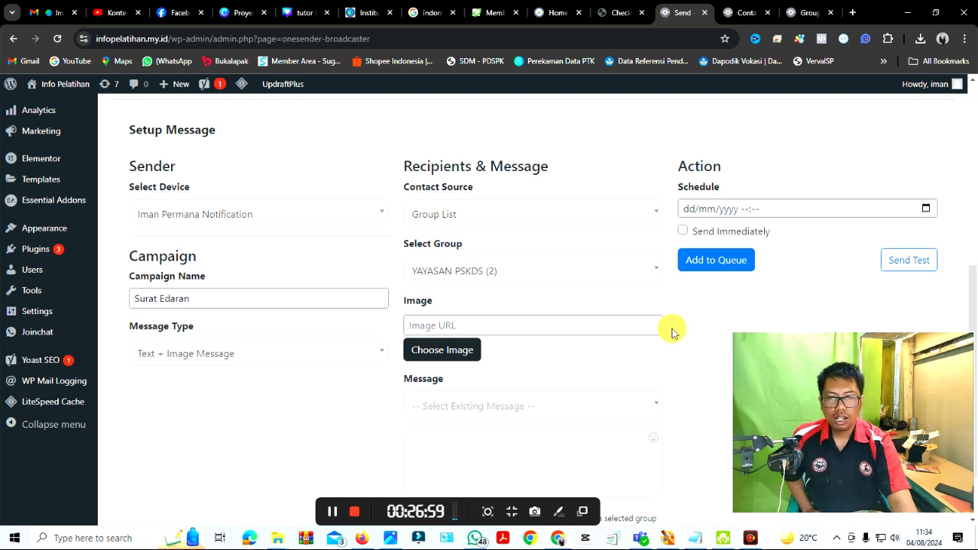
Attach diskon-50.jpg from the media library as the image of the broadcast message
{"action": "scroll", "coordinate": [657, 317], "scroll_direction": "down", "scroll_amount": 1}
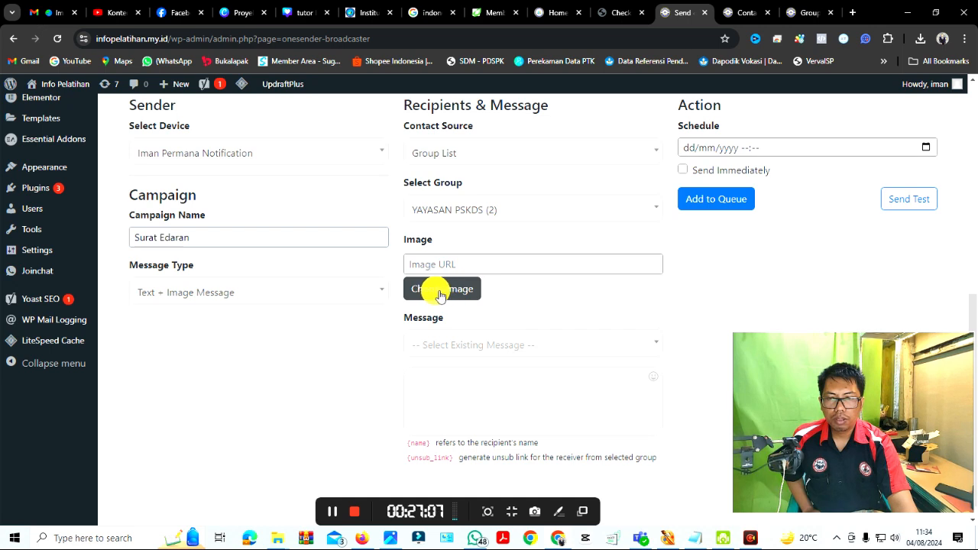
{"action": "left_click", "coordinate": [455, 294]}
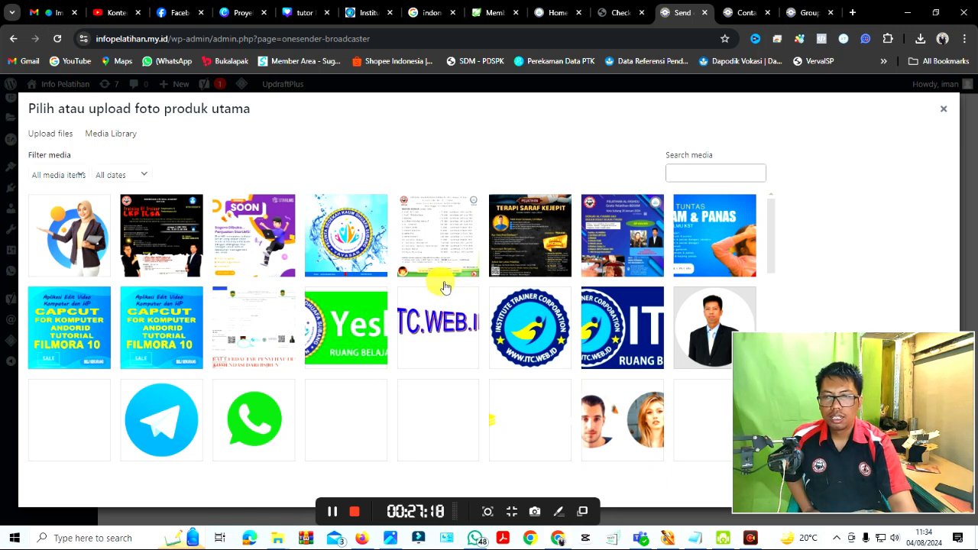
{"action": "left_click", "coordinate": [441, 244]}
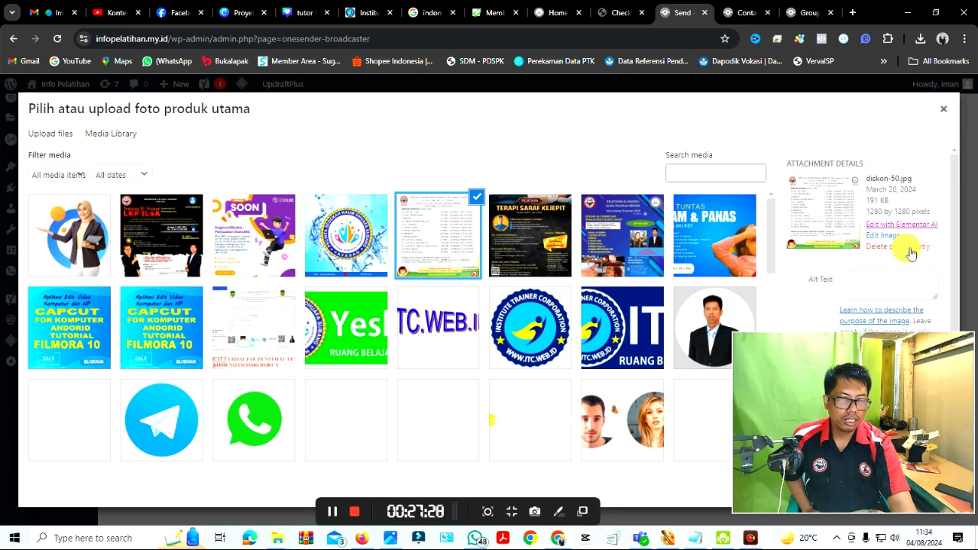
{"action": "left_click_drag", "start_coordinate": [893, 365], "coordinate": [193, 380]}
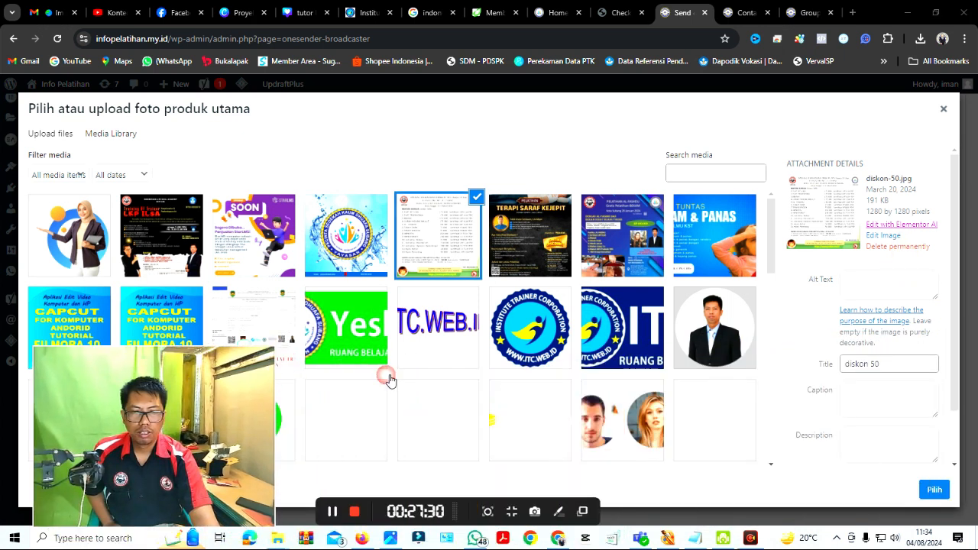
{"action": "left_click", "coordinate": [933, 488]}
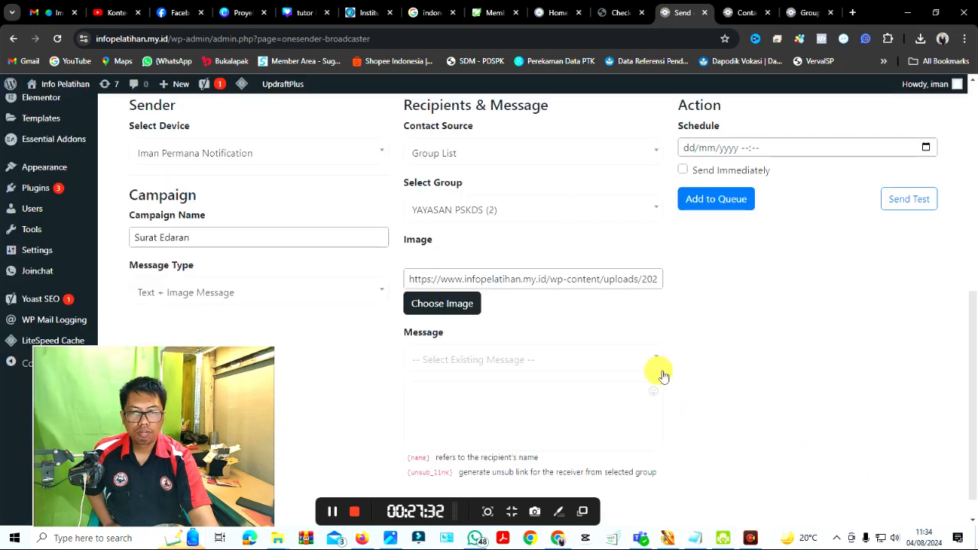
Browse the saved messages and load the third listed one, the Yeskas greeting starting with "Hallo {name}"
{"action": "scroll", "coordinate": [669, 367], "scroll_direction": "down", "scroll_amount": 1}
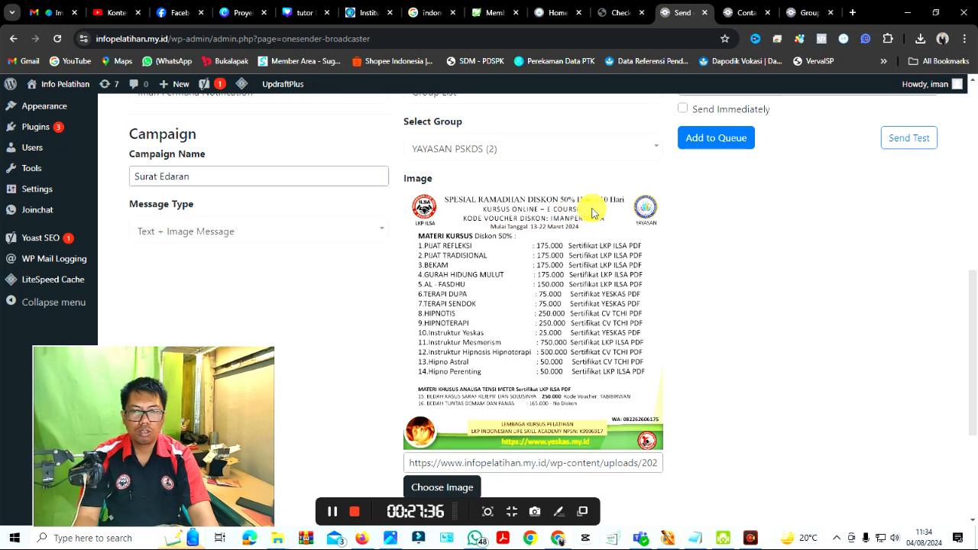
{"action": "scroll", "coordinate": [693, 273], "scroll_direction": "down", "scroll_amount": 2}
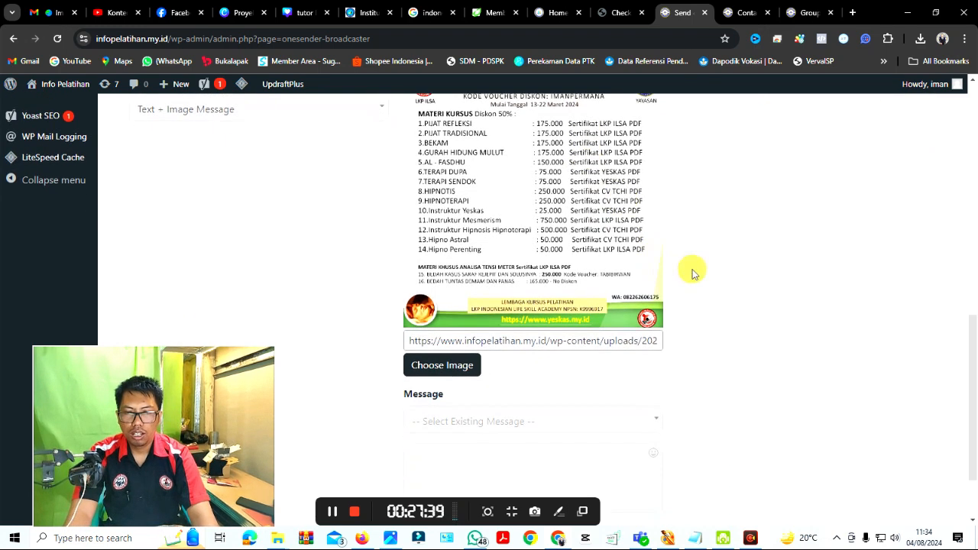
{"action": "scroll", "coordinate": [692, 274], "scroll_direction": "down", "scroll_amount": 2}
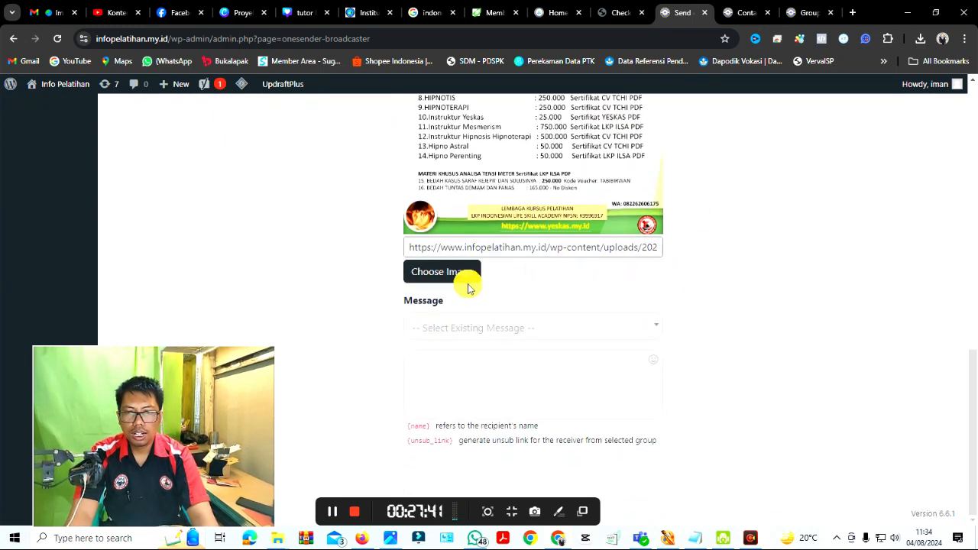
{"action": "left_click", "coordinate": [660, 330]}
{"action": "left_click", "coordinate": [662, 331]}
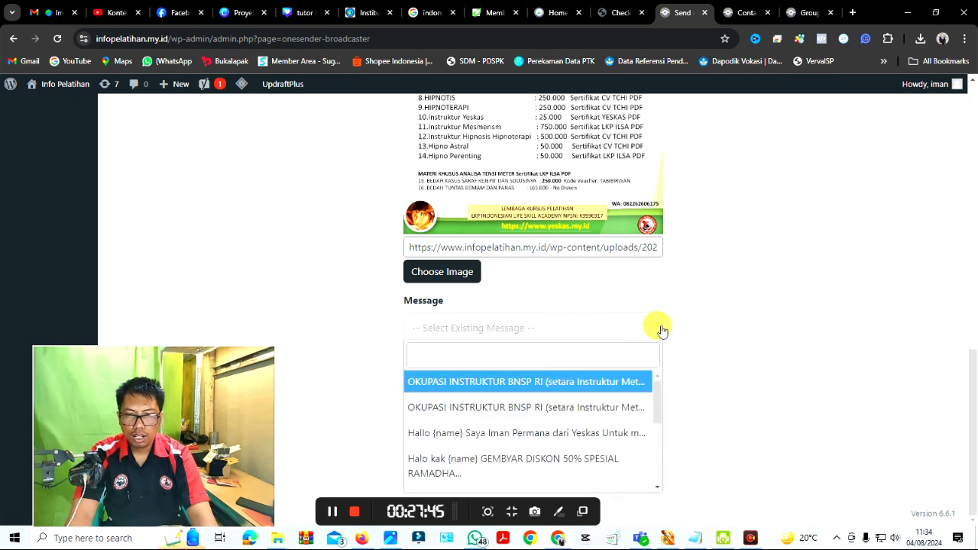
{"action": "left_click", "coordinate": [693, 338]}
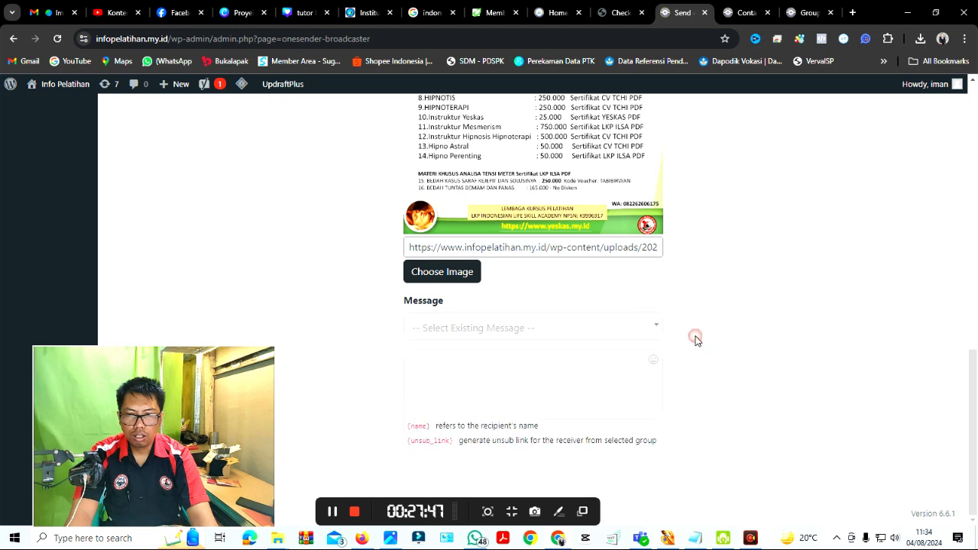
{"action": "left_click", "coordinate": [624, 327]}
{"action": "scroll", "coordinate": [612, 375], "scroll_direction": "down", "scroll_amount": 5}
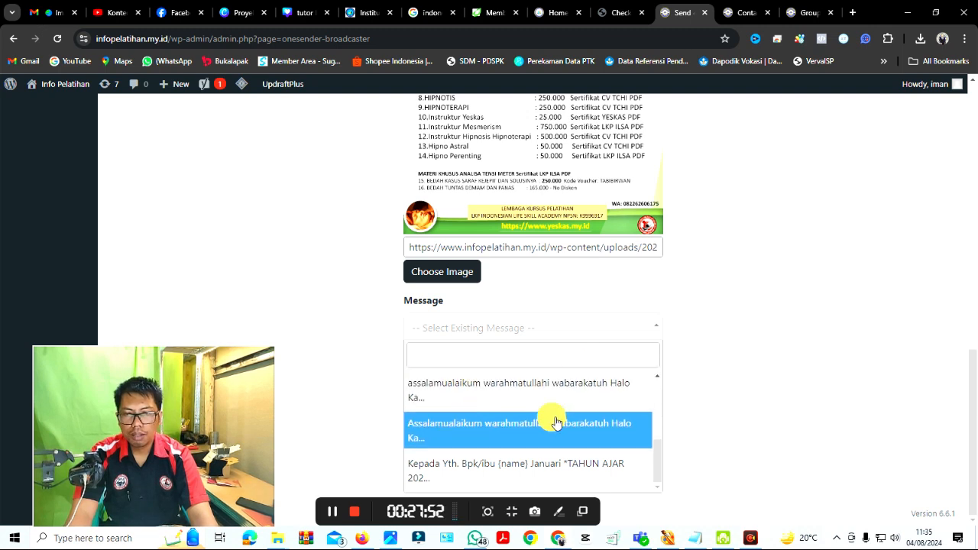
{"action": "scroll", "coordinate": [565, 389], "scroll_direction": "up", "scroll_amount": 1}
{"action": "left_click", "coordinate": [642, 327]}
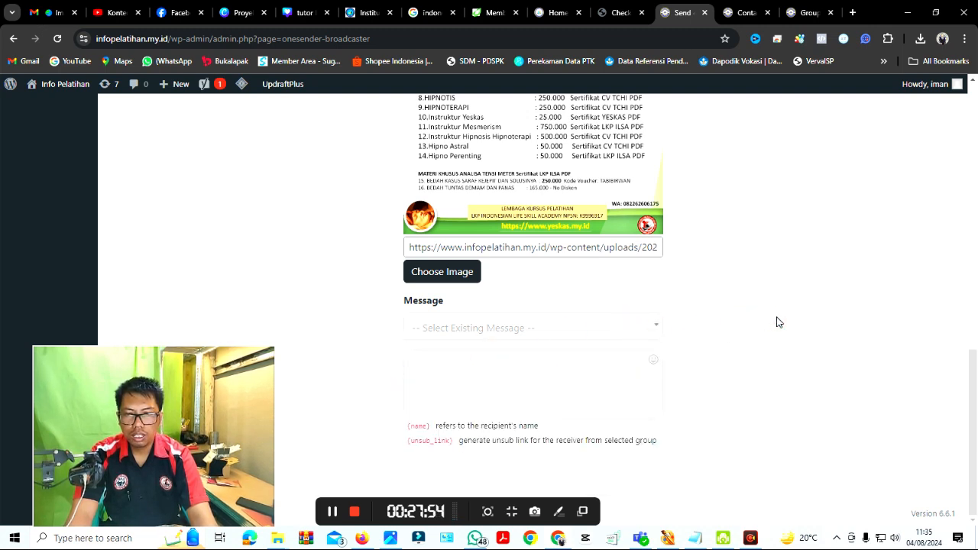
{"action": "left_click", "coordinate": [641, 325]}
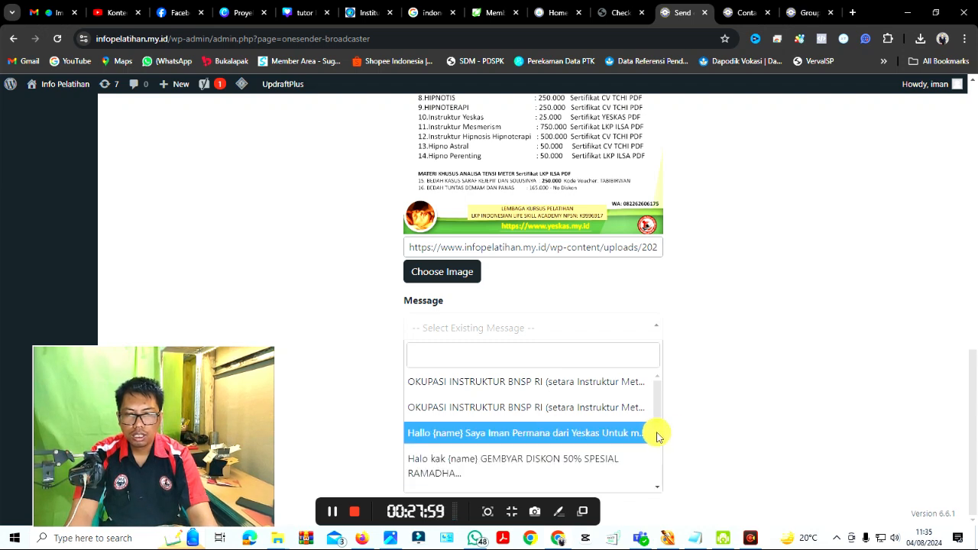
{"action": "left_click", "coordinate": [574, 434]}
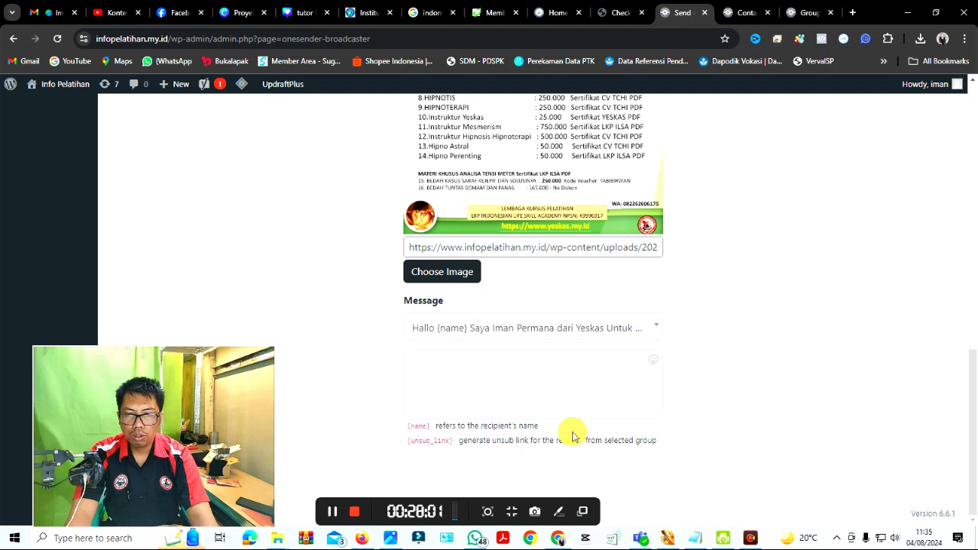
Read through the loaded message and clear all of its text from the message body
{"action": "left_click", "coordinate": [654, 328]}
{"action": "left_click", "coordinate": [636, 326]}
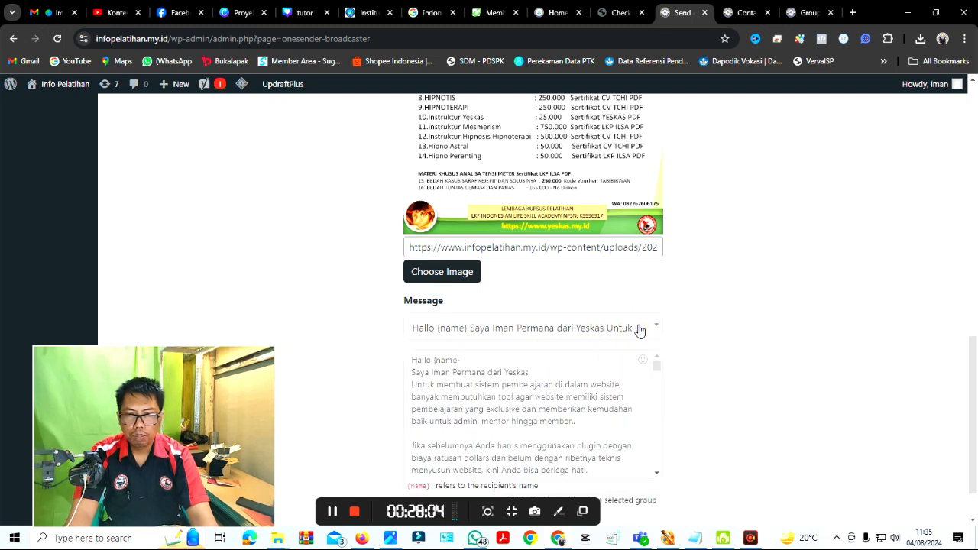
{"action": "scroll", "coordinate": [557, 412], "scroll_direction": "down", "scroll_amount": 5}
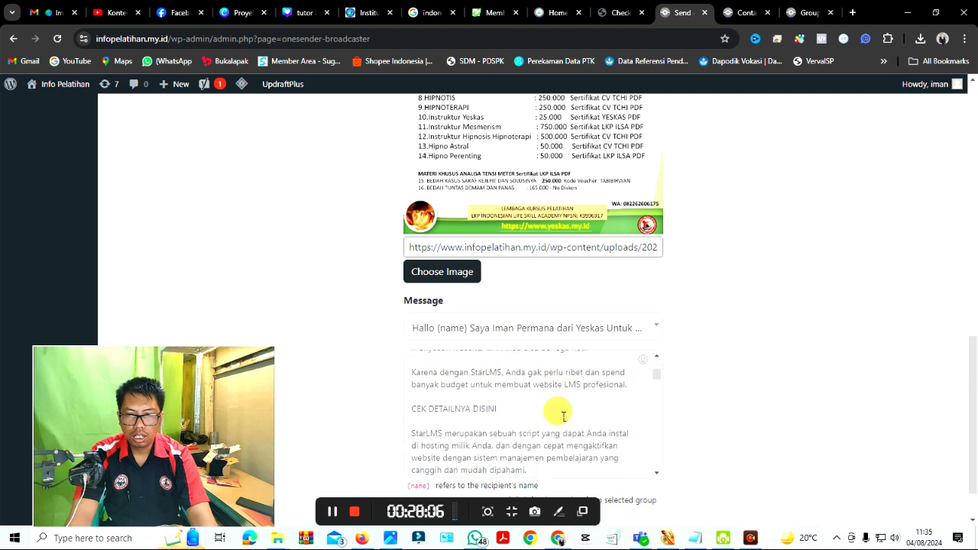
{"action": "scroll", "coordinate": [563, 420], "scroll_direction": "down", "scroll_amount": 10}
{"action": "left_click", "coordinate": [503, 468]}
{"action": "left_click_drag", "start_coordinate": [504, 468], "coordinate": [395, 327]}
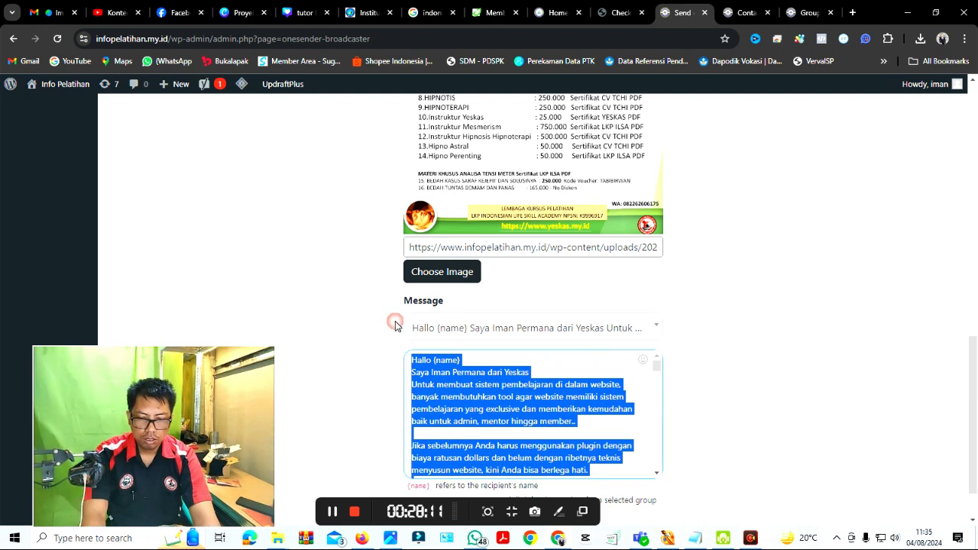
{"action": "key", "text": "BackSpace"}
{"action": "left_click_drag", "start_coordinate": [415, 359], "coordinate": [646, 490]}
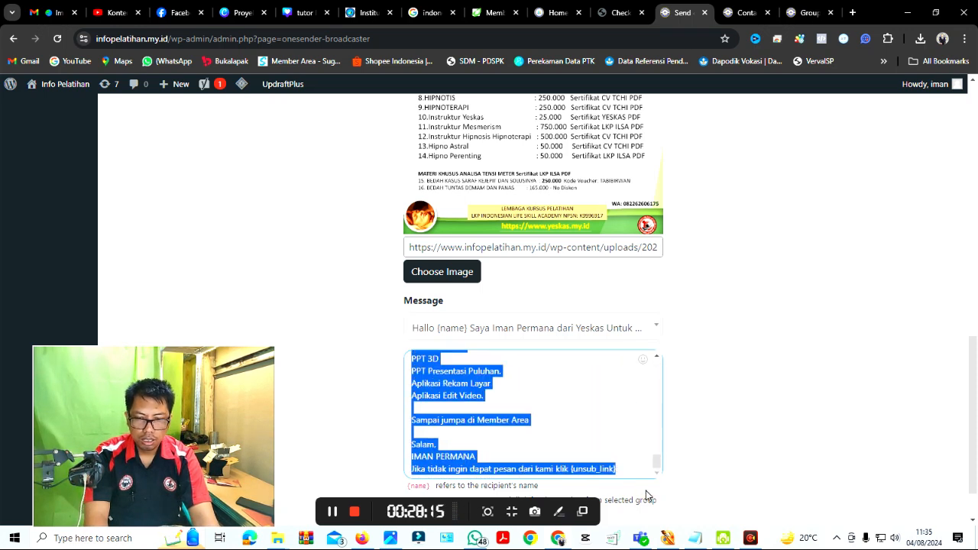
{"action": "key", "text": "BackSpace"}
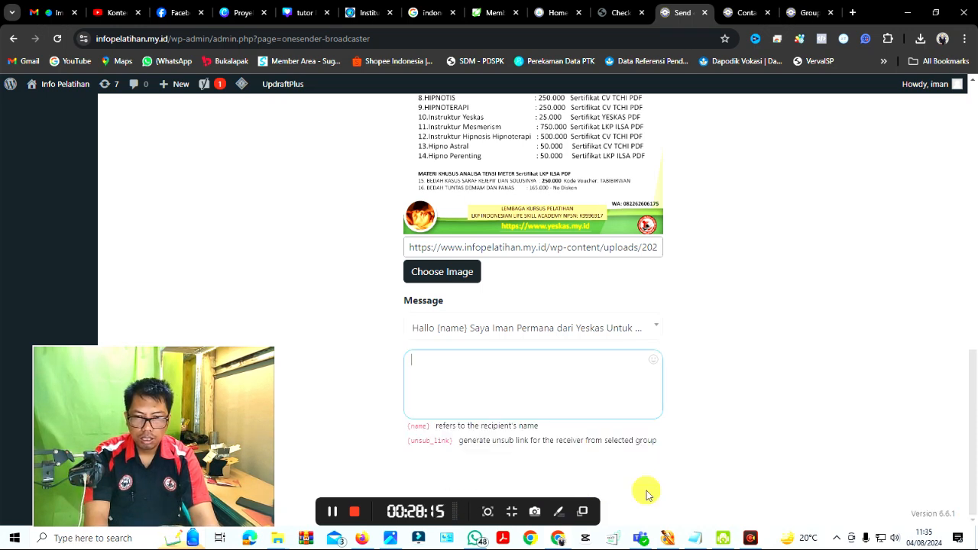
Begin the message with "halo" followed by the {name} placeholder copied from the hint below the message body
{"action": "left_click", "coordinate": [429, 377]}
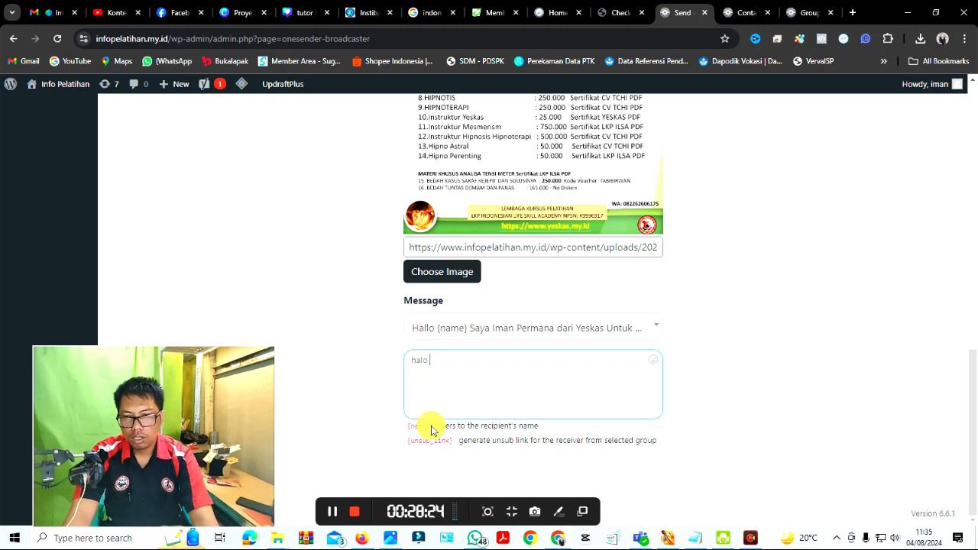
{"action": "left_click_drag", "start_coordinate": [432, 429], "coordinate": [405, 431]}
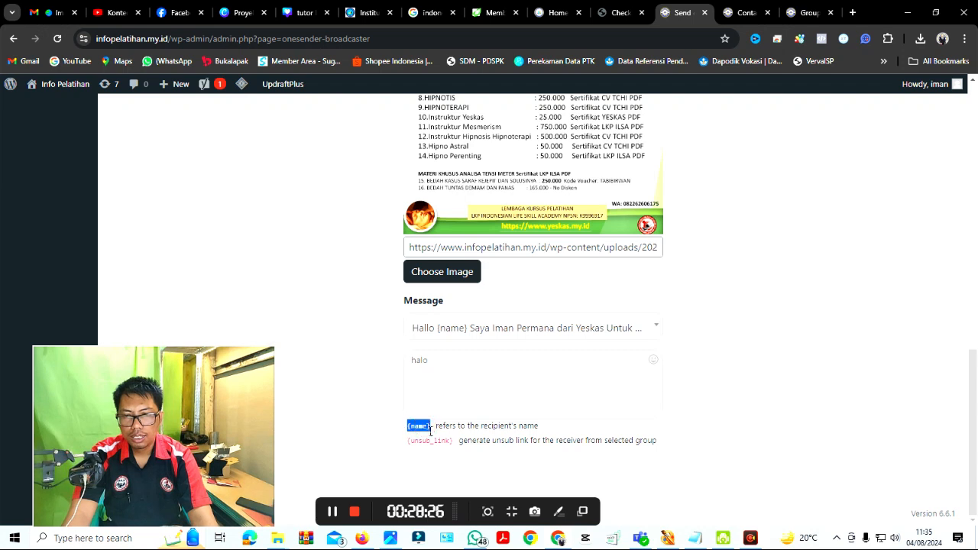
{"action": "right_click", "coordinate": [426, 426]}
{"action": "left_click", "coordinate": [458, 299]}
{"action": "left_click", "coordinate": [446, 357]}
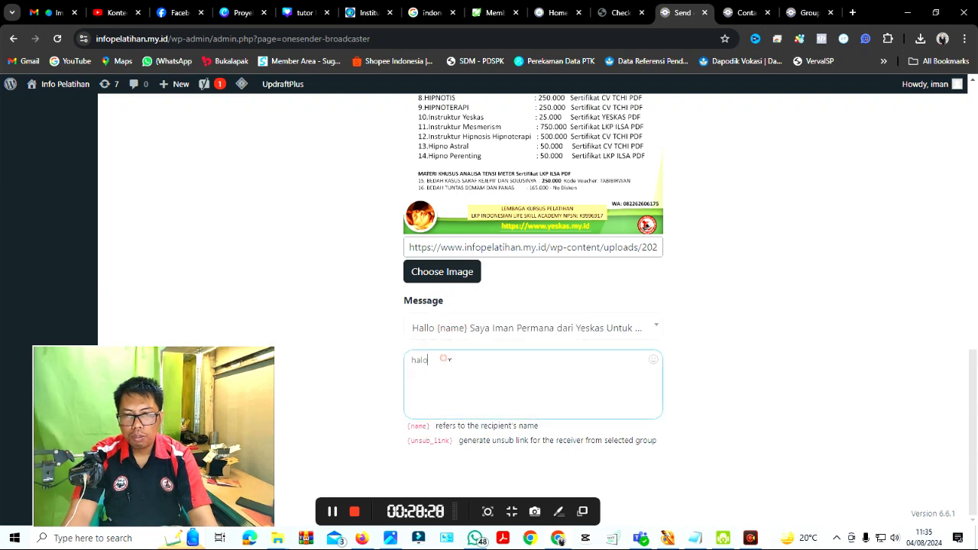
{"action": "key", "text": "ctrl+v"}
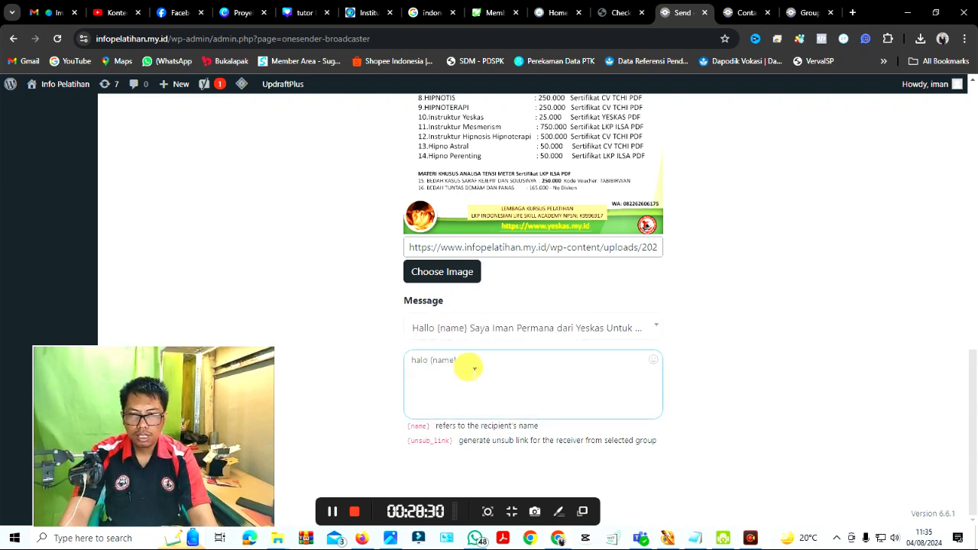
Add the line "ini daftar harga ka" below the greeting in the message body and start a new line
{"action": "type", "text": "ni daf"}
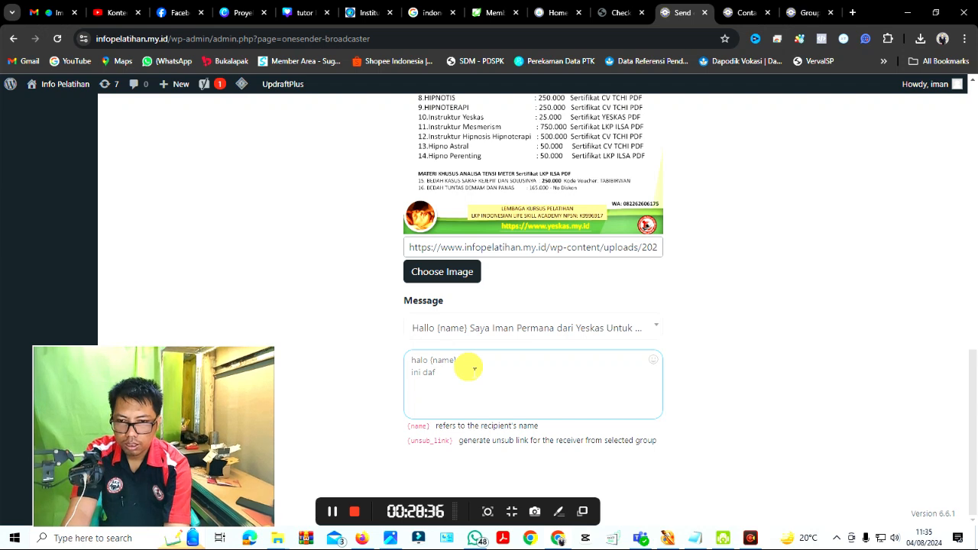
{"action": "type", "text": "tatar ha"}
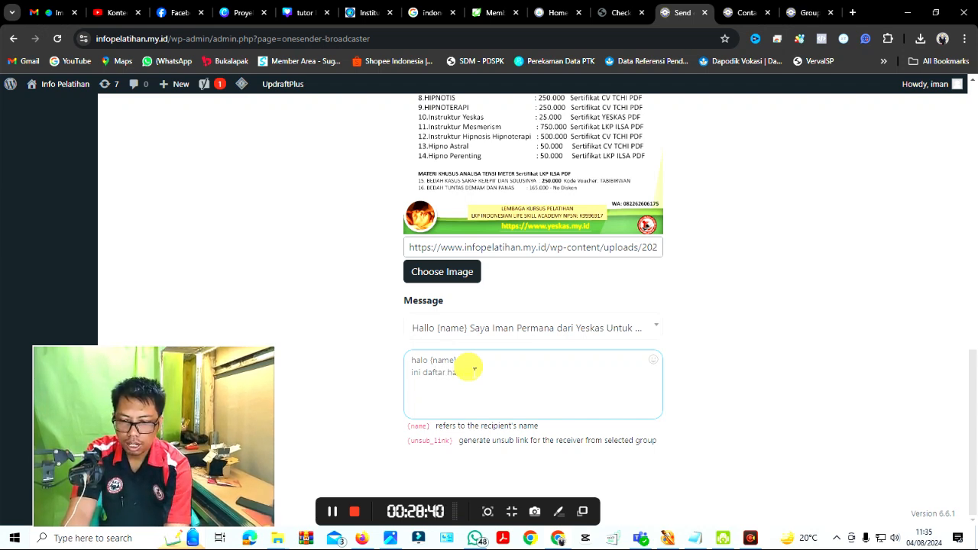
{"action": "key", "text": "Return"}
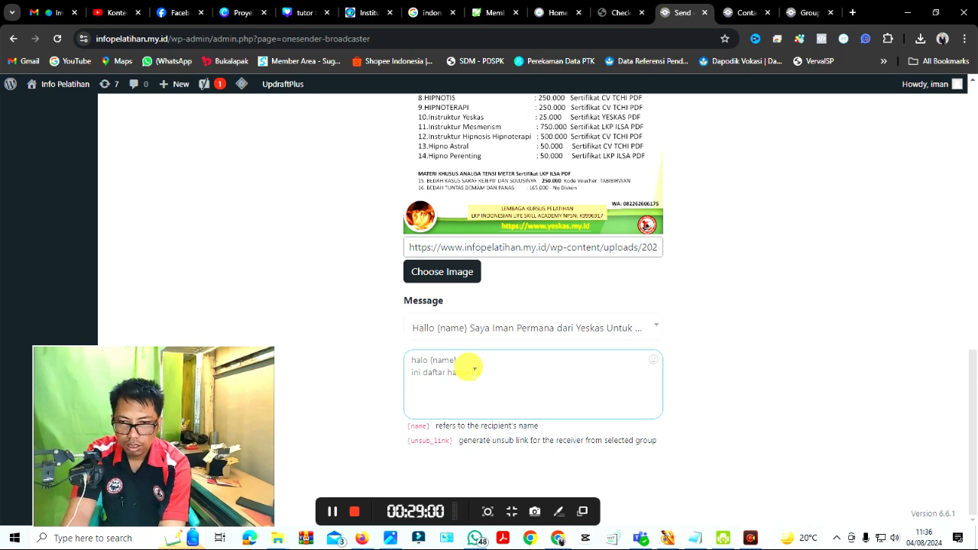
Start the third line of the message with "broadcas ini karna anda"
{"action": "type", "text": "bro"}
{"action": "type", "text": "a"}
{"action": "type", "text": "d"}
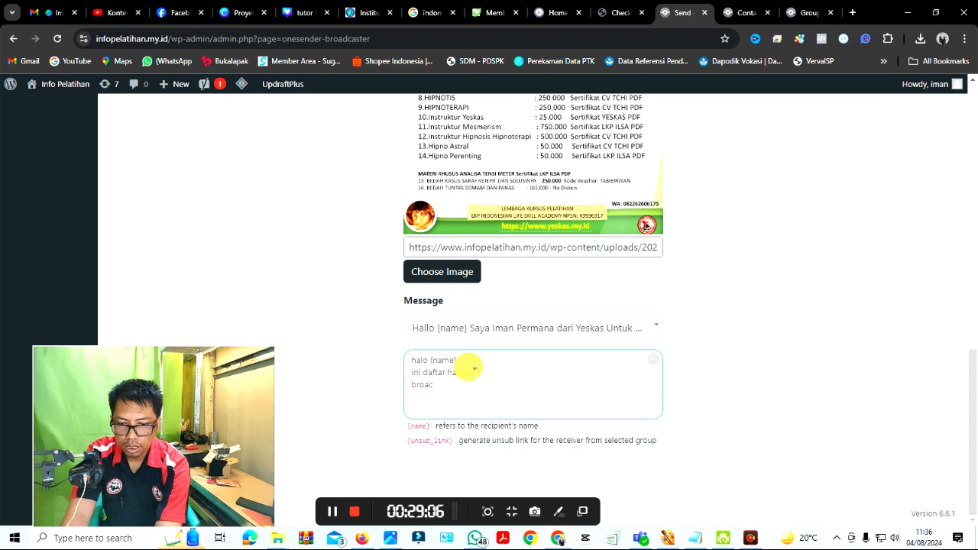
{"action": "key", "text": "BackSpace"}
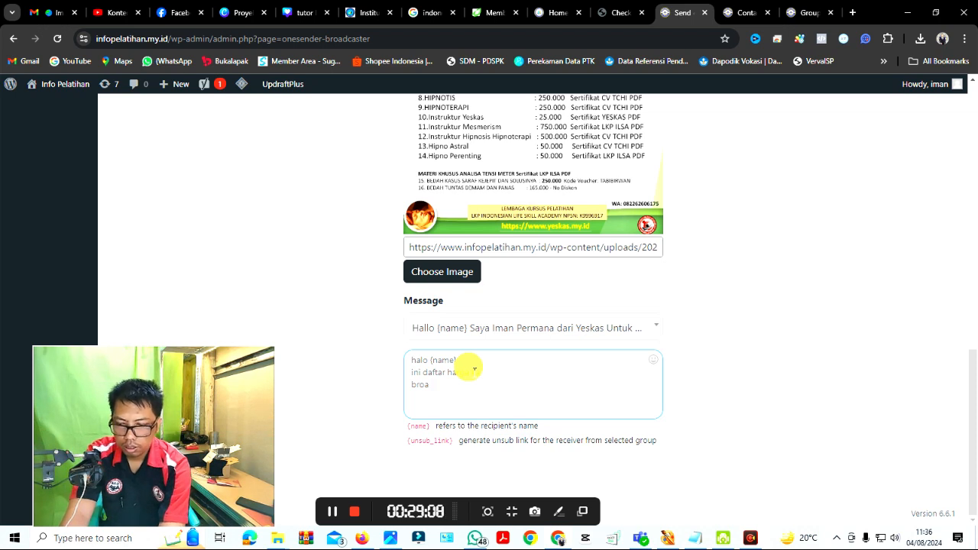
{"action": "type", "text": "cing"}
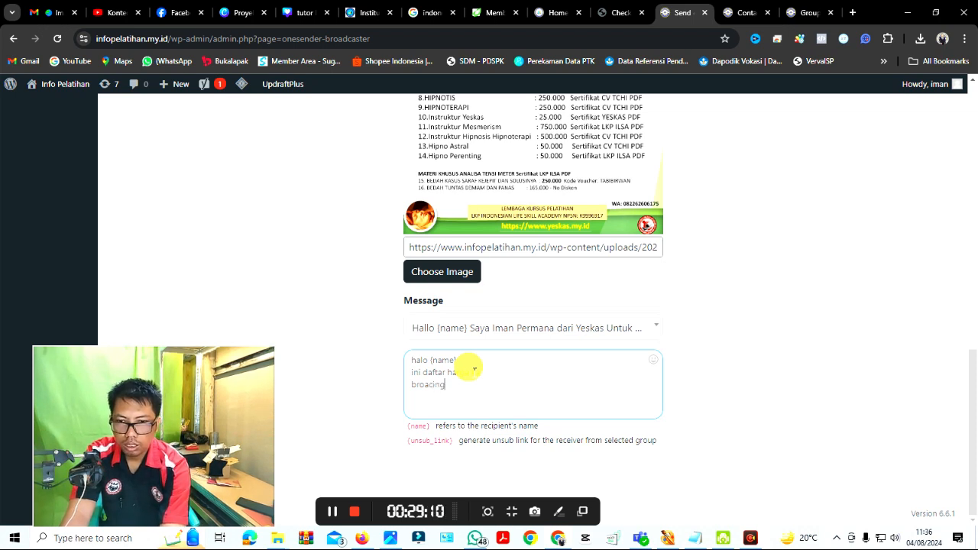
{"action": "key", "text": "BackSpace"}
{"action": "key", "text": "BackSpace"}
{"action": "key", "text": "BackSpace"}
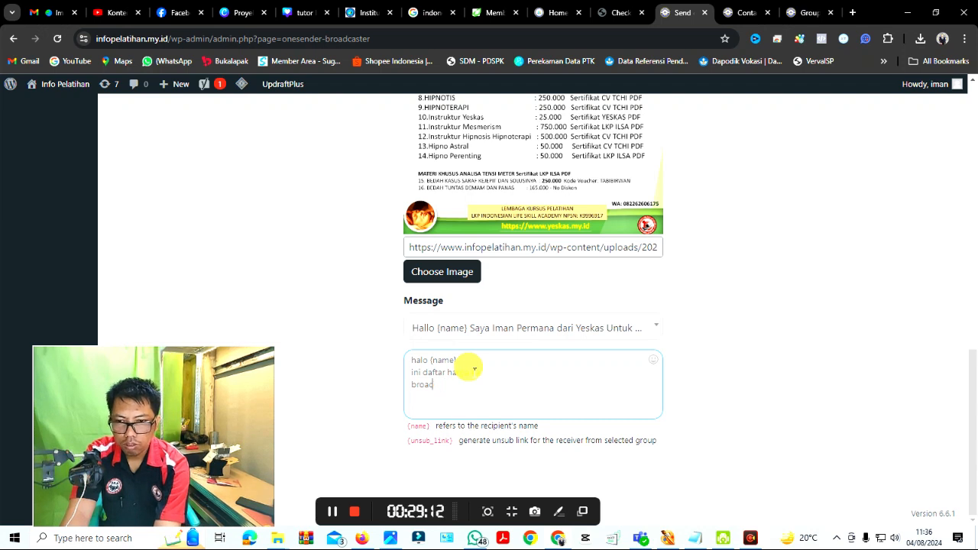
{"action": "type", "text": "dcas ini "}
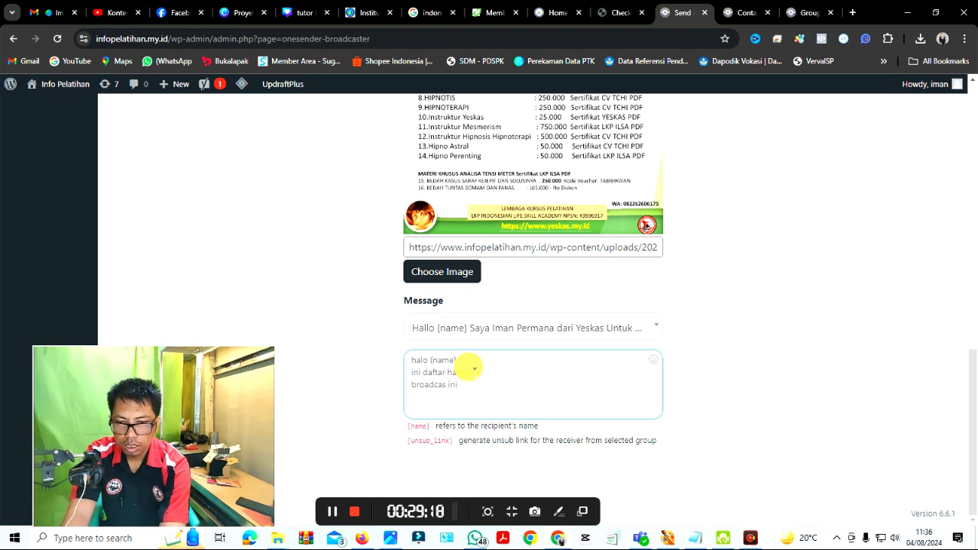
{"action": "type", "text": "ka"}
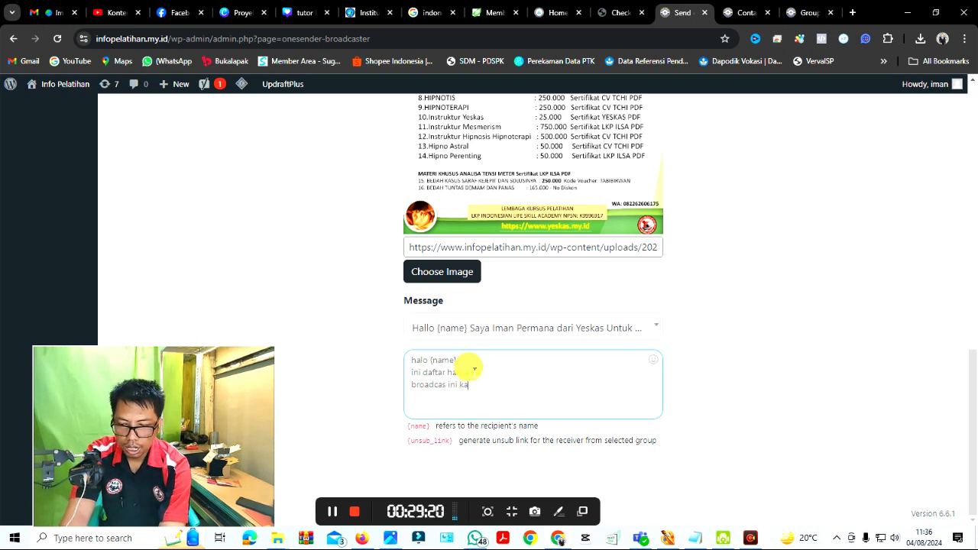
{"action": "type", "text": "rna a"}
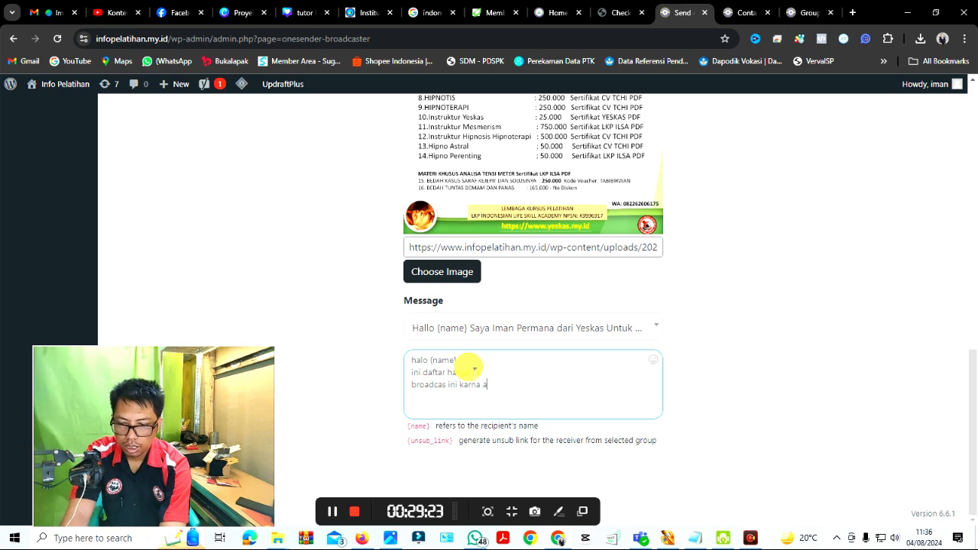
{"action": "type", "text": "nda"}
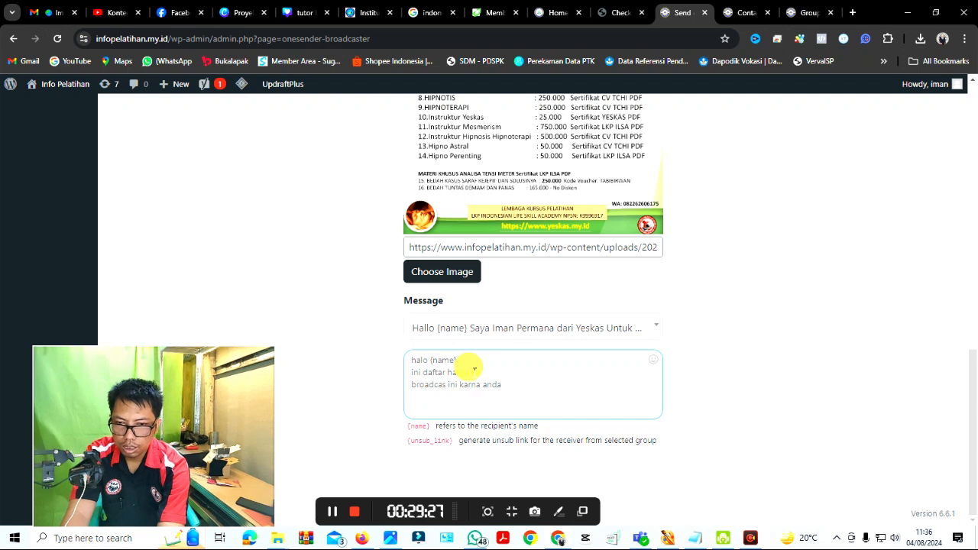
Continue the sentence in the message body with "sudah terdaftar di data kami telah"
{"action": "type", "text": " sudah"}
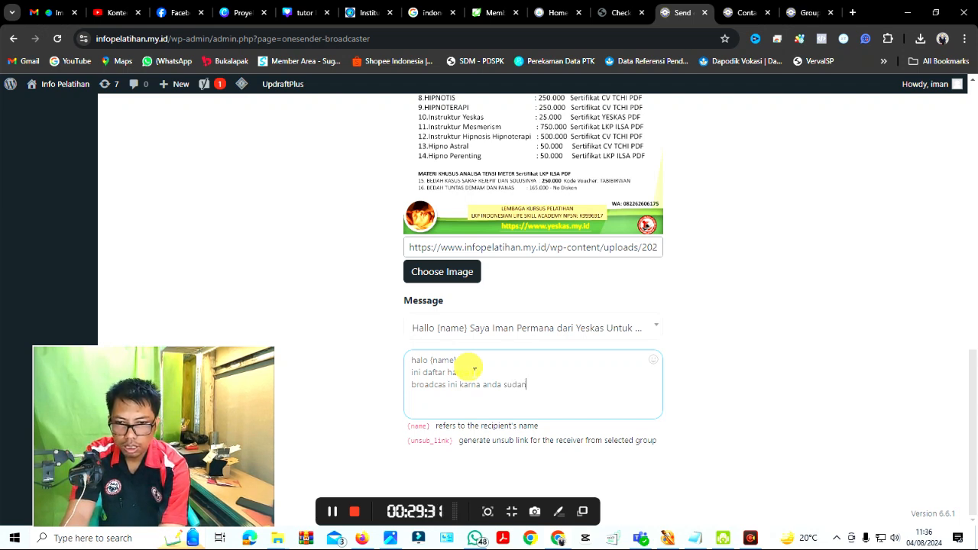
{"action": "key", "text": "BackSpace"}
{"action": "type", "text": "terdafta"}
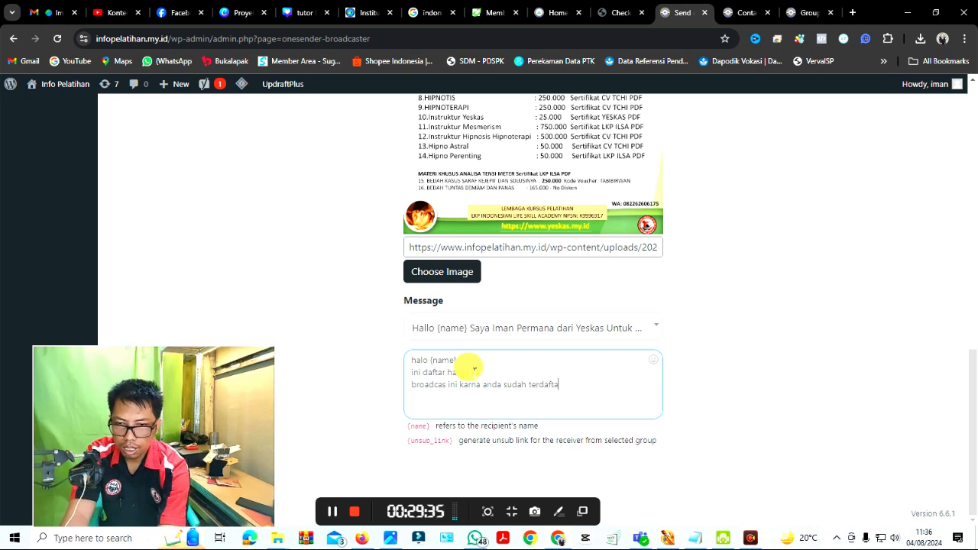
{"action": "type", "text": "r di"}
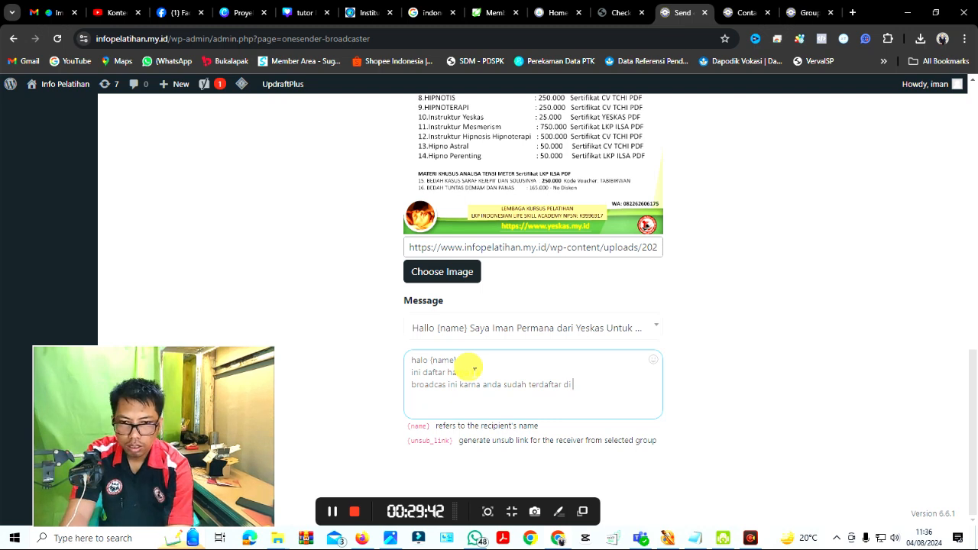
{"action": "type", "text": "data kami"}
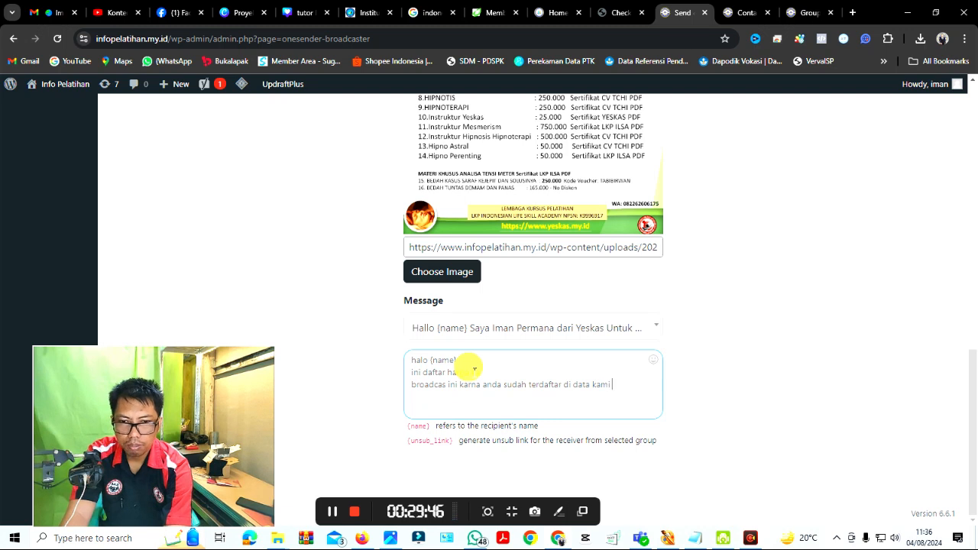
{"action": "type", "text": " te"}
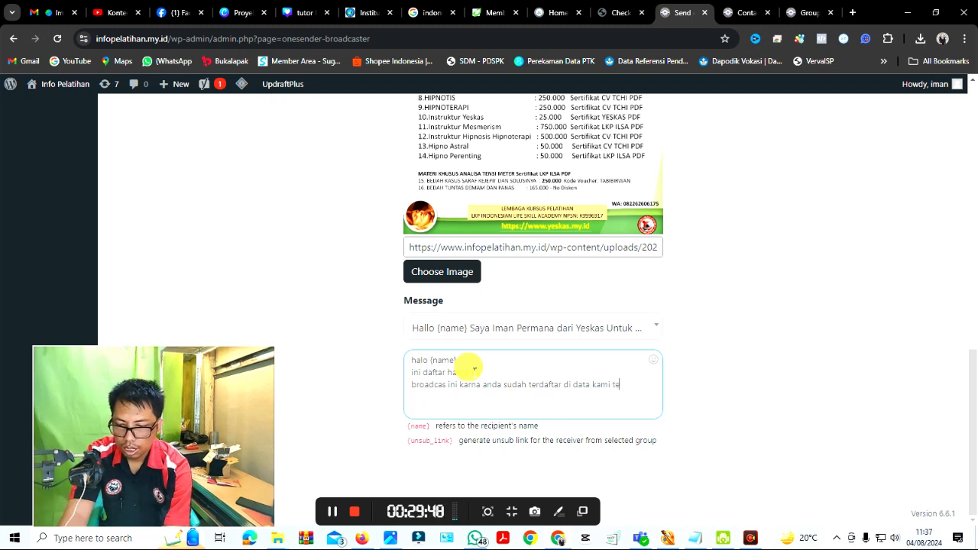
{"action": "type", "text": "la"}
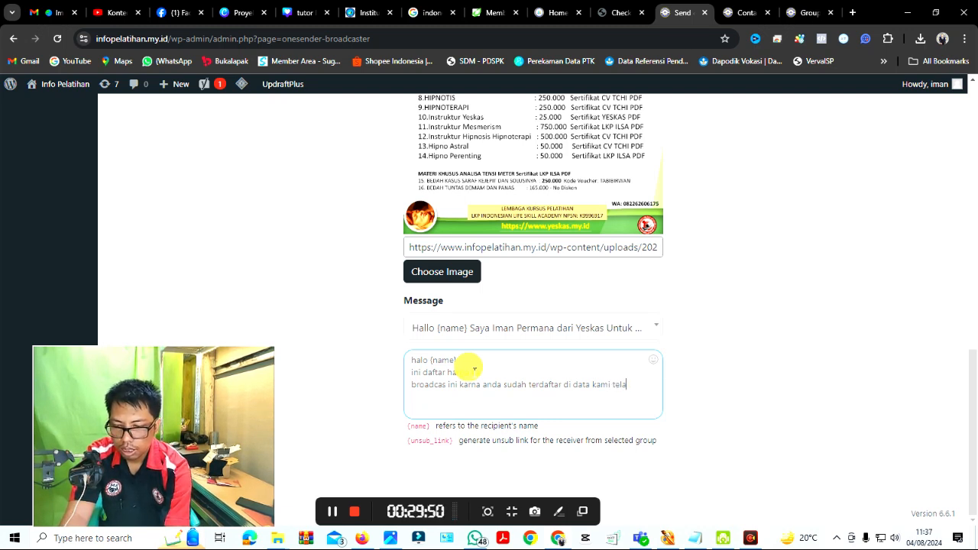
{"action": "type", "text": "h"}
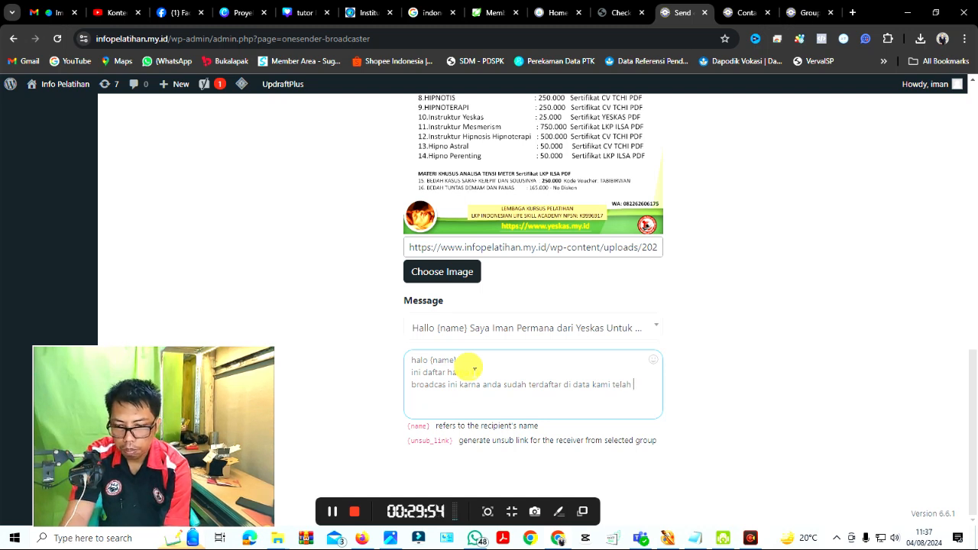
Complete the sentence with "pernah beli produk atau berkomunikasi denagn kami."
{"action": "type", "text": "pernah beli pioduk atau"}
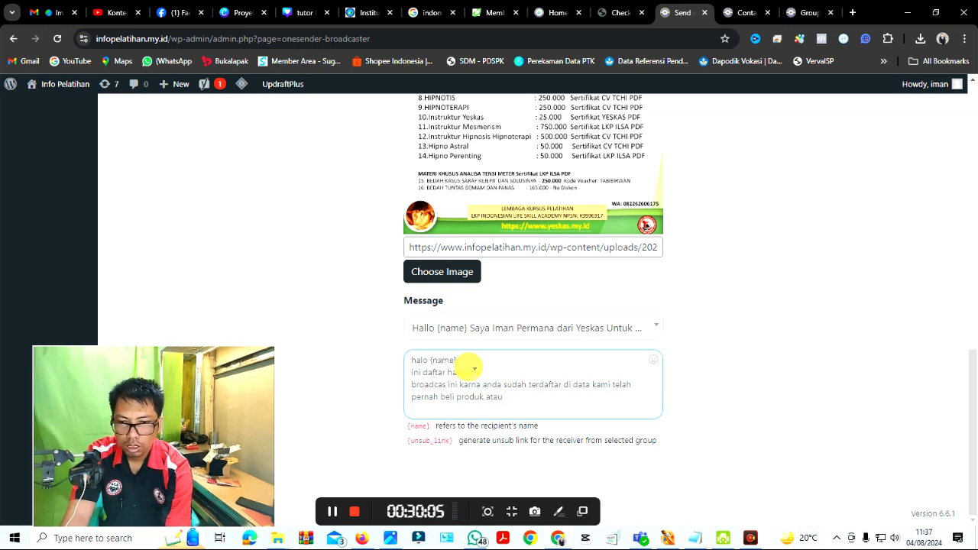
{"action": "type", "text": "berkon"}
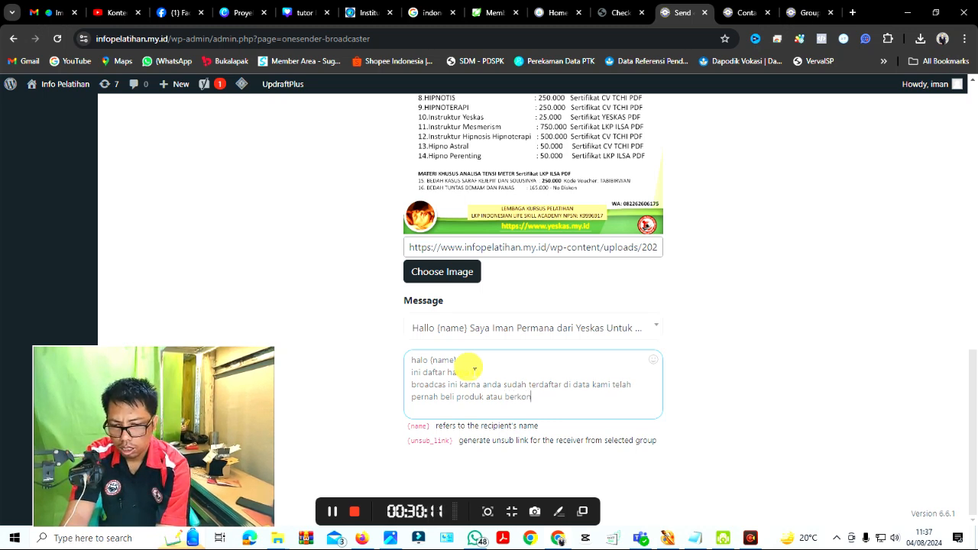
{"action": "key", "text": "BackSpace"}
{"action": "type", "text": "muniak"}
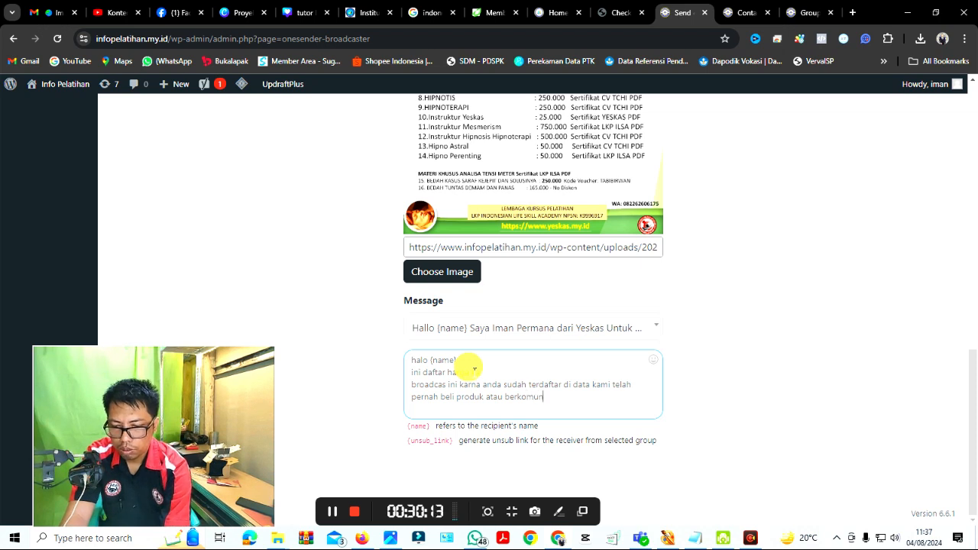
{"action": "type", "text": "si"}
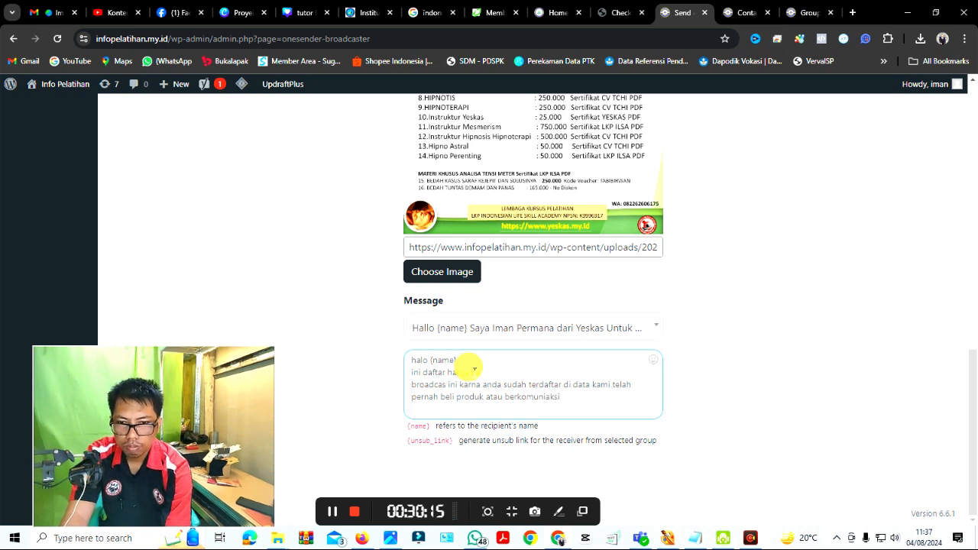
{"action": "key", "text": "BackSpace"}
{"action": "key", "text": "BackSpace"}
{"action": "key", "text": "BackSpace"}
{"action": "key", "text": "BackSpace"}
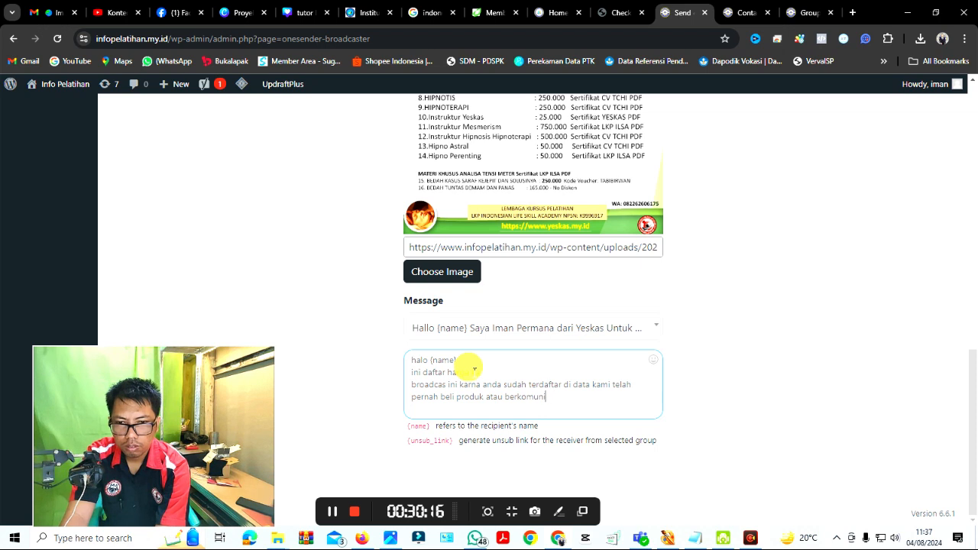
{"action": "type", "text": "kasi den"}
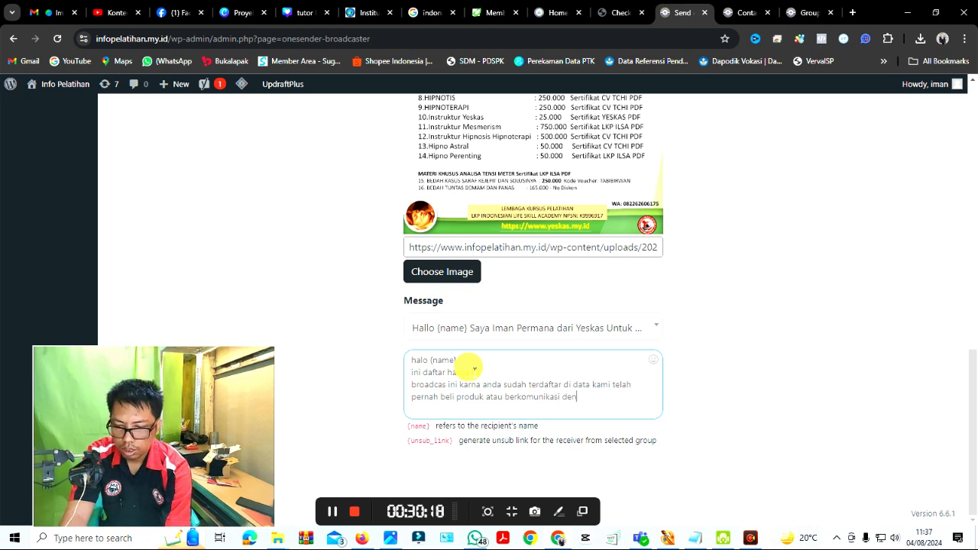
{"action": "type", "text": "agn kami"}
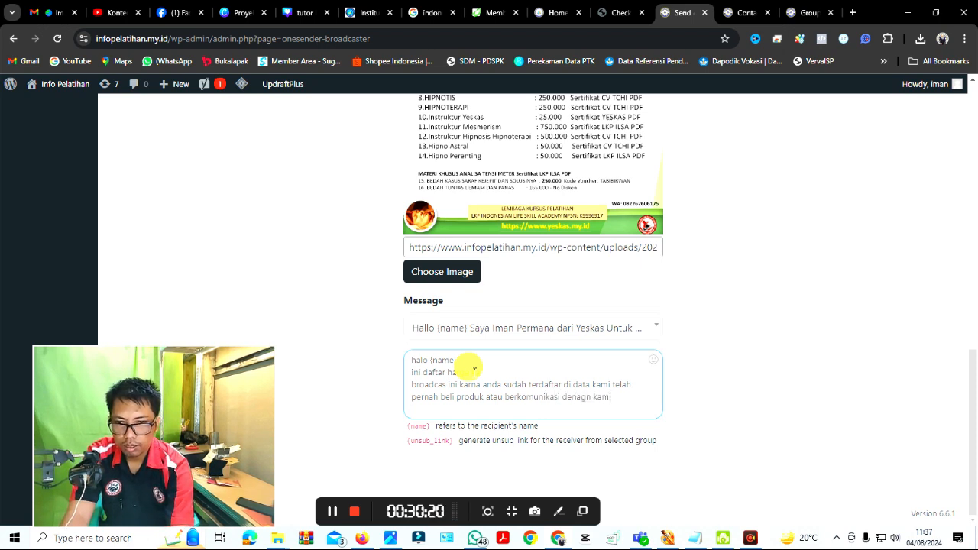
{"action": "type", "text": "."}
Add a new line to the message reading "jika tidak ingin atau merasa tergangu silahkan klik"
{"action": "key", "text": "Return"}
{"action": "type", "text": "ji"}
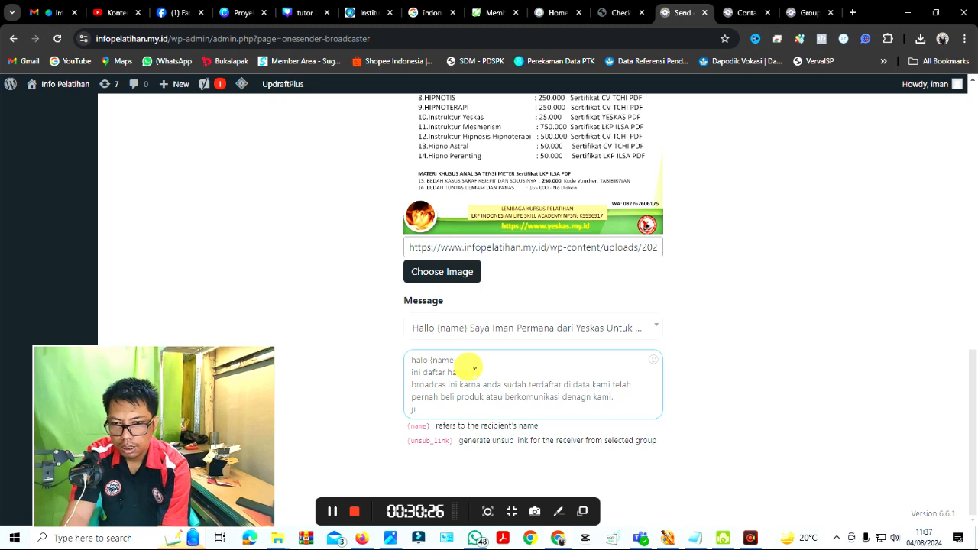
{"action": "type", "text": "akka tidak ing"}
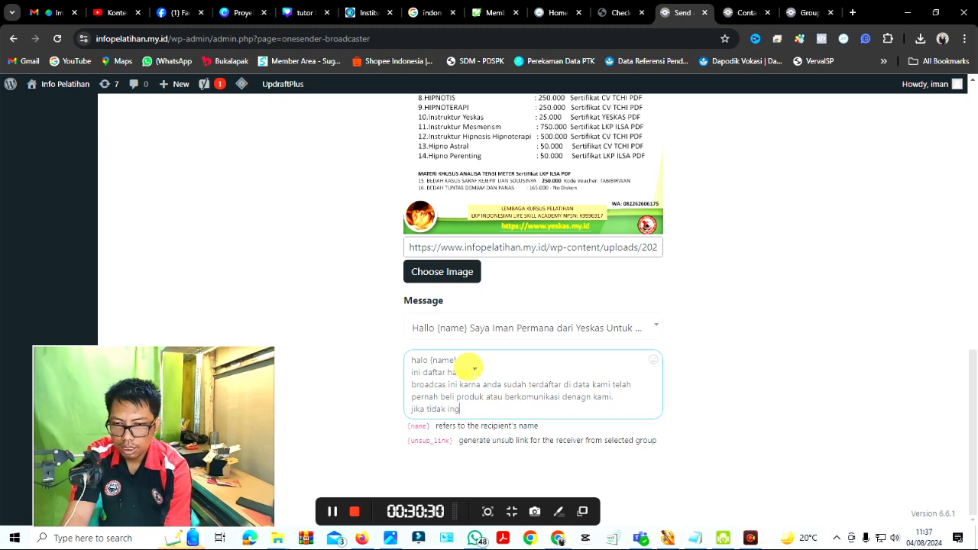
{"action": "type", "text": "in a"}
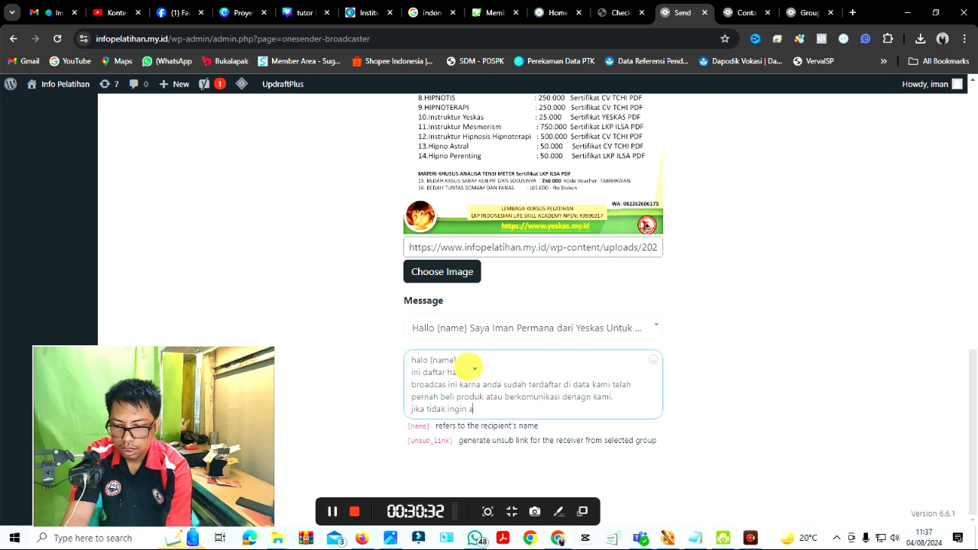
{"action": "type", "text": "tau mersa"}
{"action": "key", "text": "BackSpace"}
{"action": "type", "text": "asa ter"}
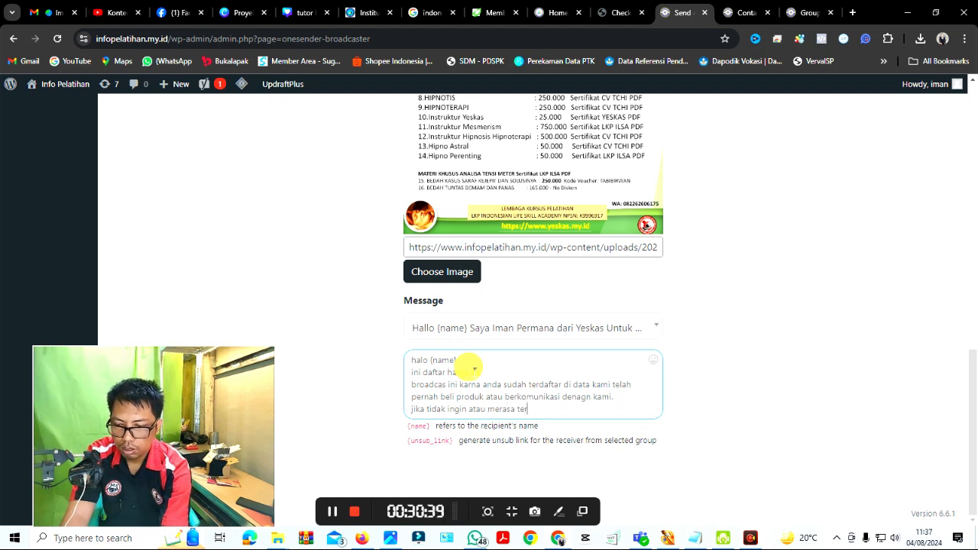
{"action": "type", "text": "gangu silahkan"}
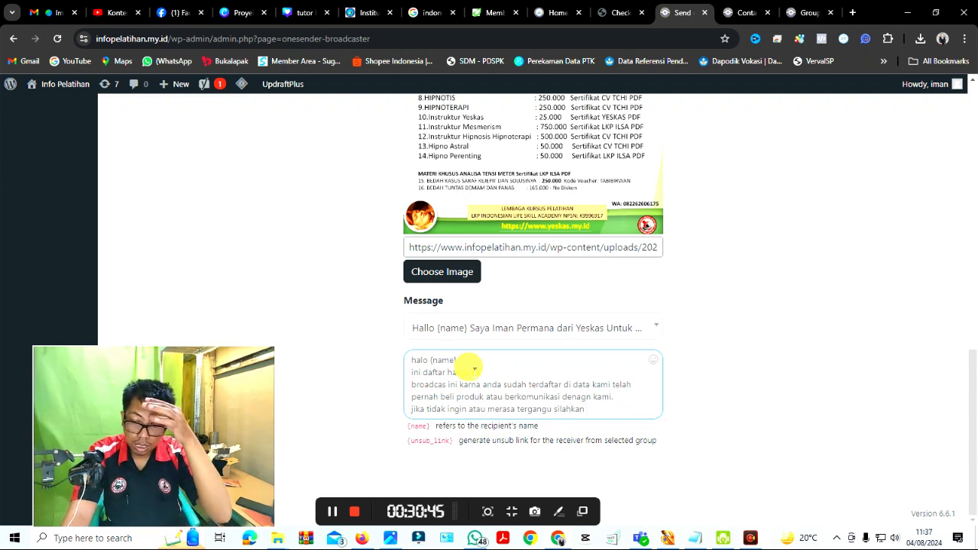
{"action": "type", "text": " klik"}
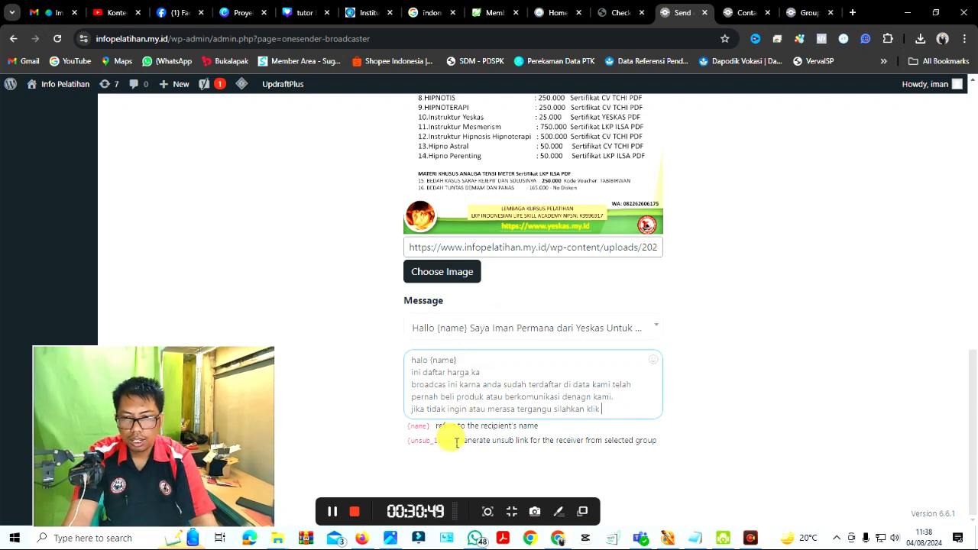
Copy the {unsub_link} placeholder from the hint below the message body and paste it at the end of the last line
{"action": "left_click_drag", "start_coordinate": [451, 443], "coordinate": [405, 445]}
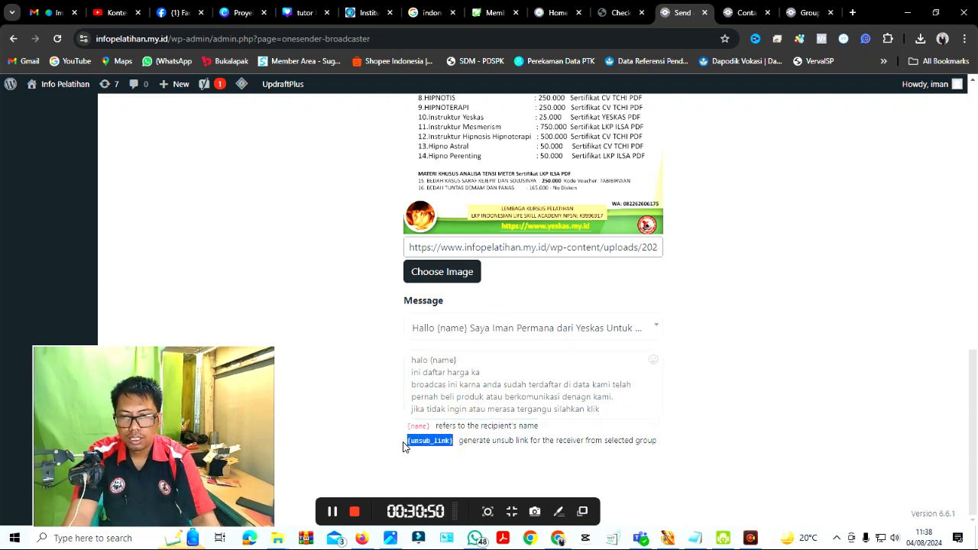
{"action": "right_click", "coordinate": [426, 448]}
{"action": "left_click", "coordinate": [437, 318]}
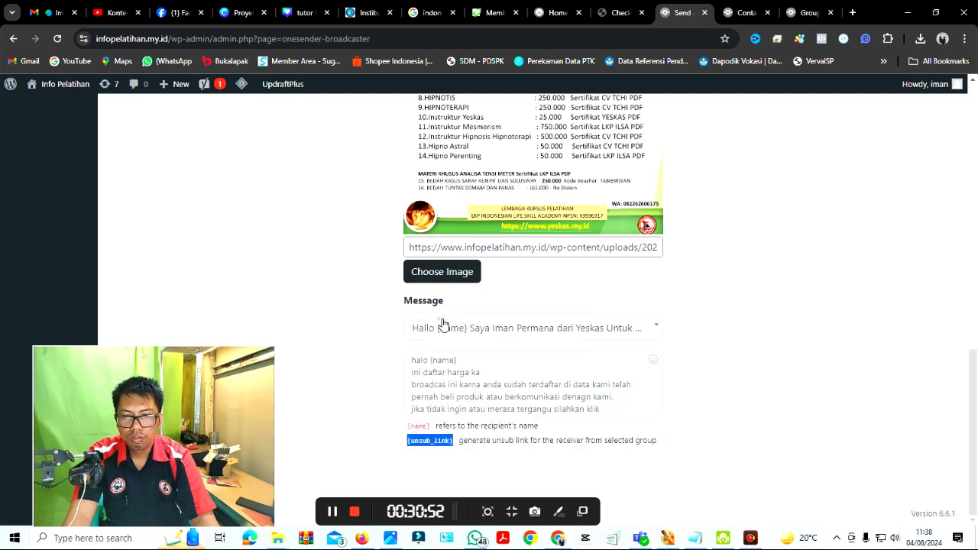
{"action": "left_click", "coordinate": [613, 412]}
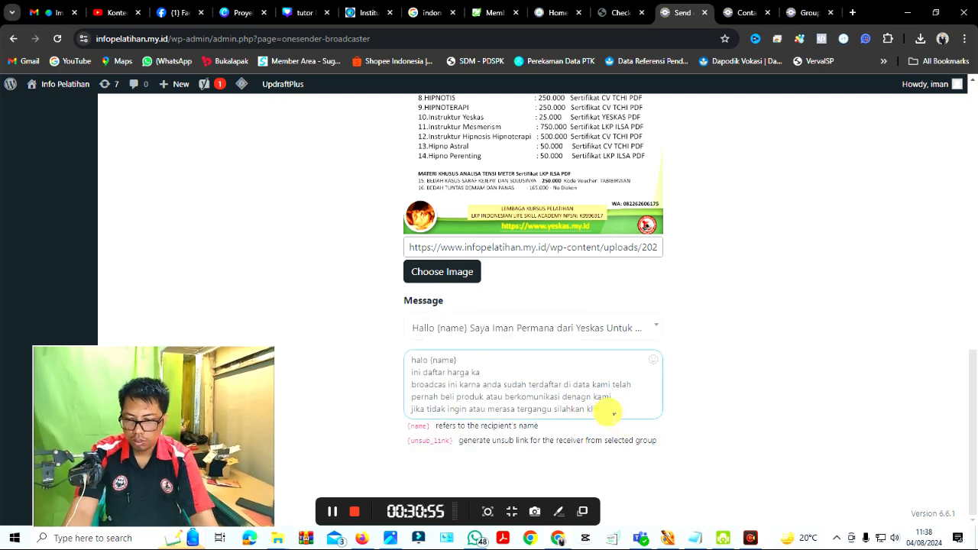
{"action": "key", "text": "ctrl+v"}
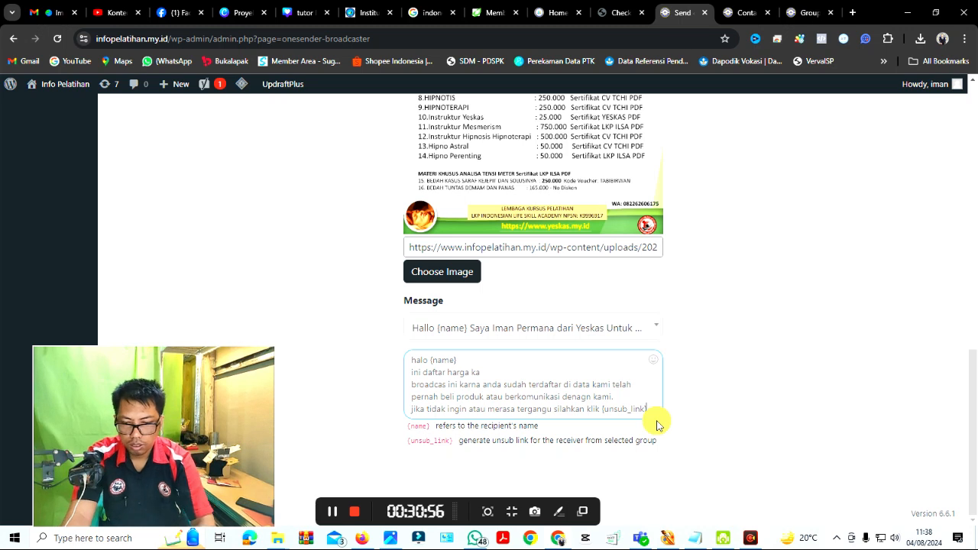
Add a new last line to the message reading "untuk keluar dari data best kami"
{"action": "key", "text": "Return"}
{"action": "type", "text": "untu"}
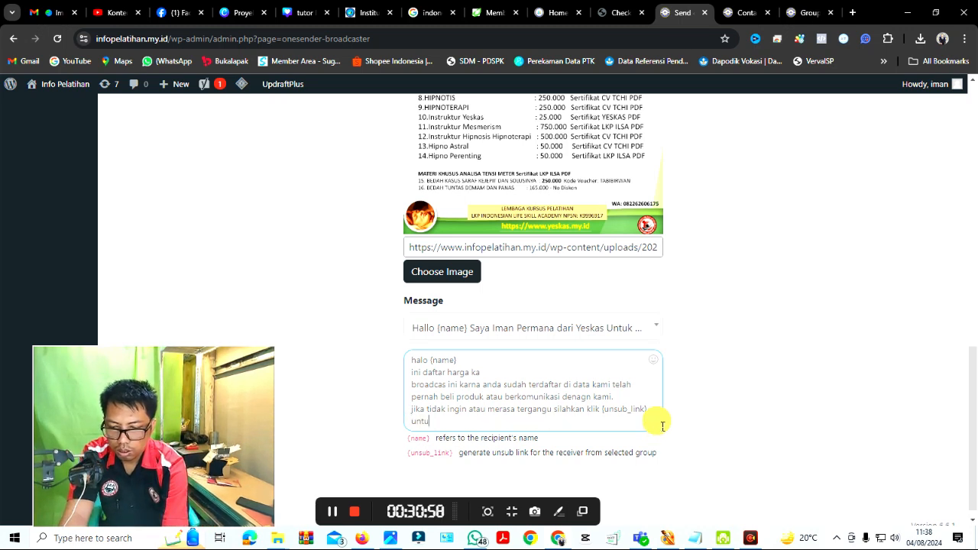
{"action": "type", "text": "k keluar da"}
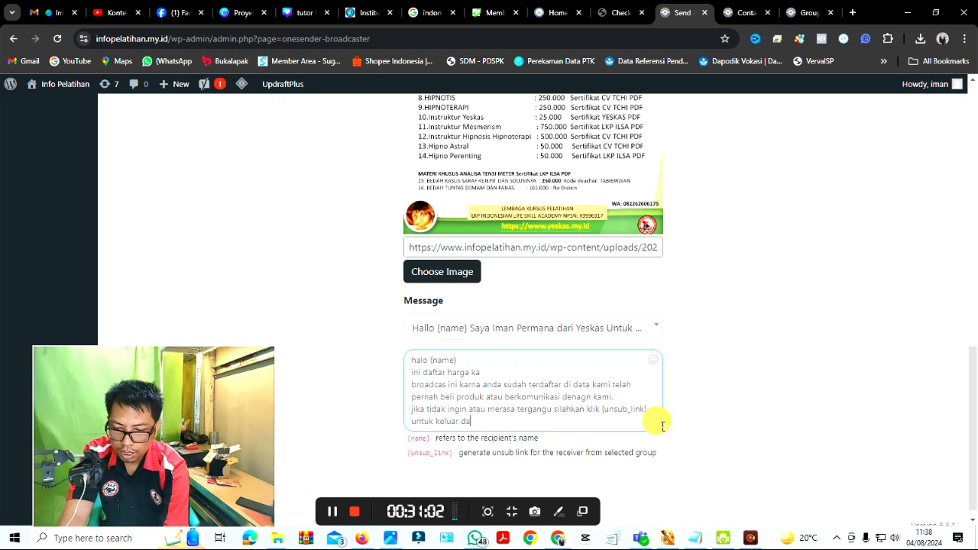
{"action": "type", "text": "ri data be"}
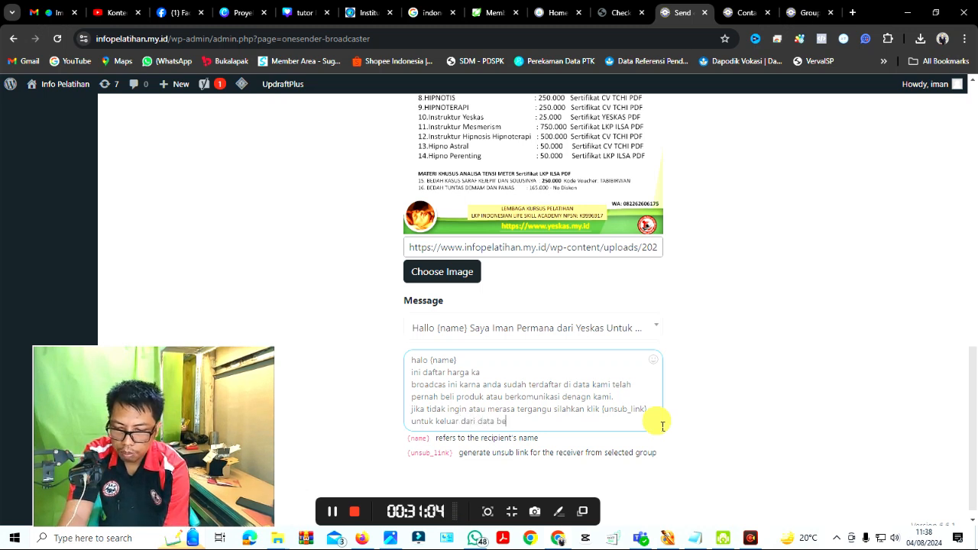
{"action": "type", "text": "st kami"}
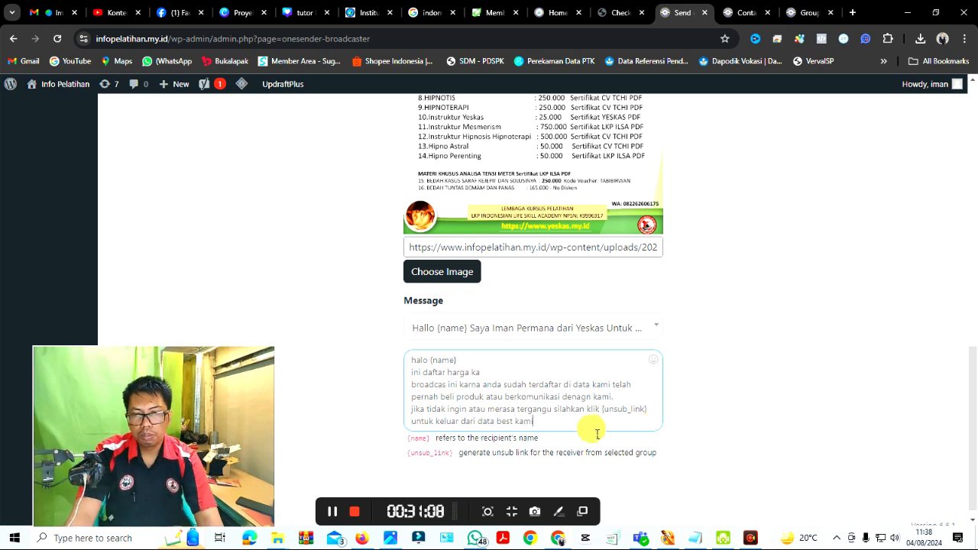
Insert a dotted separator line and an empty line below "ini daftar harga ka" in the message
{"action": "left_click", "coordinate": [492, 373]}
{"action": "key", "text": "Return"}
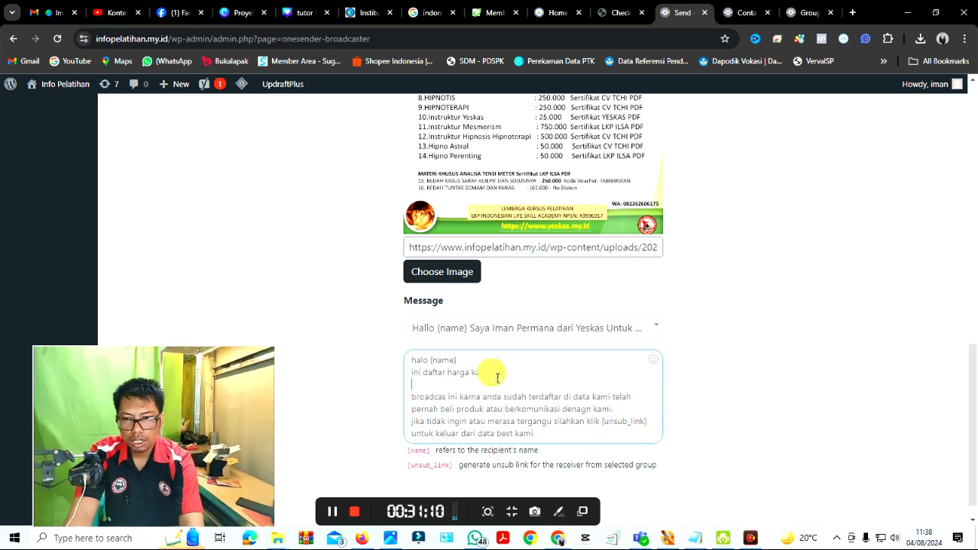
{"action": "type", "text": "...................."}
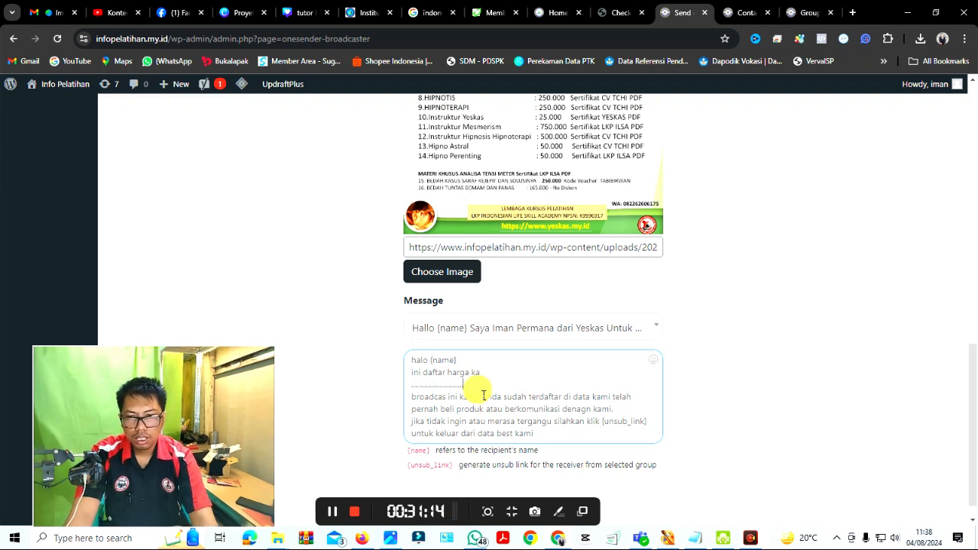
{"action": "key", "text": "Return"}
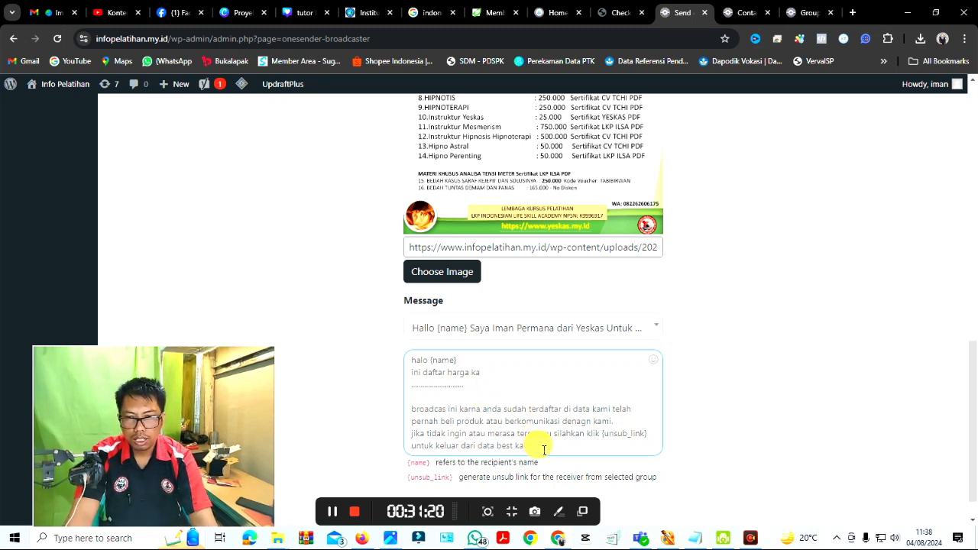
Add a sign-off line above the broadcast notice, made of "dari" and the sender's full name
{"action": "key", "text": "Return"}
{"action": "type", "text": "dari iamn"}
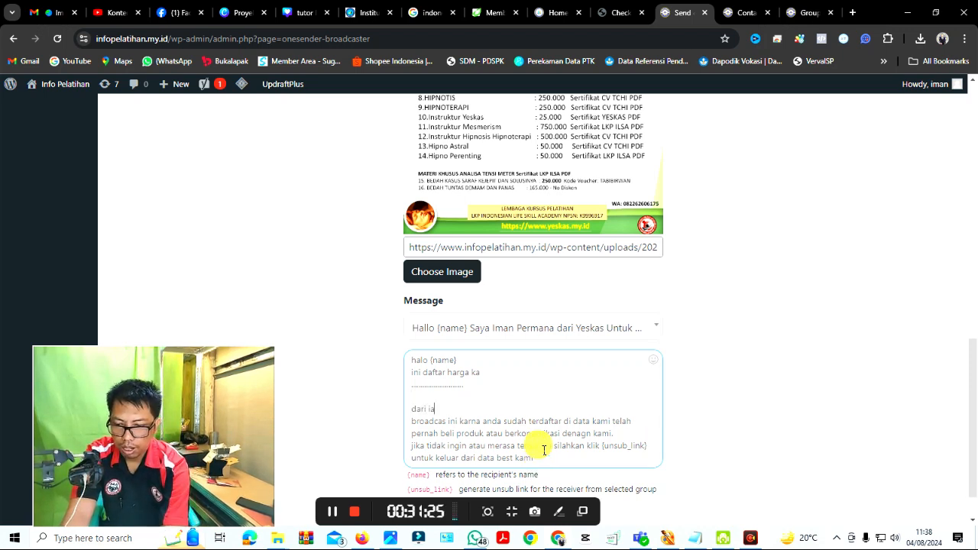
{"action": "key", "text": "BackSpace"}
{"action": "key", "text": "BackSpace"}
{"action": "type", "text": "man per"}
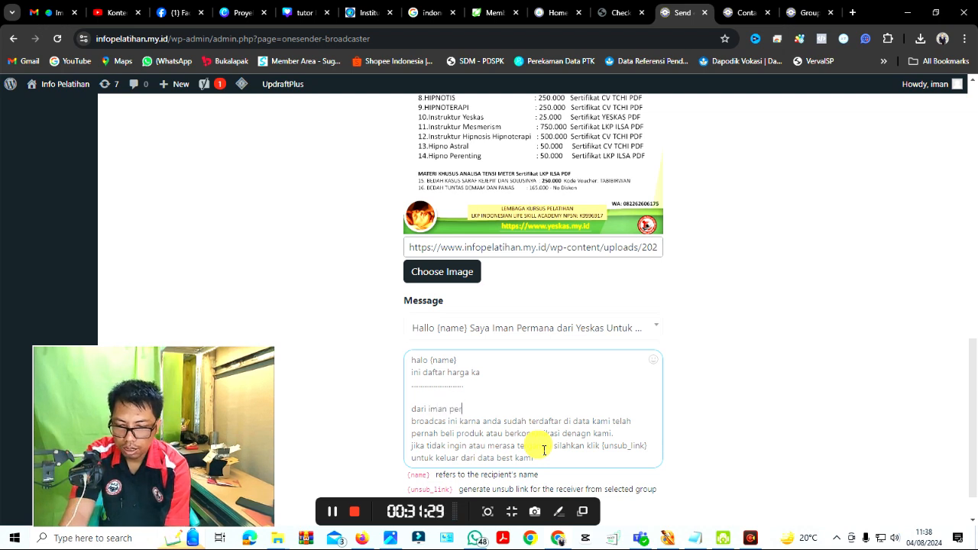
{"action": "type", "text": "mana"}
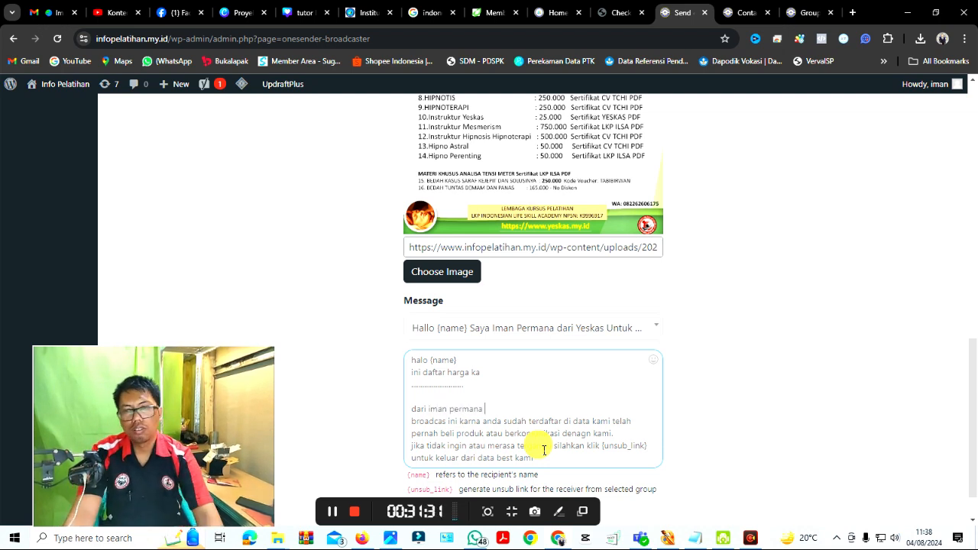
Set the broadcast schedule to 10/08/2024 at 11:38
{"action": "scroll", "coordinate": [849, 375], "scroll_direction": "up", "scroll_amount": 2}
{"action": "scroll", "coordinate": [852, 380], "scroll_direction": "up", "scroll_amount": 1}
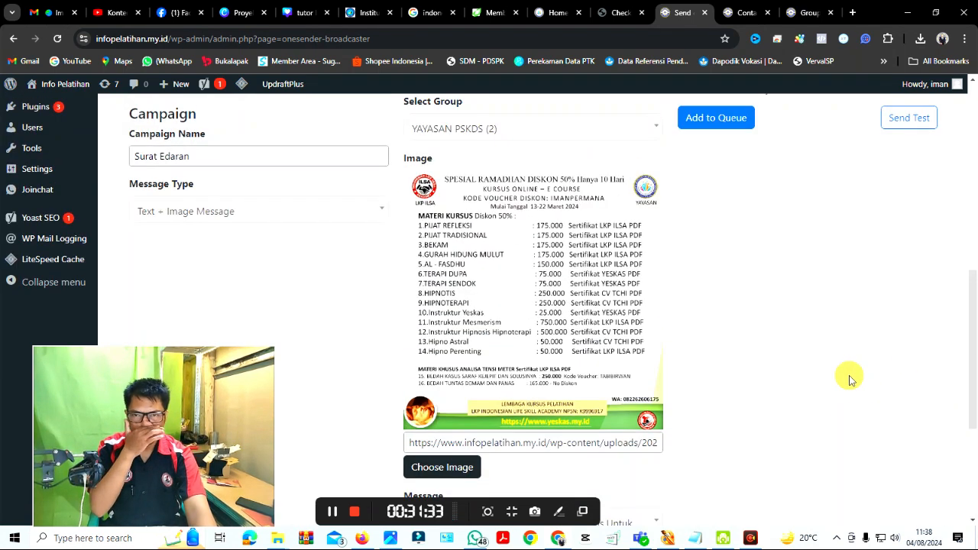
{"action": "scroll", "coordinate": [851, 378], "scroll_direction": "up", "scroll_amount": 2}
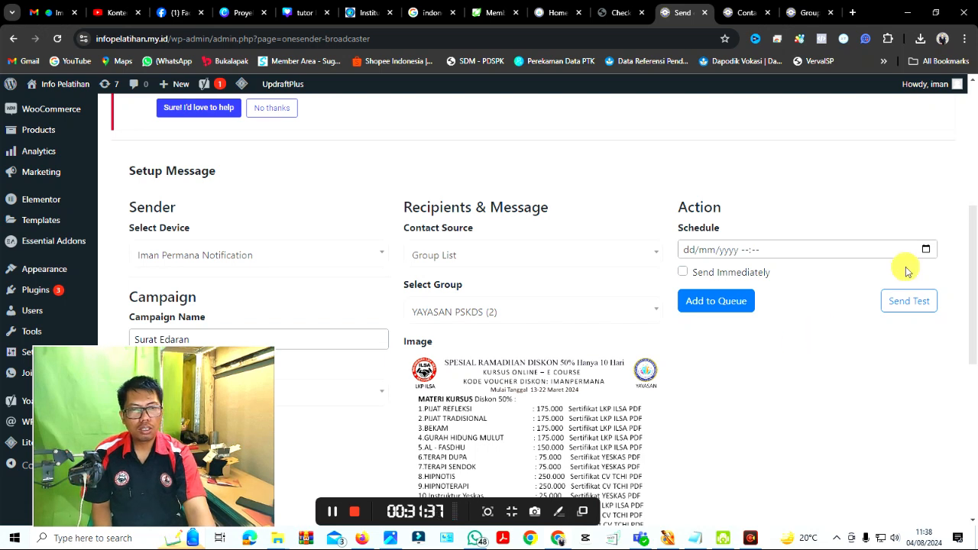
{"action": "left_click", "coordinate": [926, 250]}
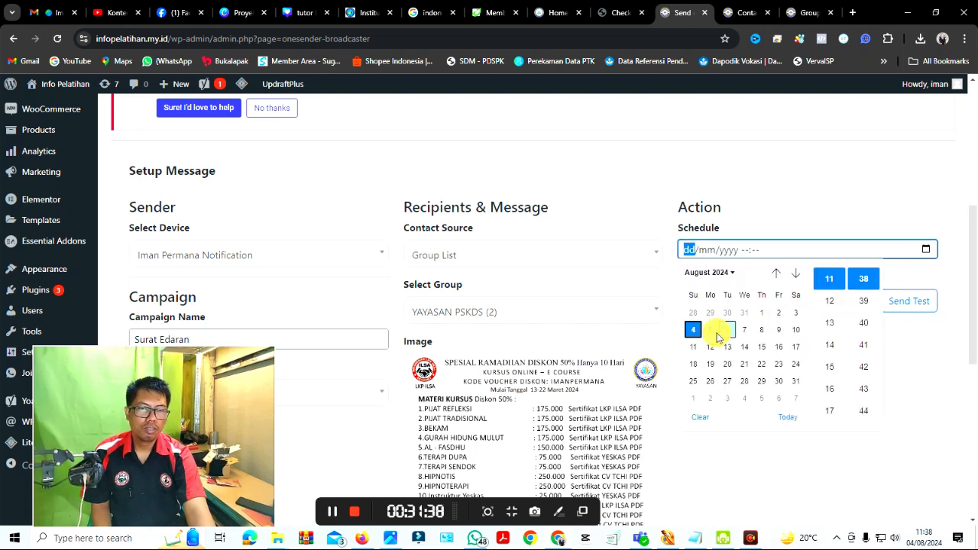
{"action": "left_click", "coordinate": [795, 330]}
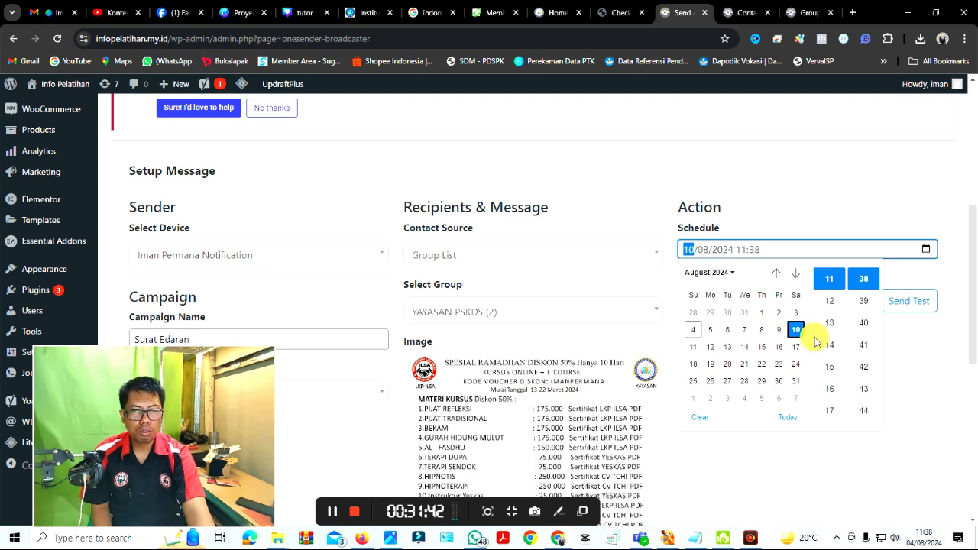
{"action": "left_click", "coordinate": [901, 368]}
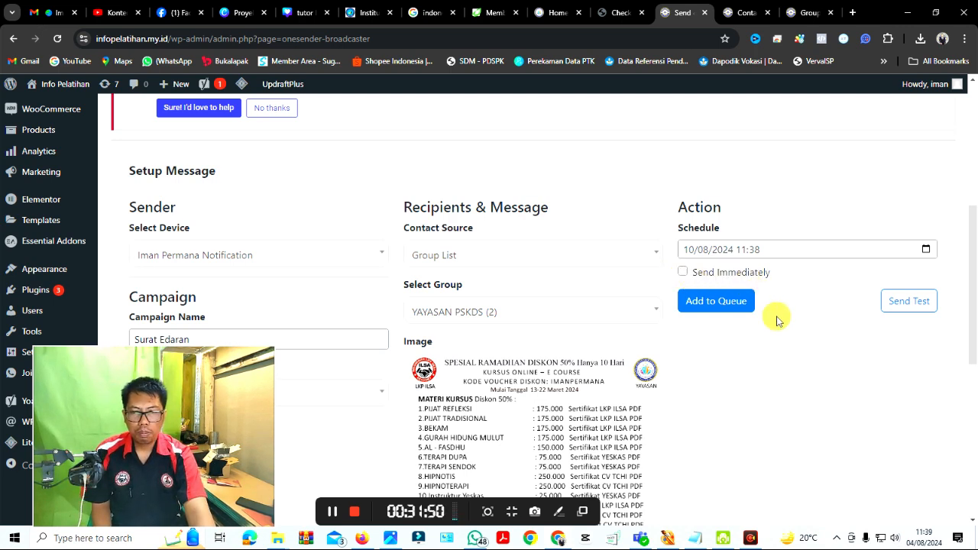
Set the broadcast schedule to 04/08/2024 at 11:42
{"action": "left_click", "coordinate": [926, 250]}
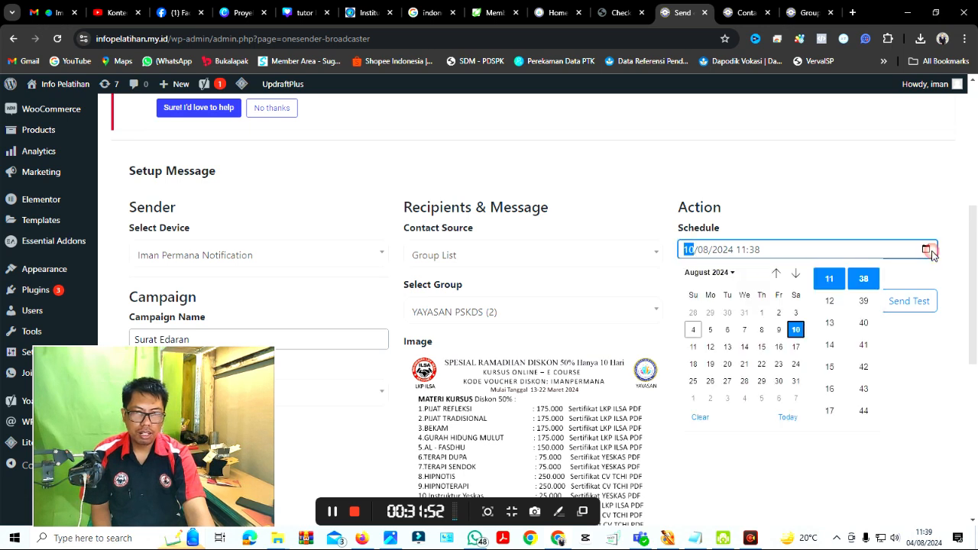
{"action": "left_click", "coordinate": [693, 330]}
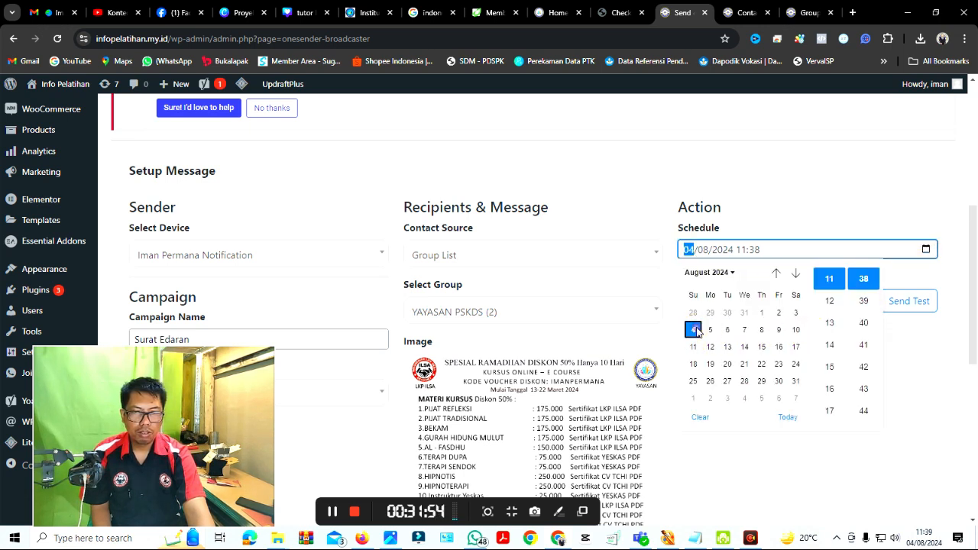
{"action": "left_click", "coordinate": [864, 365]}
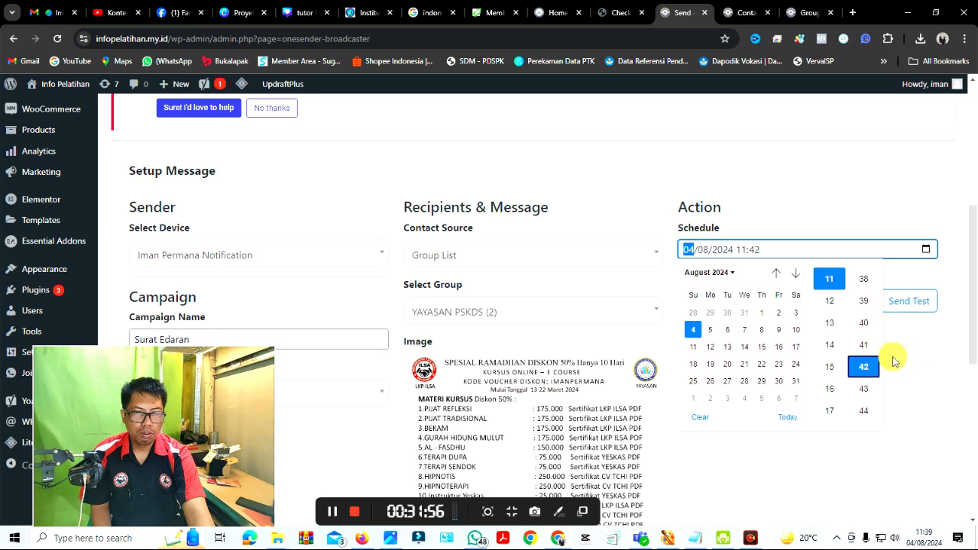
{"action": "left_click", "coordinate": [926, 353]}
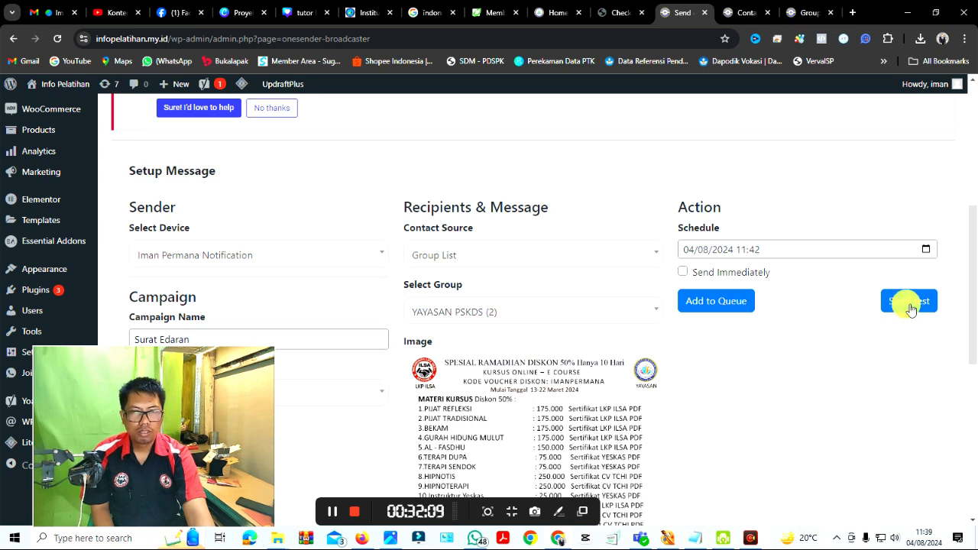
Send a test message of the Surat Edaran broadcast and dismiss the confirmation
{"action": "scroll", "coordinate": [844, 370], "scroll_direction": "down", "scroll_amount": 2}
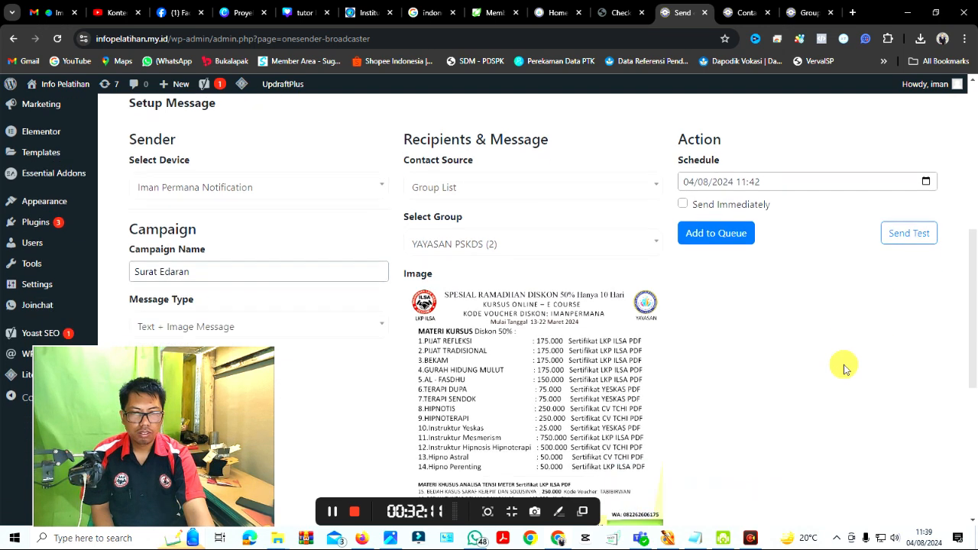
{"action": "scroll", "coordinate": [844, 369], "scroll_direction": "up", "scroll_amount": 2}
{"action": "left_click", "coordinate": [907, 304]}
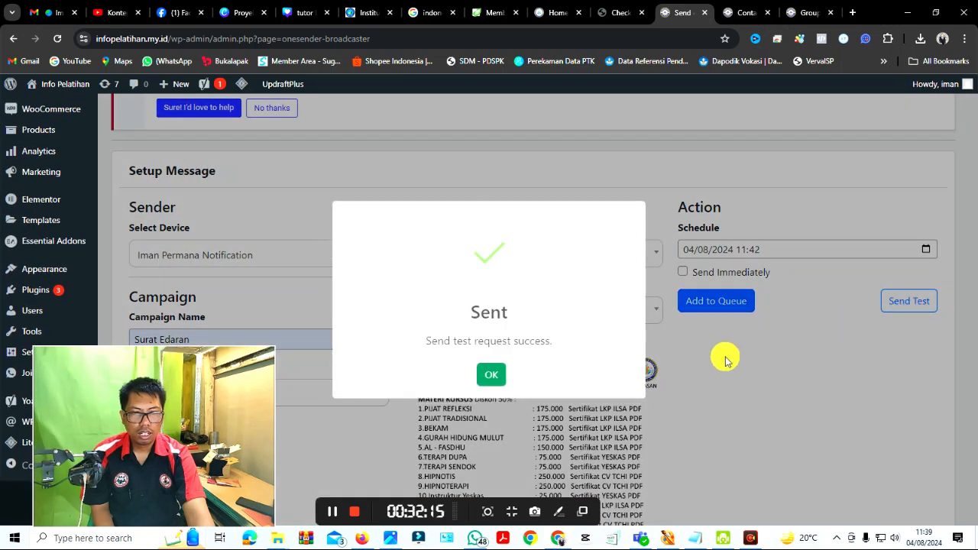
{"action": "left_click", "coordinate": [492, 375]}
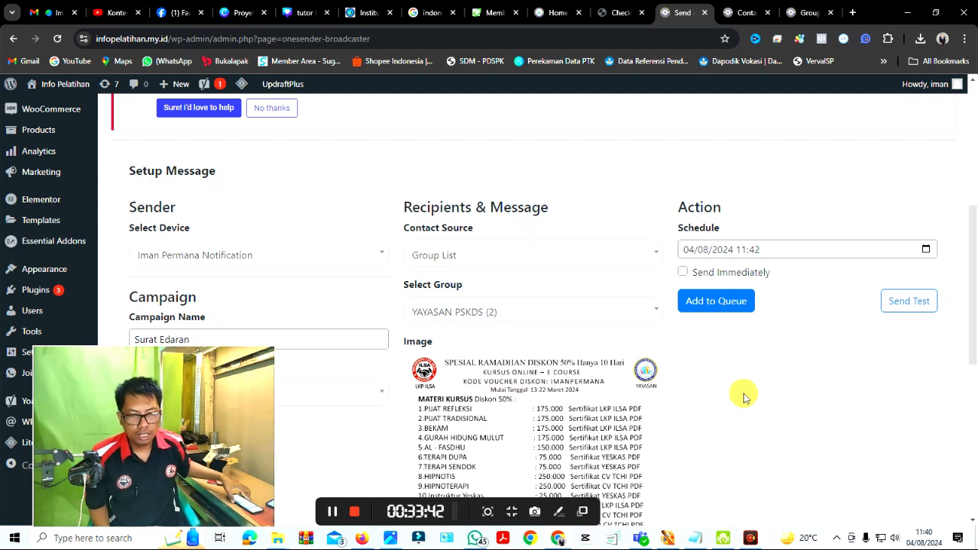
Add the scheduled Surat Edaran broadcast to the queue and open the queue overview
{"action": "left_click", "coordinate": [729, 304]}
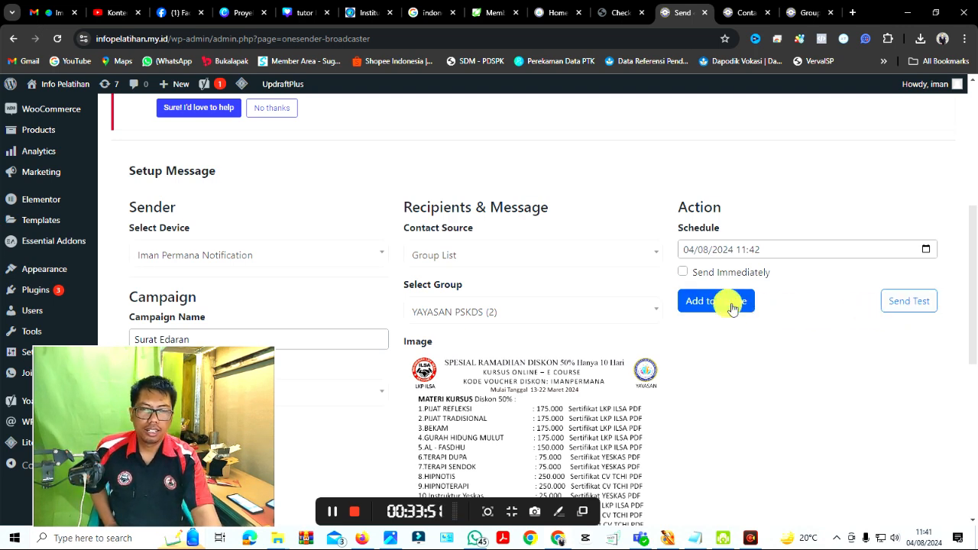
{"action": "left_click", "coordinate": [729, 304]}
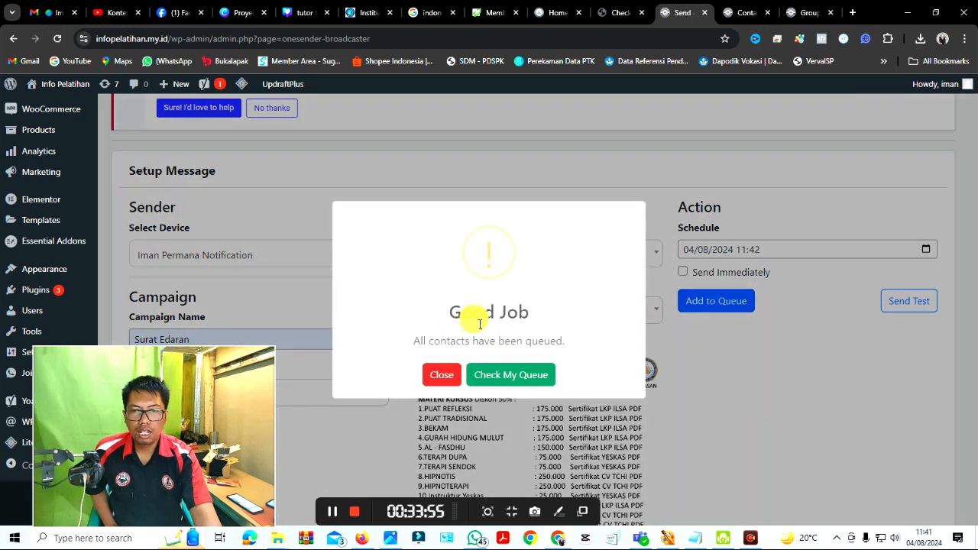
{"action": "left_click", "coordinate": [507, 375]}
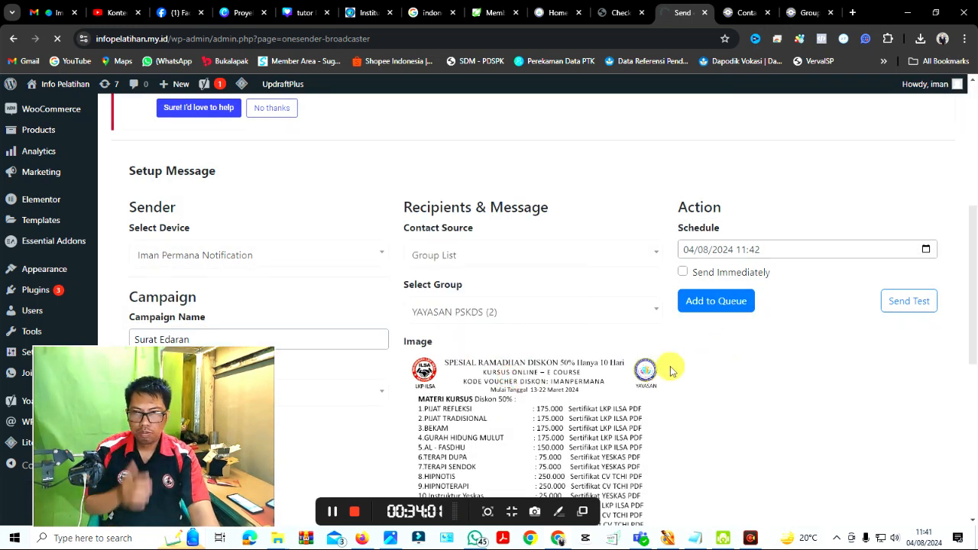
{"action": "scroll", "coordinate": [668, 373], "scroll_direction": "down", "scroll_amount": 5}
{"action": "scroll", "coordinate": [670, 371], "scroll_direction": "up", "scroll_amount": 6}
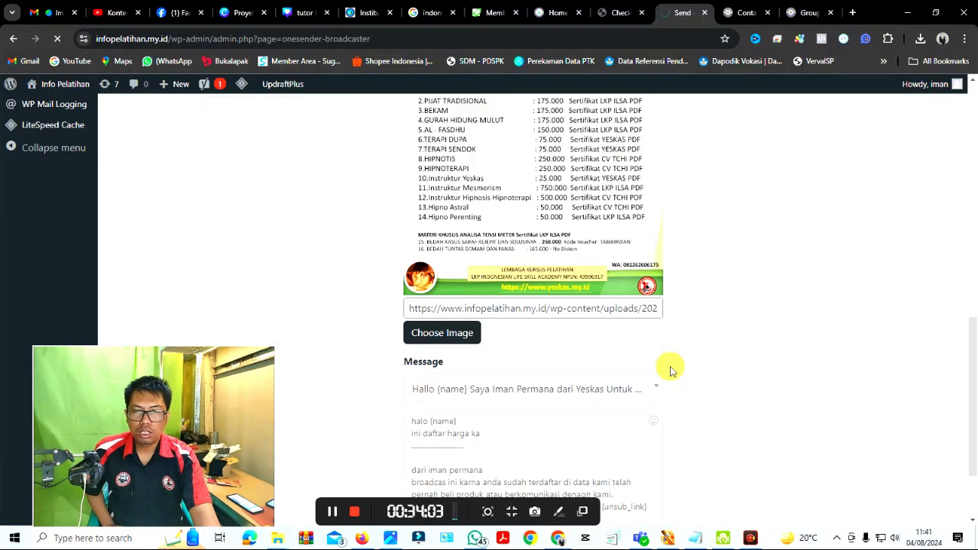
{"action": "scroll", "coordinate": [670, 371], "scroll_direction": "up", "scroll_amount": 1}
{"action": "left_click_drag", "start_coordinate": [162, 452], "coordinate": [857, 459]}
{"action": "scroll", "coordinate": [72, 343], "scroll_direction": "up", "scroll_amount": 3}
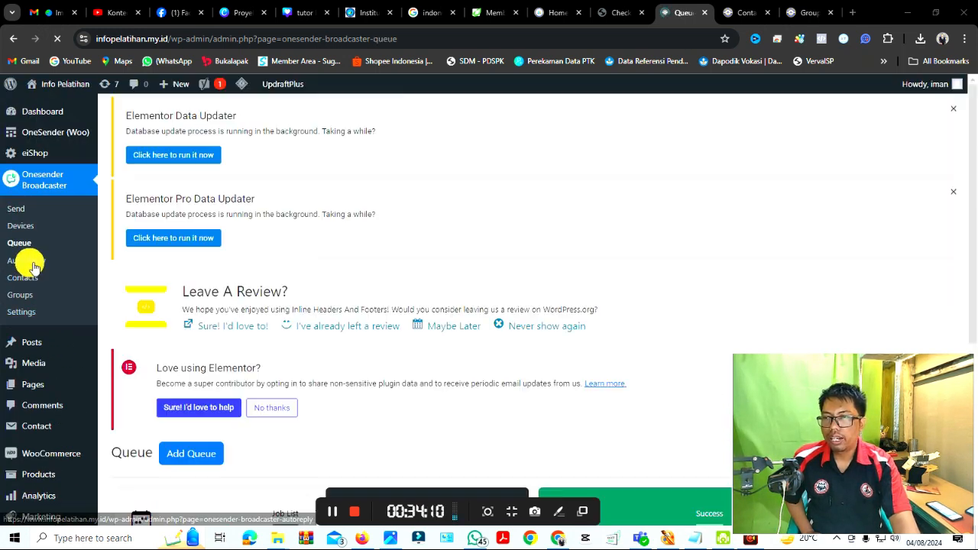
Examine the queue totals and the Surat Edaran entries, checking their recipients, message text, status and schedule
{"action": "scroll", "coordinate": [392, 293], "scroll_direction": "down", "scroll_amount": 4}
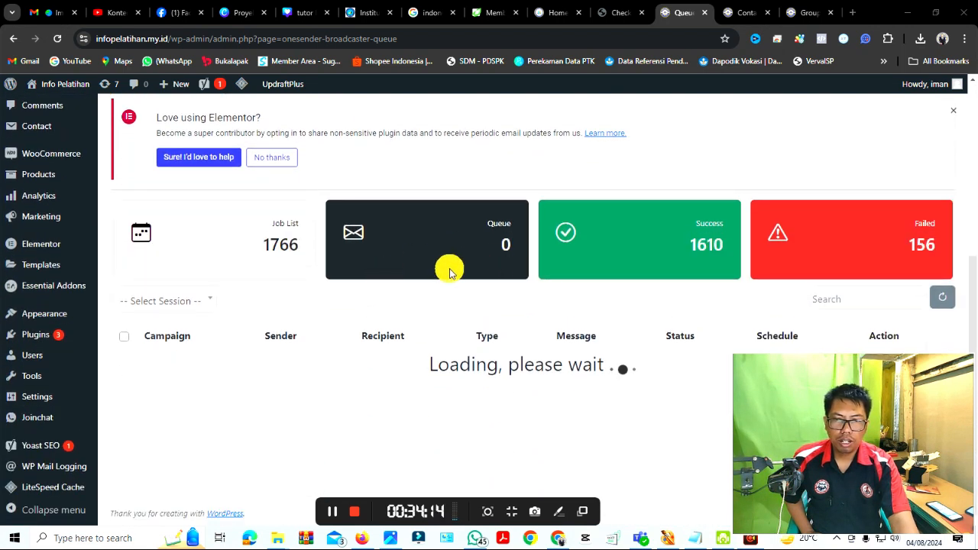
{"action": "scroll", "coordinate": [449, 273], "scroll_direction": "down", "scroll_amount": 2}
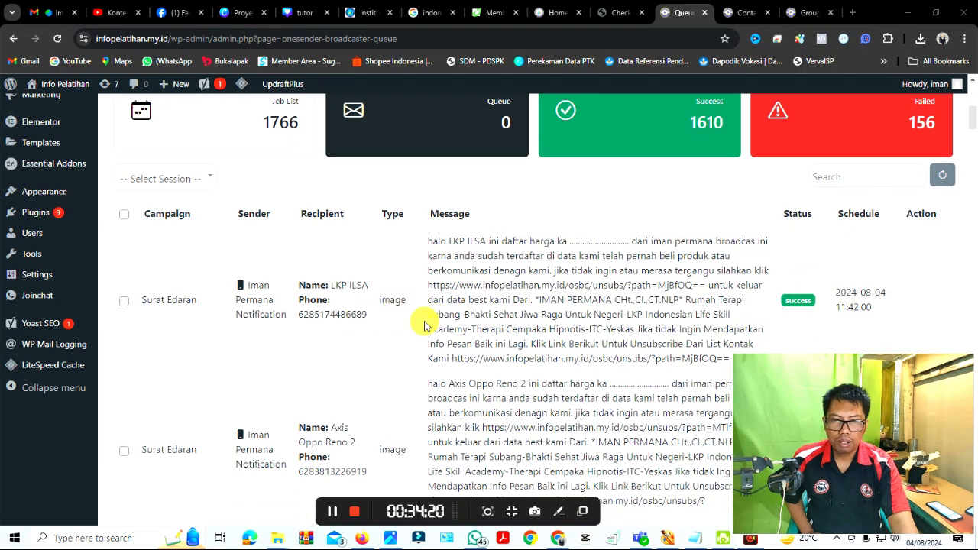
{"action": "scroll", "coordinate": [405, 323], "scroll_direction": "down", "scroll_amount": 2}
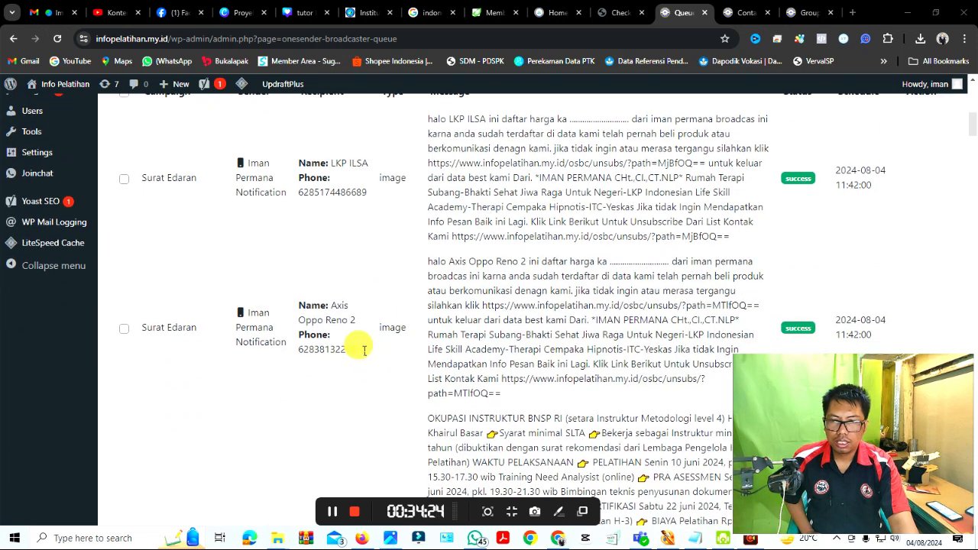
{"action": "scroll", "coordinate": [382, 354], "scroll_direction": "down", "scroll_amount": 2}
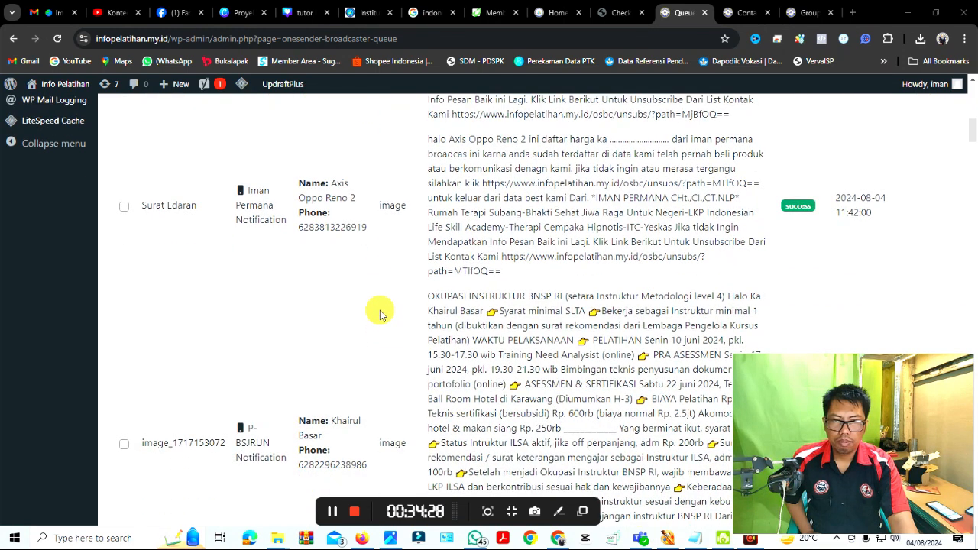
{"action": "scroll", "coordinate": [377, 312], "scroll_direction": "up", "scroll_amount": 2}
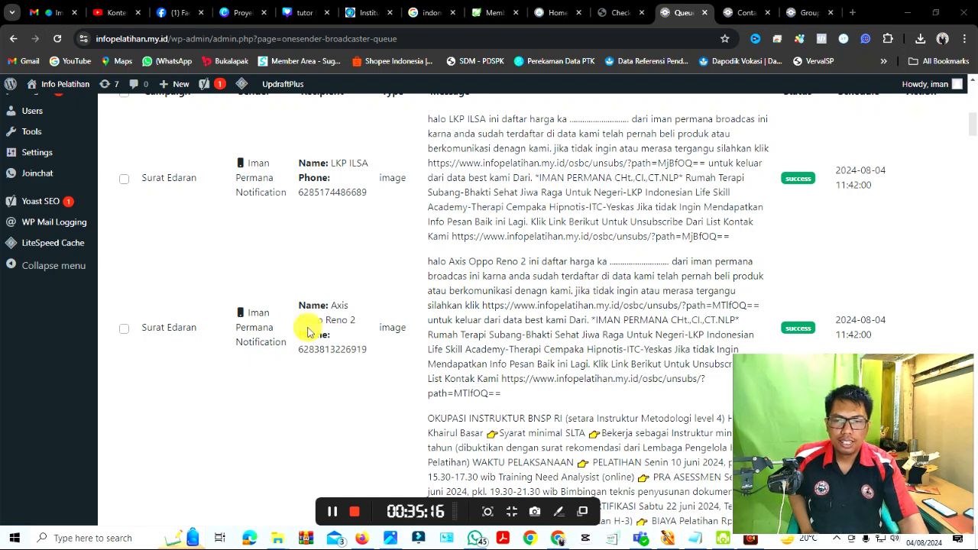
{"action": "scroll", "coordinate": [403, 214], "scroll_direction": "up", "scroll_amount": 4}
{"action": "scroll", "coordinate": [403, 214], "scroll_direction": "up", "scroll_amount": 3}
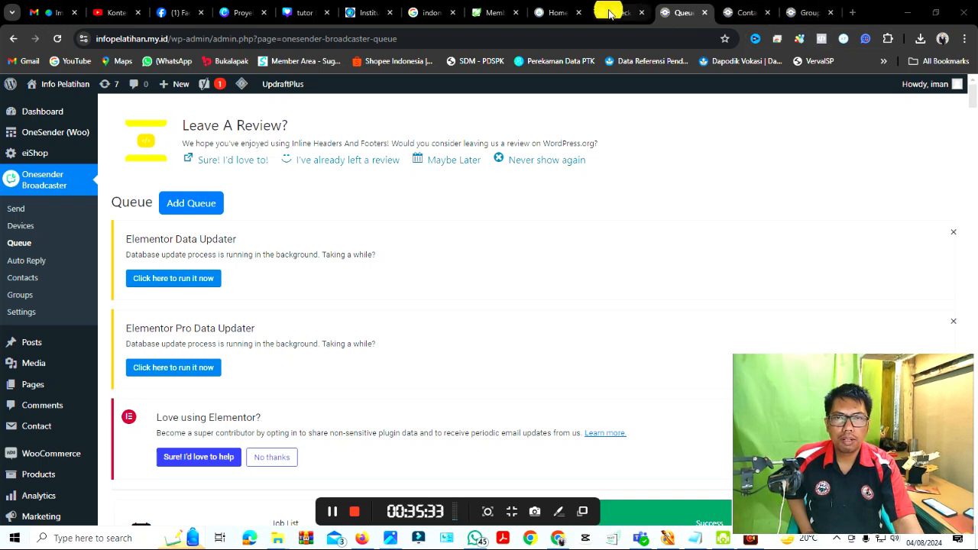
Go to Produk Laris Digital on yeskas.my.id, open the Onesender Broadcaster product page and select its web address
{"action": "left_click", "coordinate": [554, 12]}
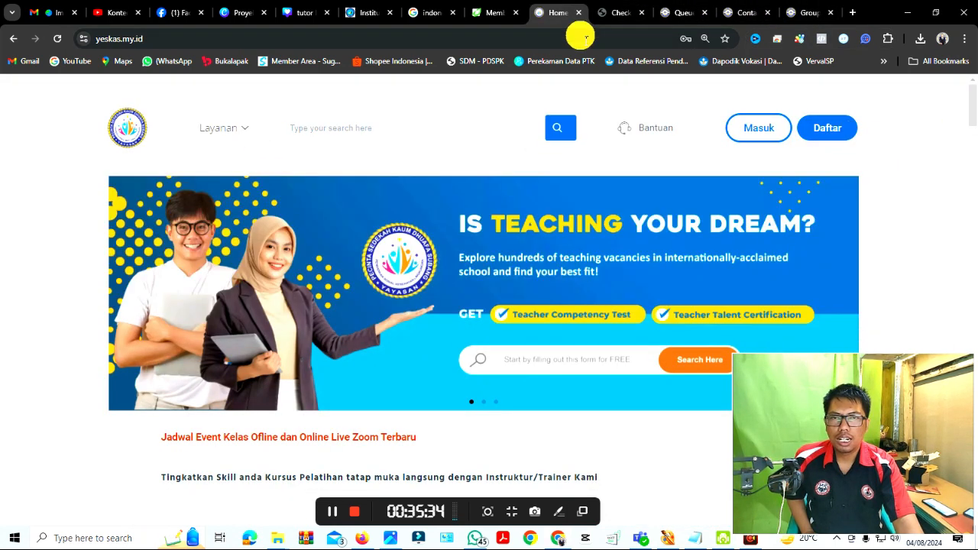
{"action": "left_click", "coordinate": [620, 13]}
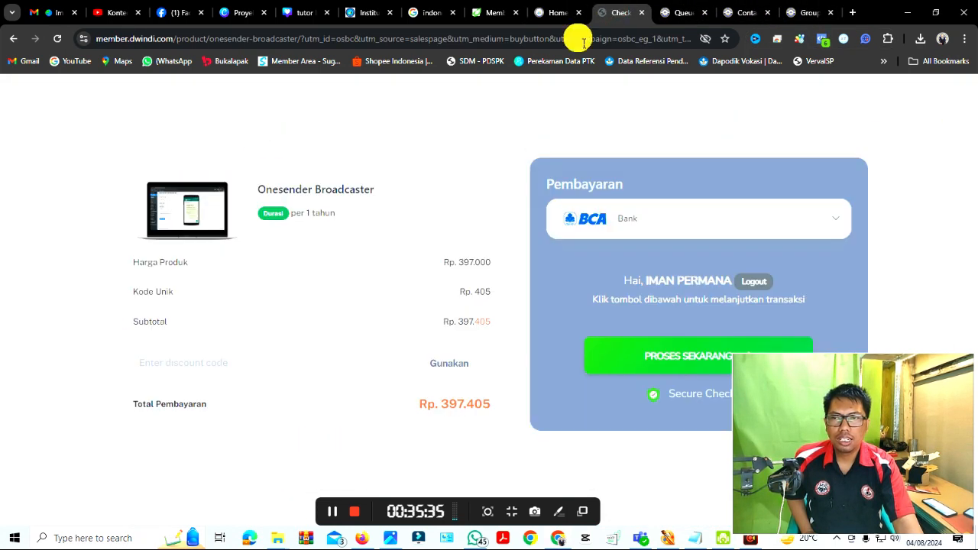
{"action": "left_click", "coordinate": [676, 12]}
{"action": "left_click", "coordinate": [556, 12]}
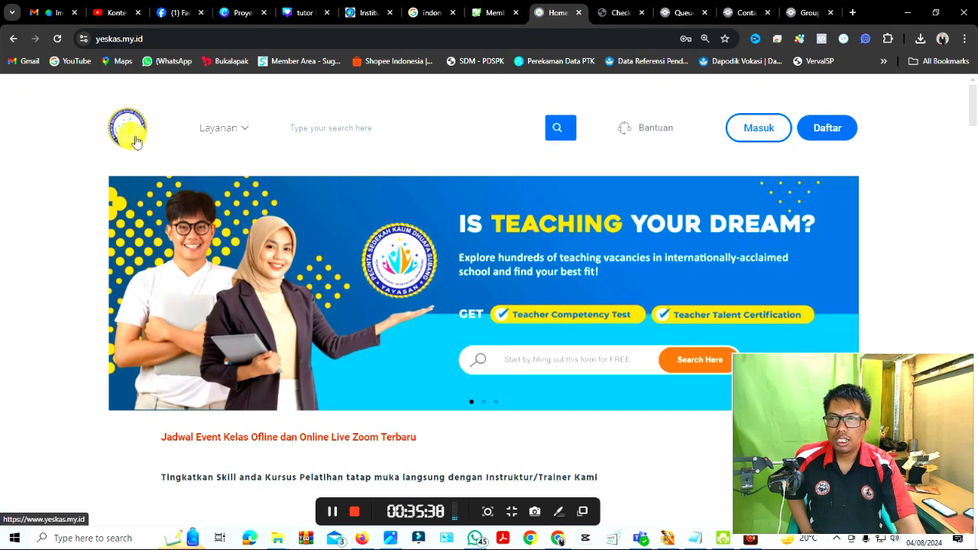
{"action": "mouse_move", "coordinate": [221, 128]}
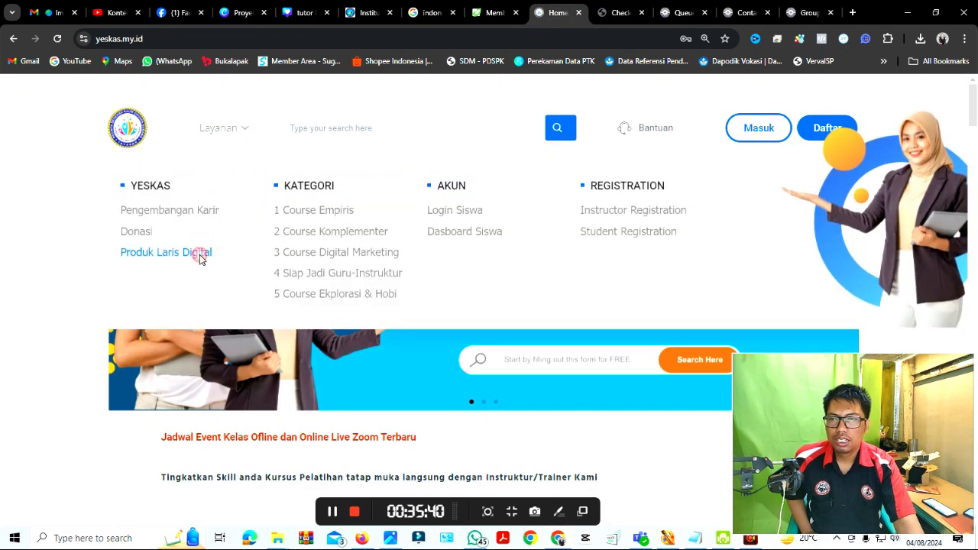
{"action": "left_click", "coordinate": [199, 255]}
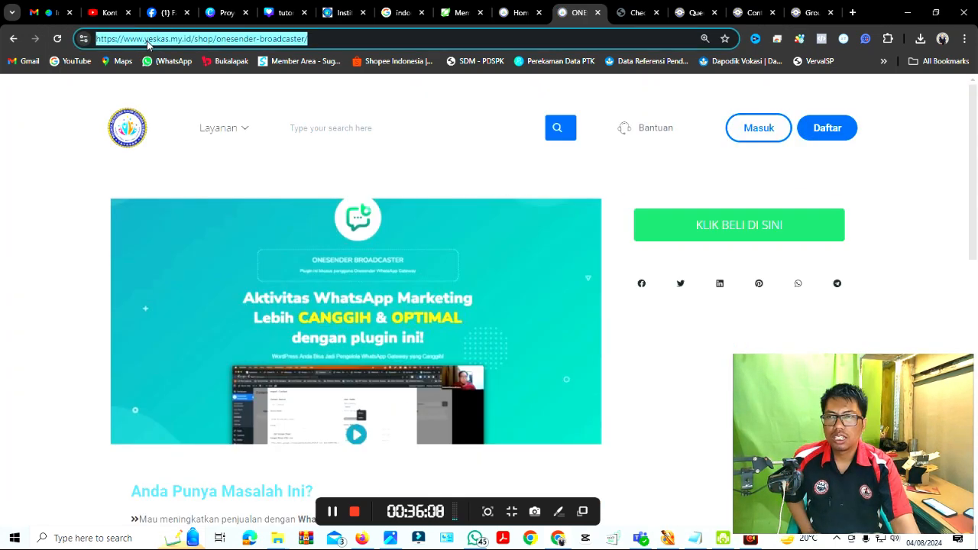
{"action": "right_click", "coordinate": [145, 39]}
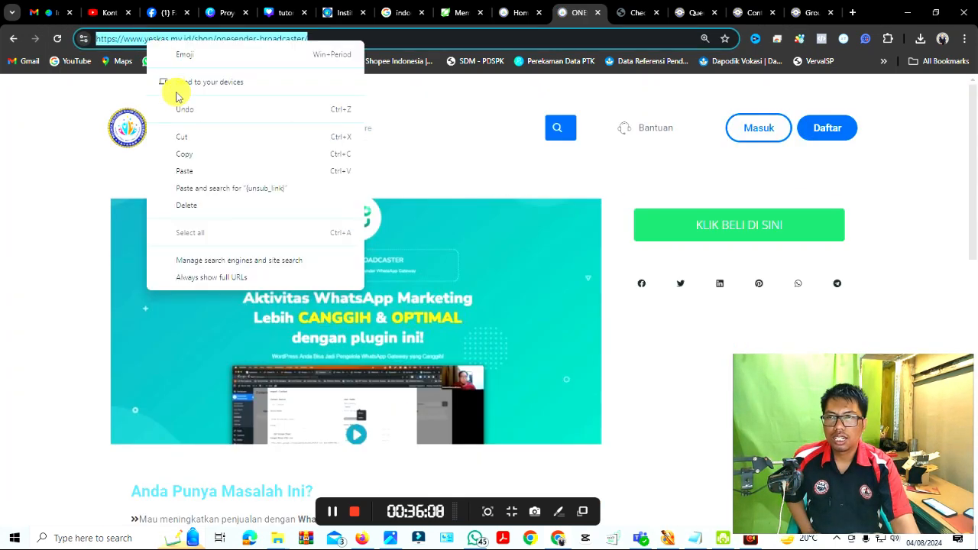
{"action": "left_click", "coordinate": [357, 35]}
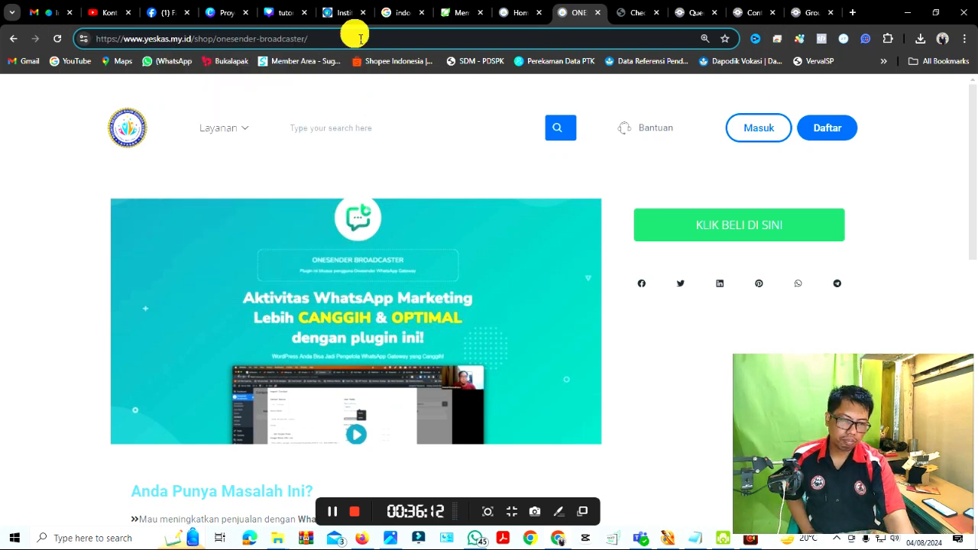